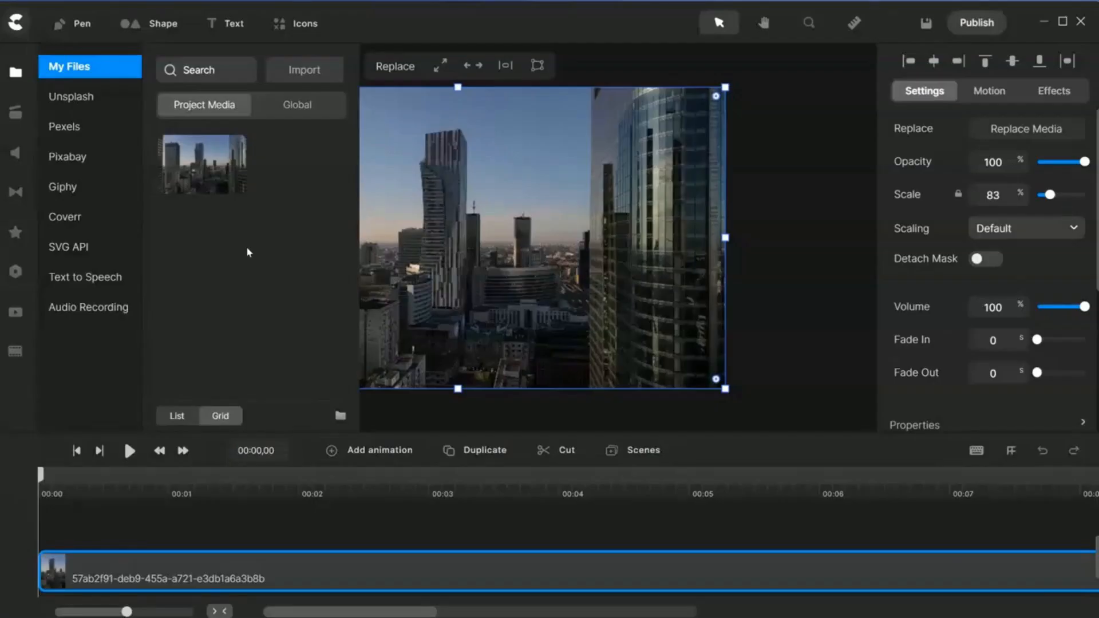
# Fit the full length of the city clip in the timeline and make the timeline area taller
pyautogui.click(570, 226)
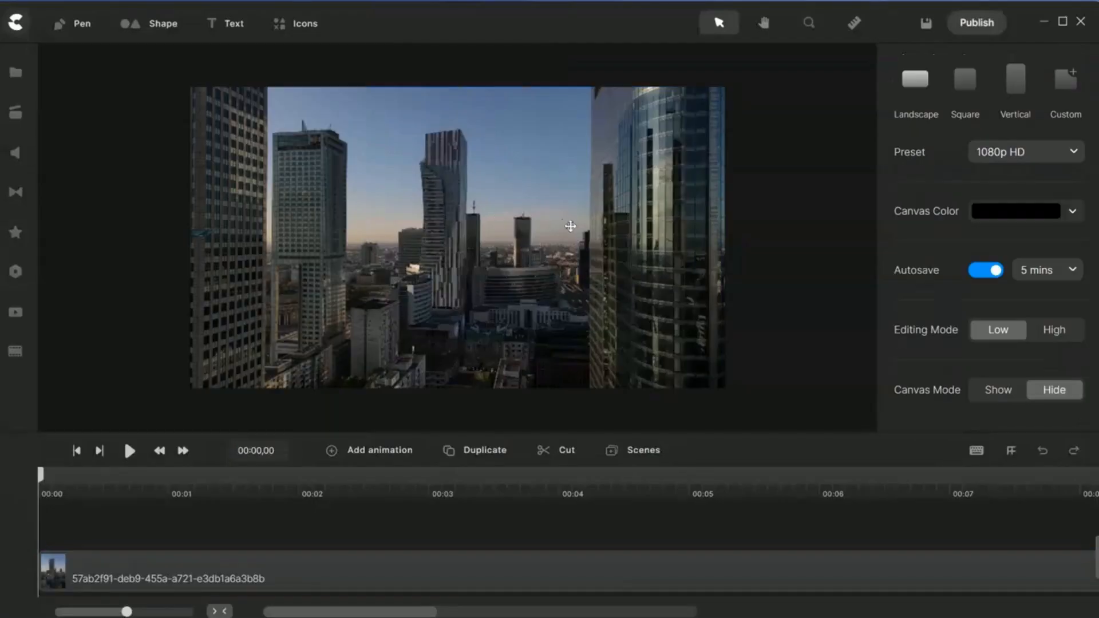
pyautogui.click(375, 218)
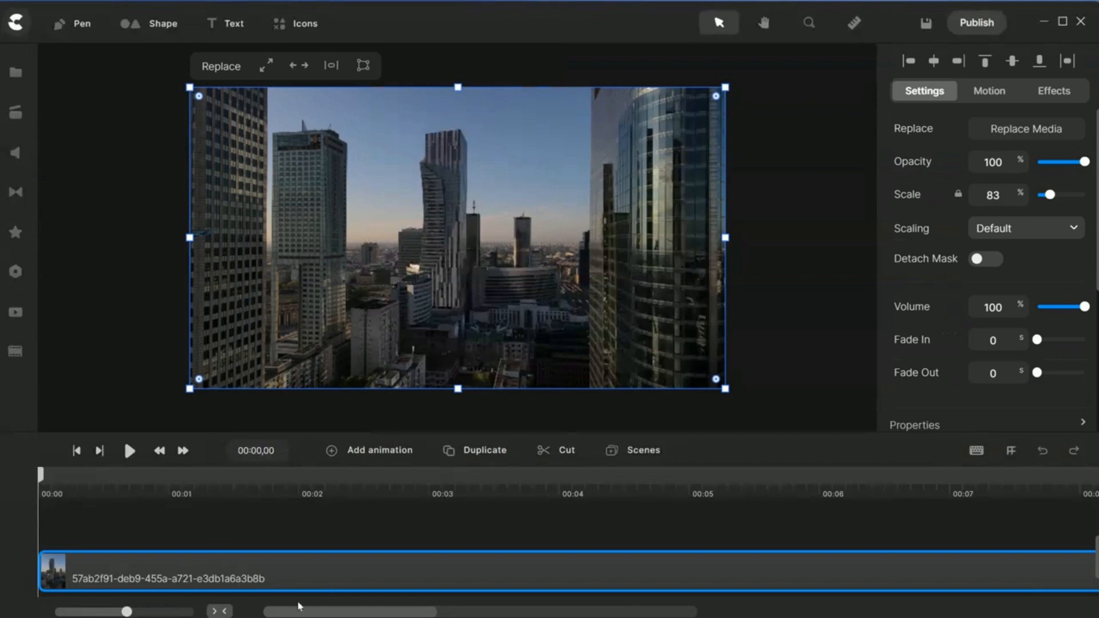
pyautogui.click(218, 612)
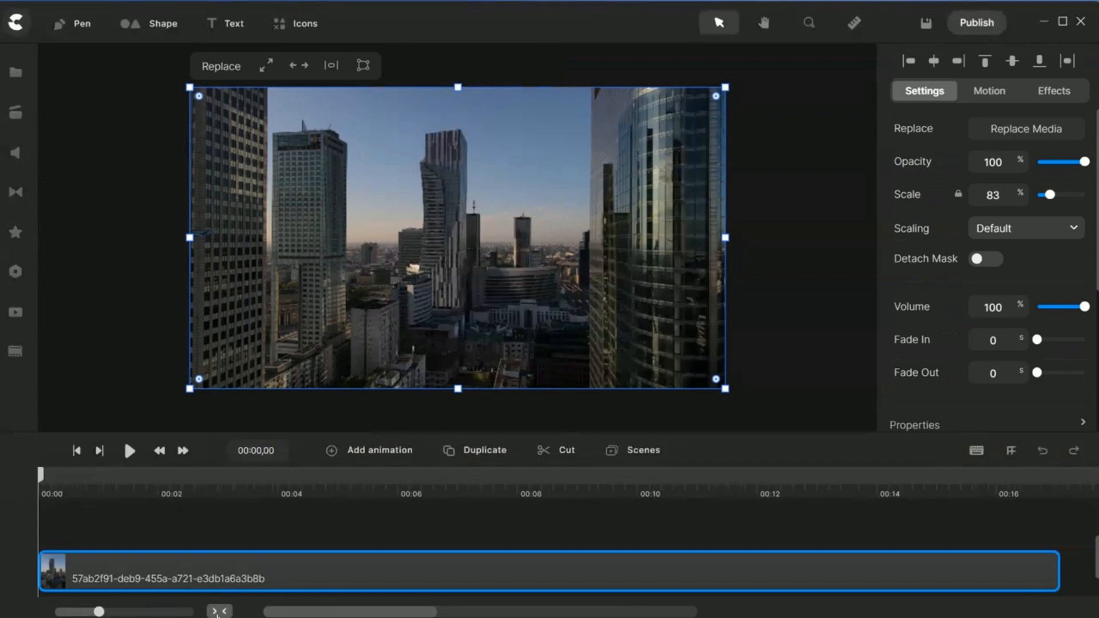
pyautogui.moveTo(764, 410); pyautogui.dragTo(760, 308)
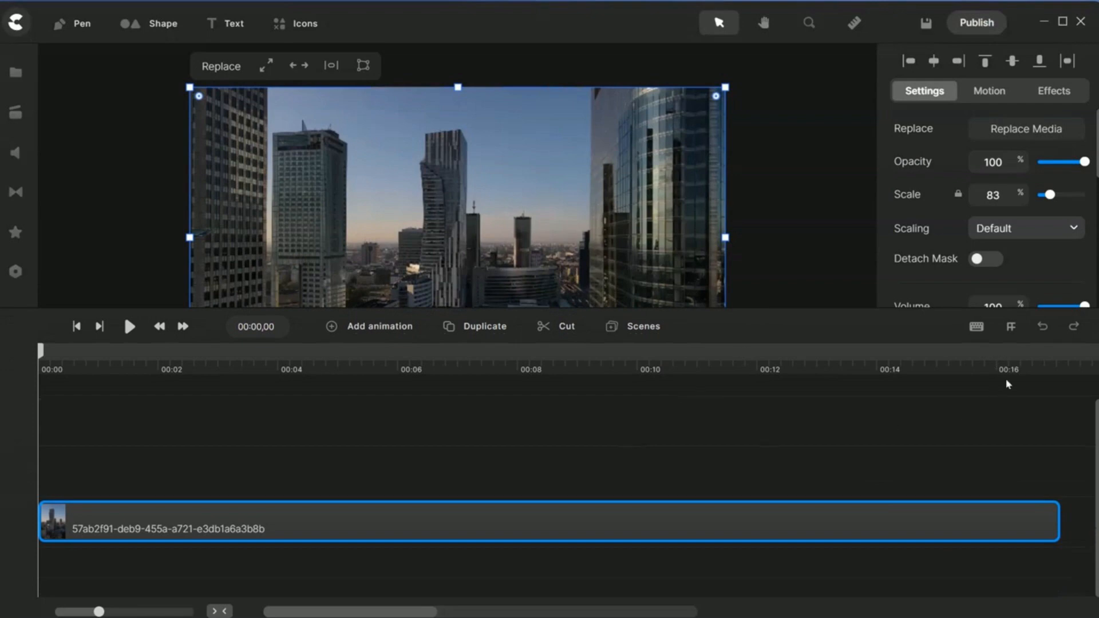
pyautogui.moveTo(830, 324); pyautogui.dragTo(829, 371)
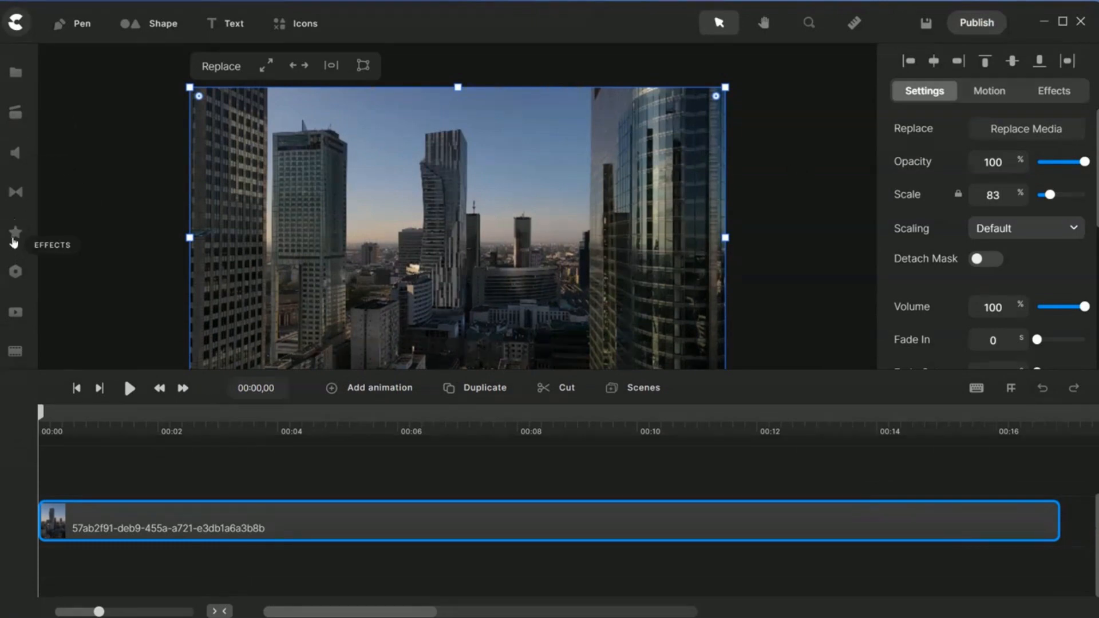
# Apply the Clip Speed effect to the city clip at 50% and fit its full length in the timeline
pyautogui.click(13, 240)
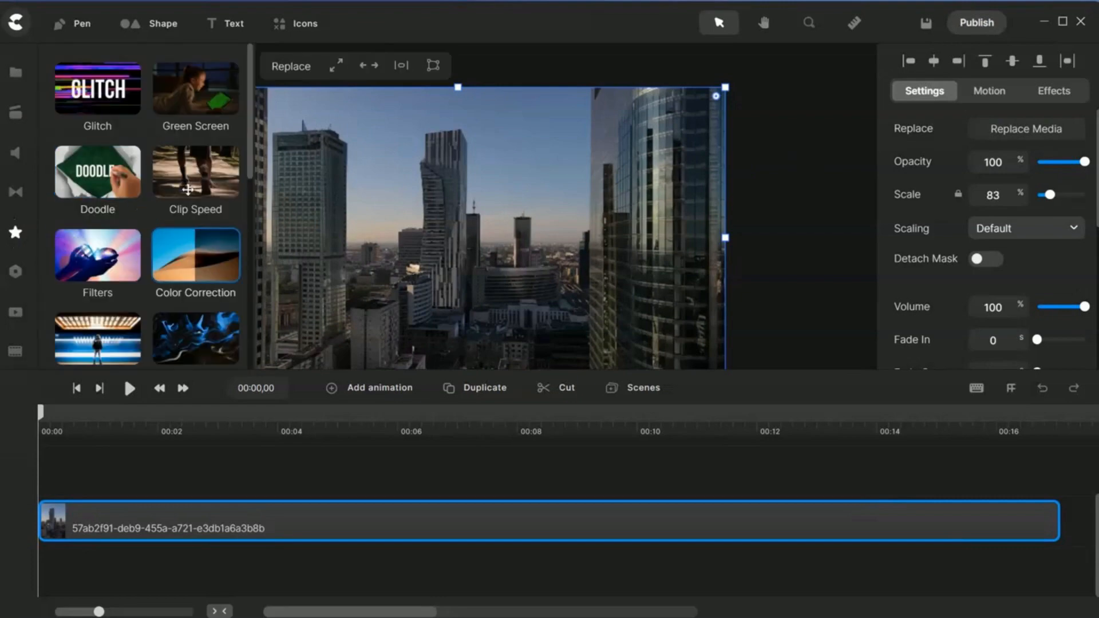
pyautogui.moveTo(193, 172); pyautogui.dragTo(225, 519)
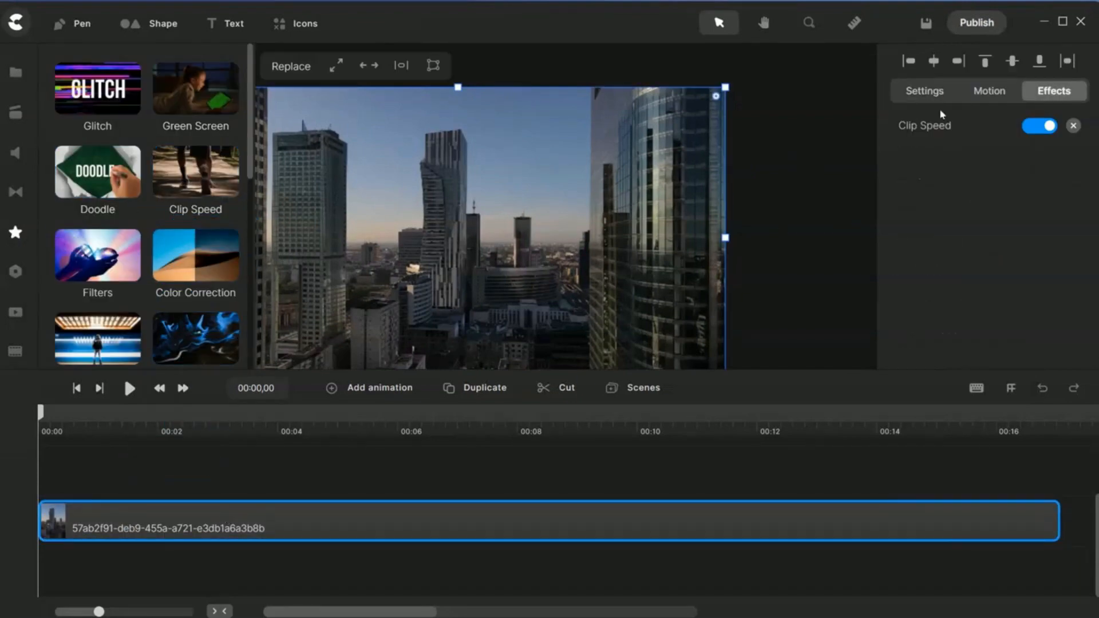
pyautogui.click(928, 126)
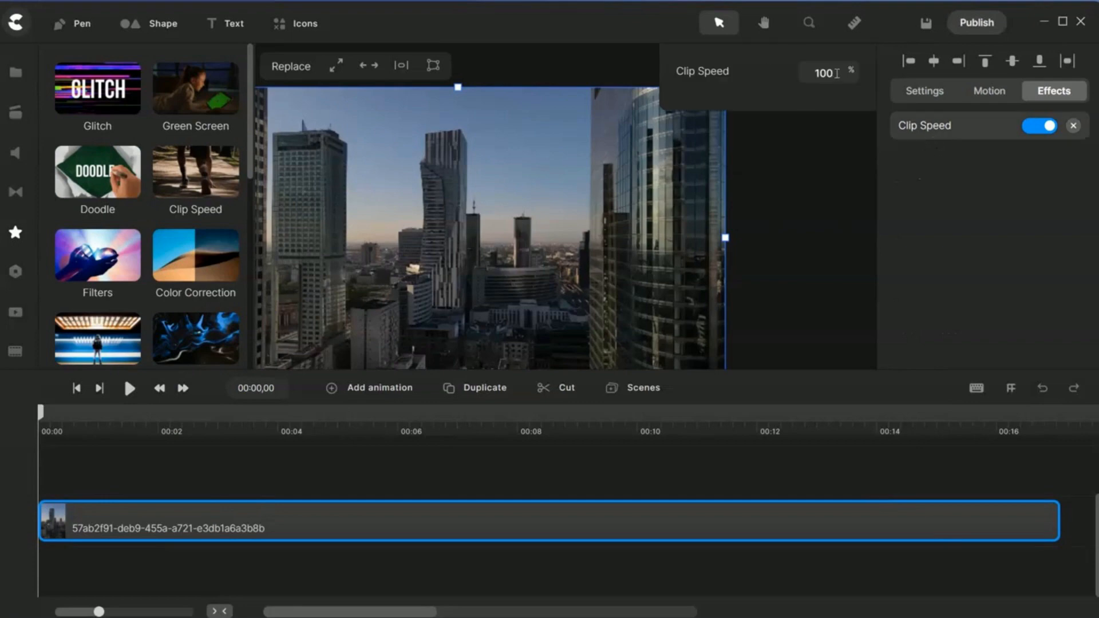
pyautogui.press('BackSpace')
pyautogui.press('BackSpace')
pyautogui.press('BackSpace')
pyautogui.write('50')
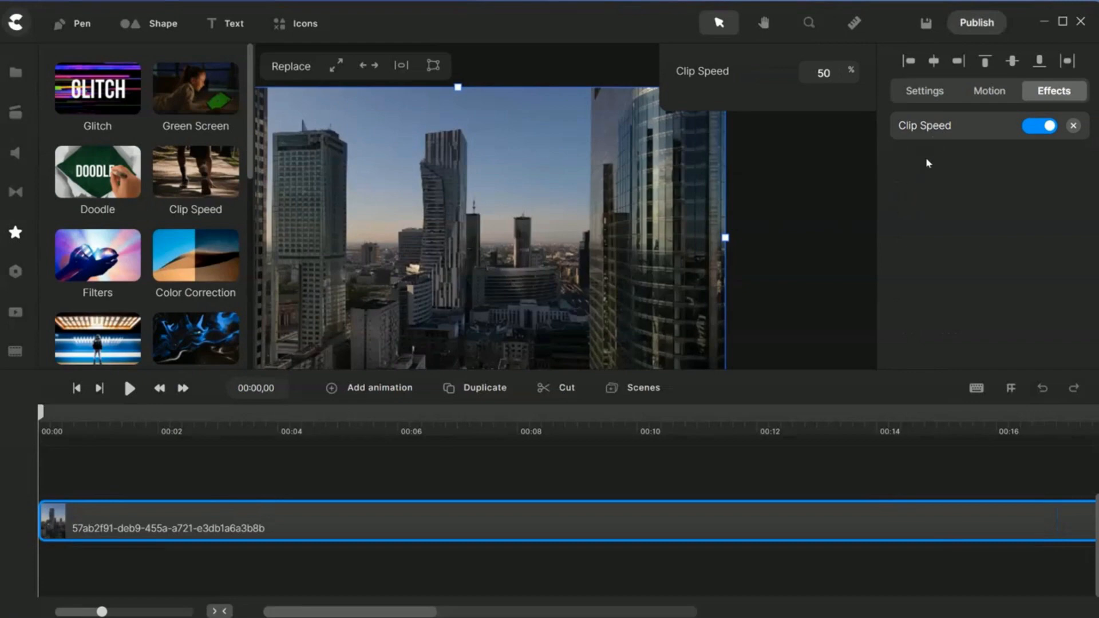
pyautogui.click(824, 170)
pyautogui.click(701, 521)
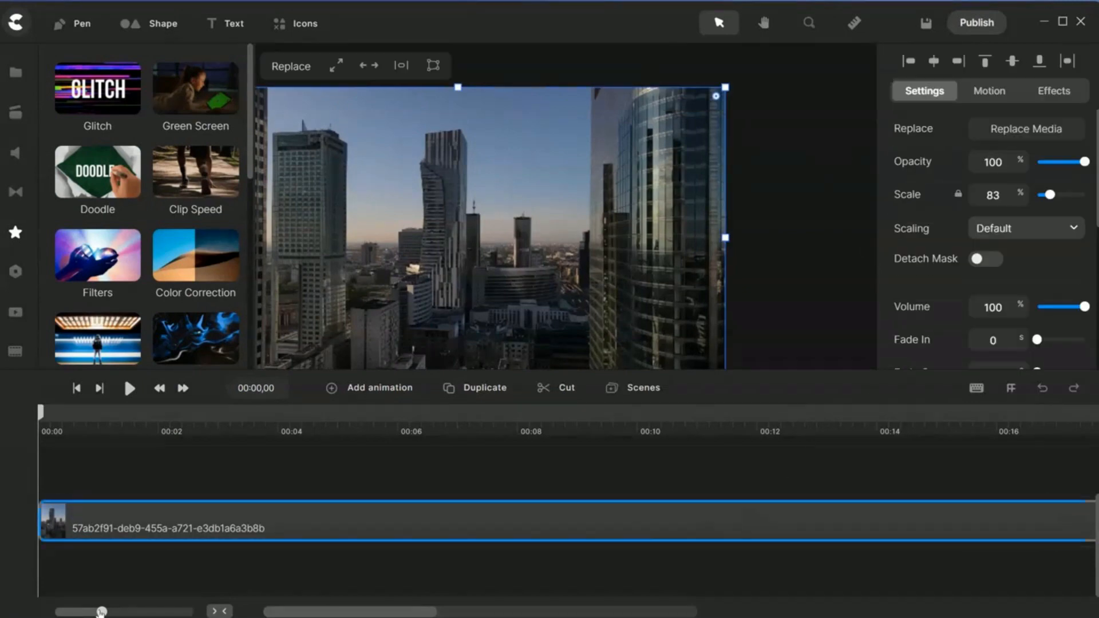
pyautogui.click(220, 612)
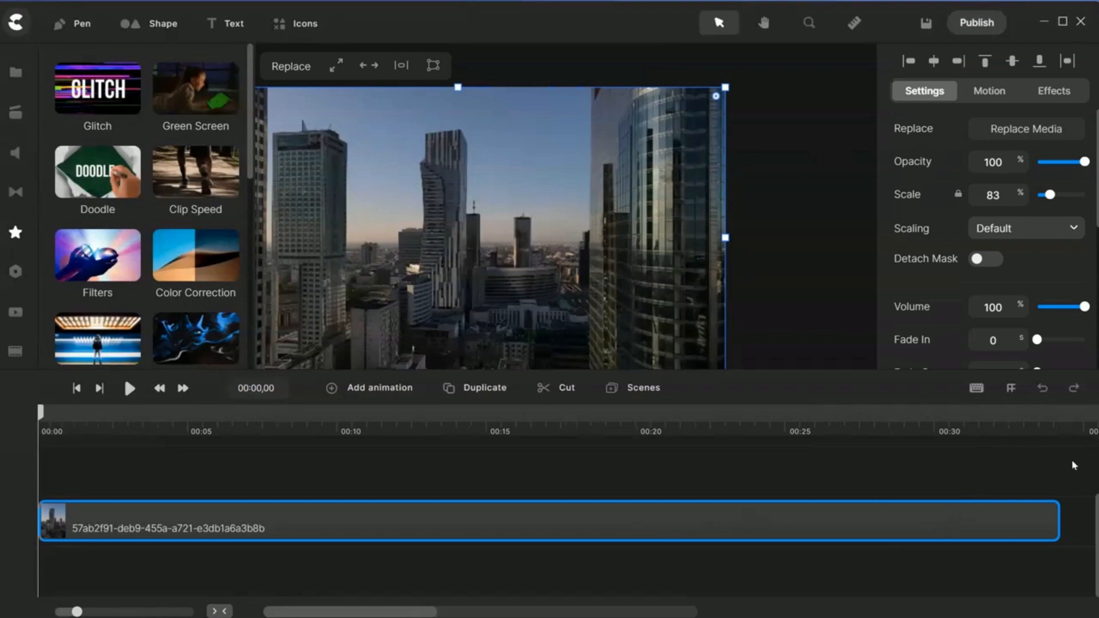
pyautogui.click(781, 270)
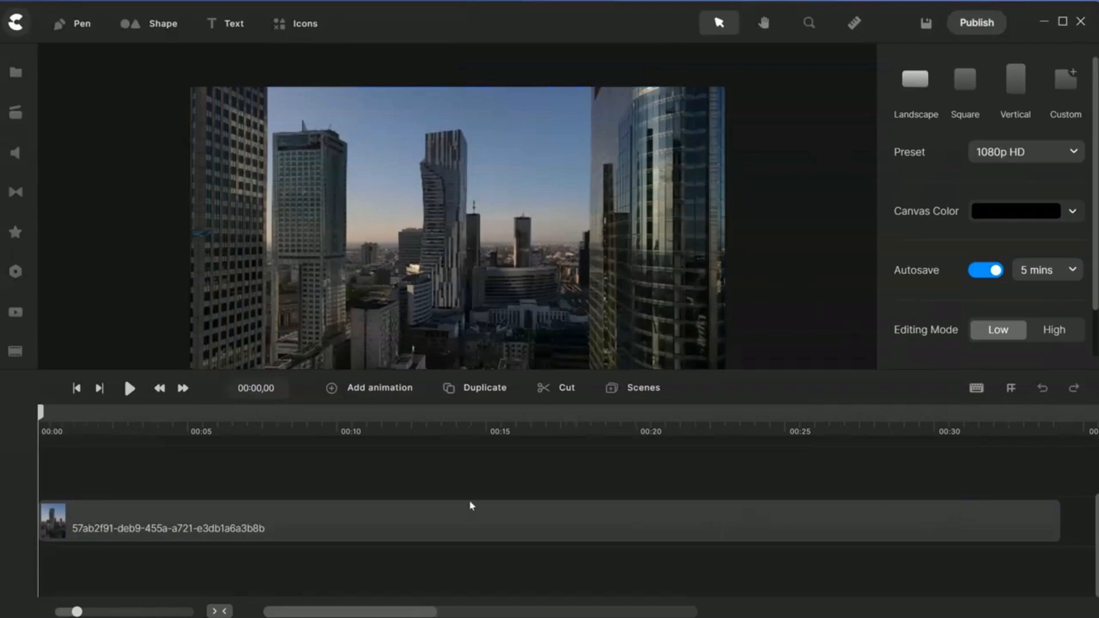
# Duplicate the slowed city clip onto a second timeline layer
pyautogui.click(433, 522)
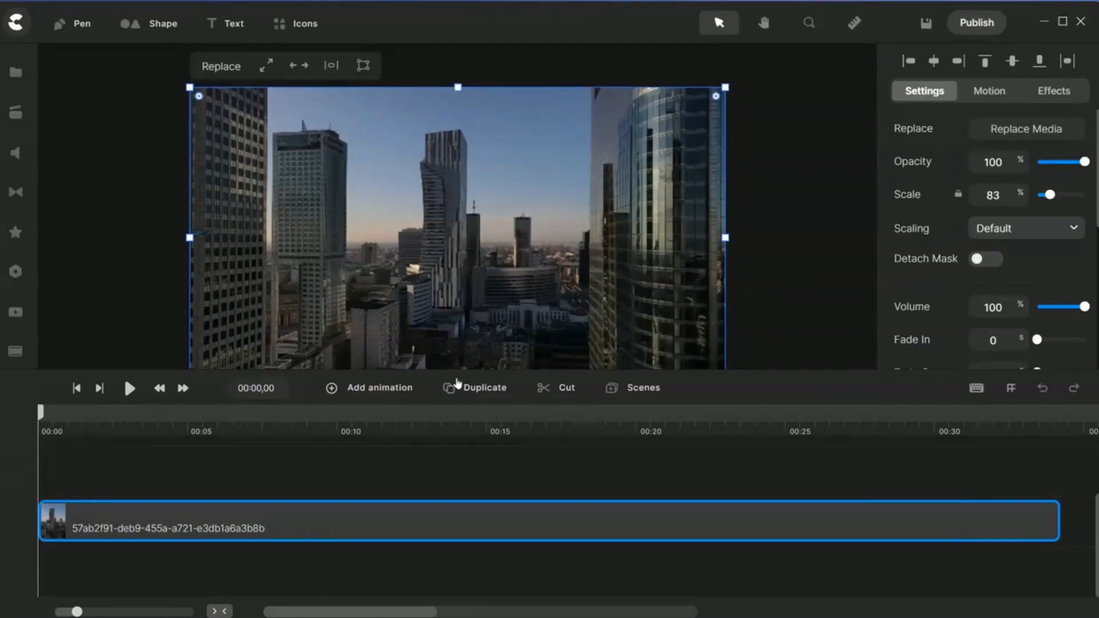
pyautogui.click(474, 388)
pyautogui.click(310, 470)
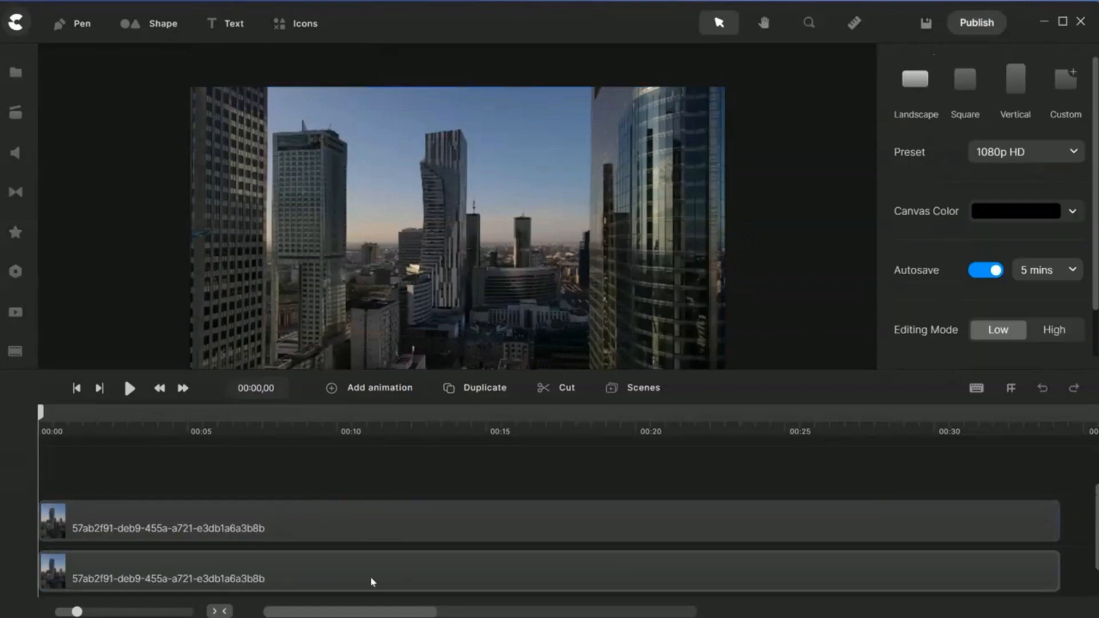
# Rename the upper clip layer as Top
pyautogui.click(119, 527)
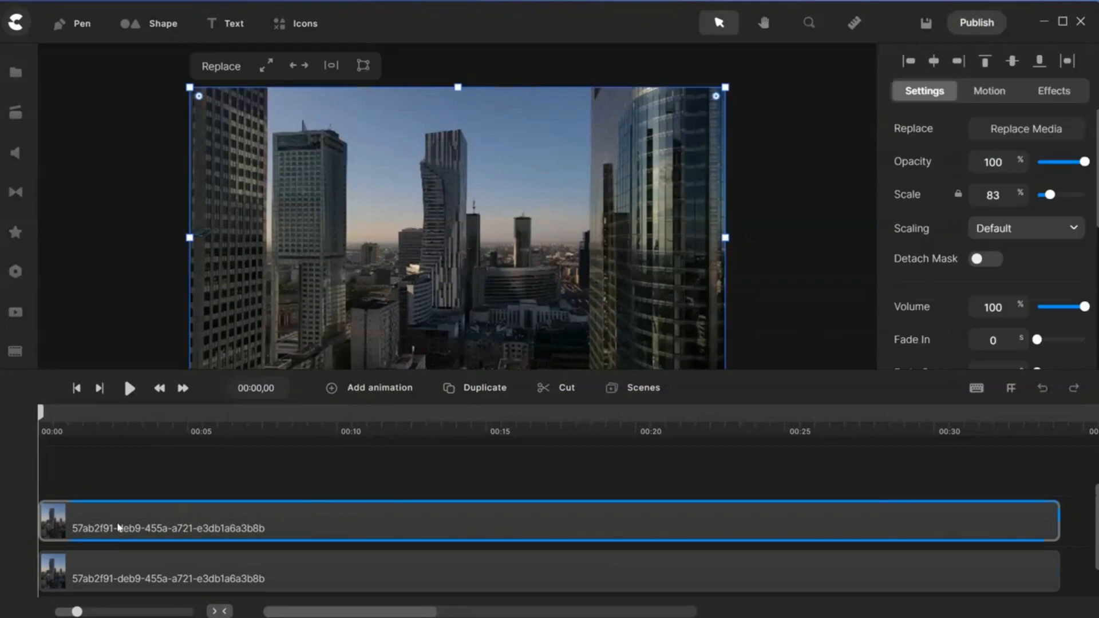
pyautogui.rightClick(119, 527)
pyautogui.click(157, 338)
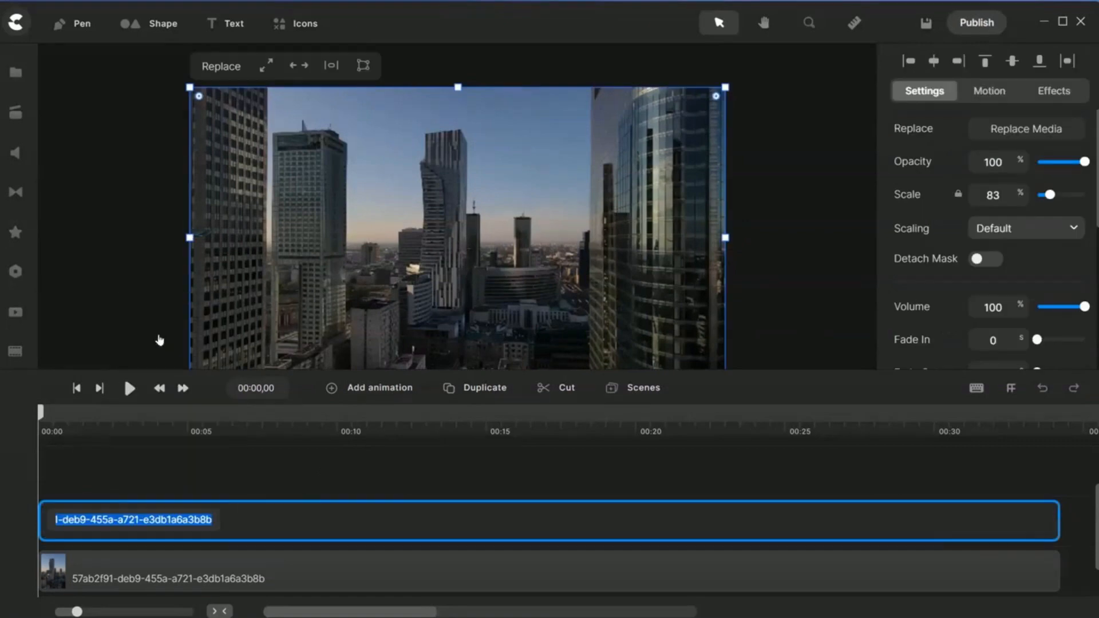
pyautogui.write('Top')
# Rename the lower clip layer as Bottom
pyautogui.click(92, 571)
pyautogui.rightClick(91, 571)
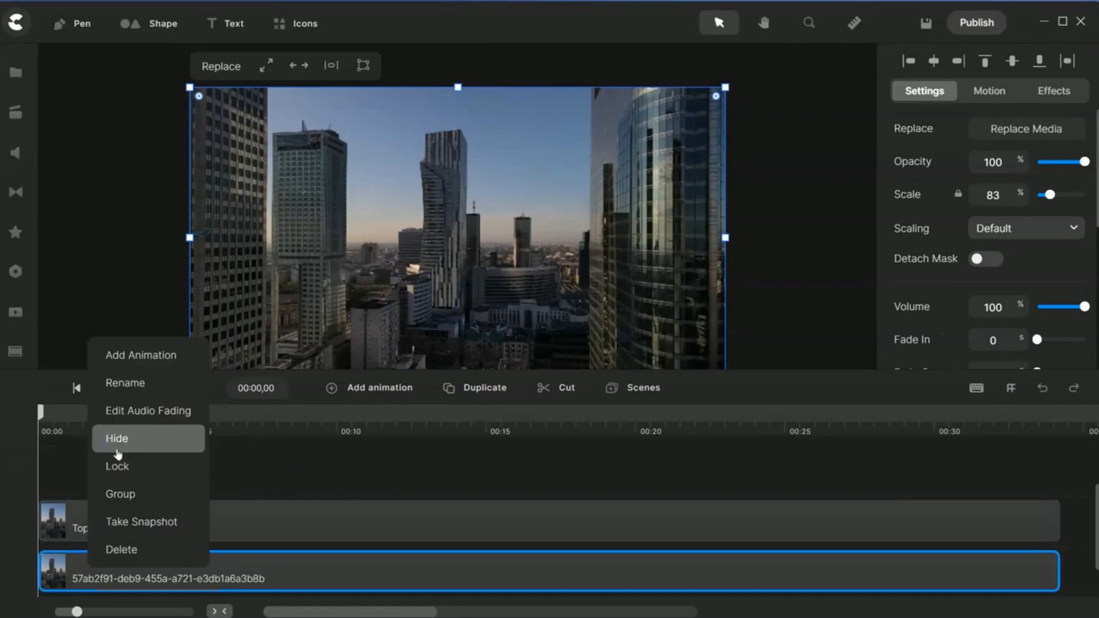
pyautogui.click(118, 384)
pyautogui.write('Bottom')
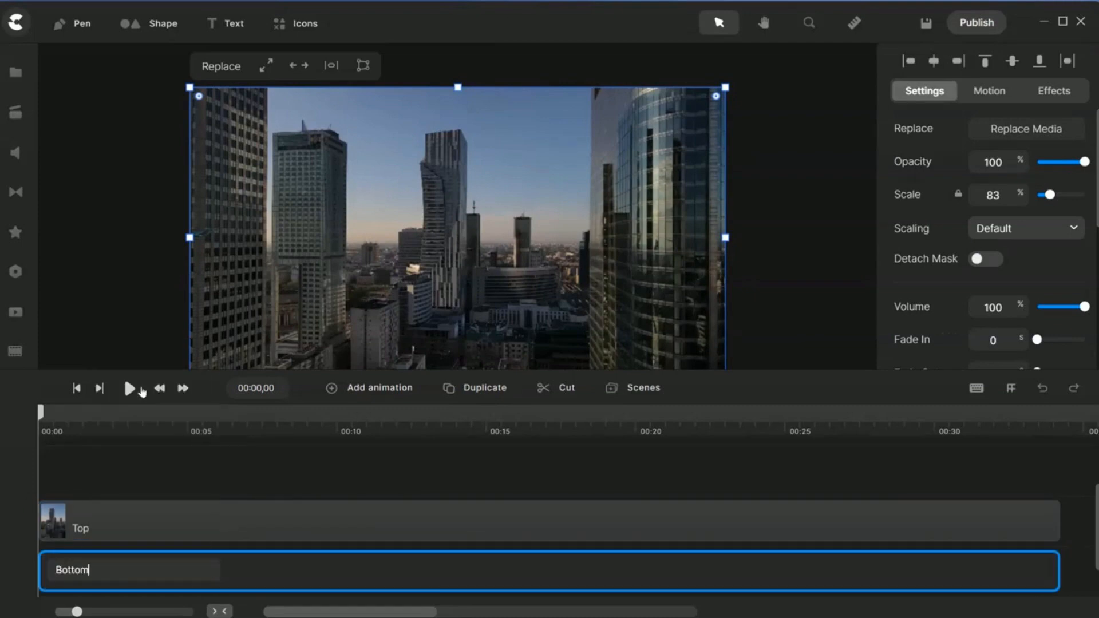
pyautogui.press('Return')
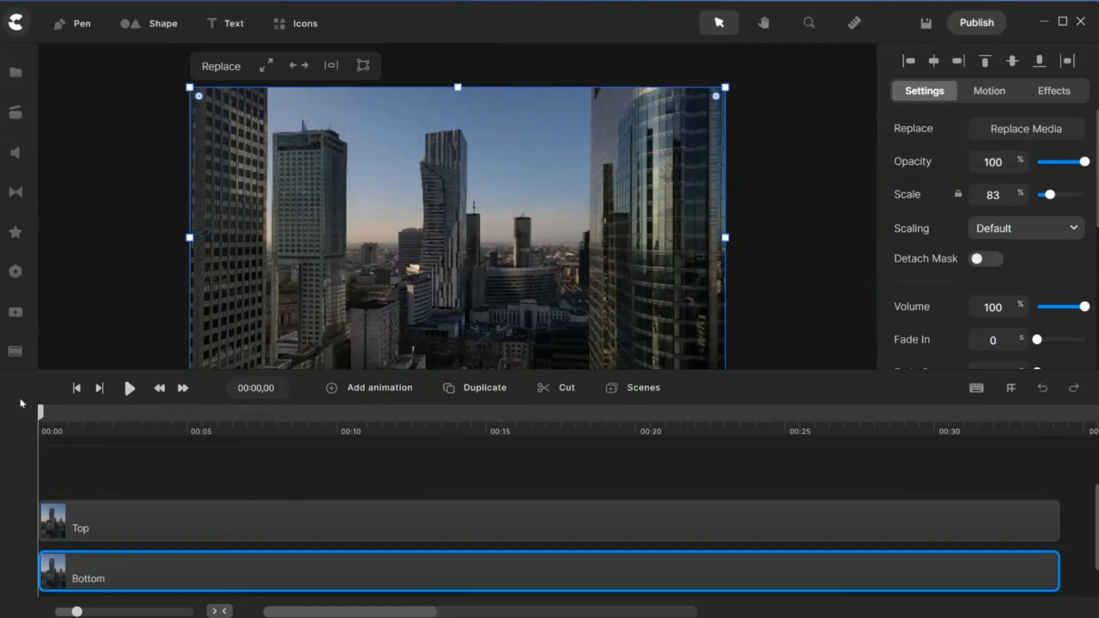
# Move the Top clip straight up by half the canvas height, to a Y position of about -540 px
pyautogui.click(249, 498)
pyautogui.click(233, 521)
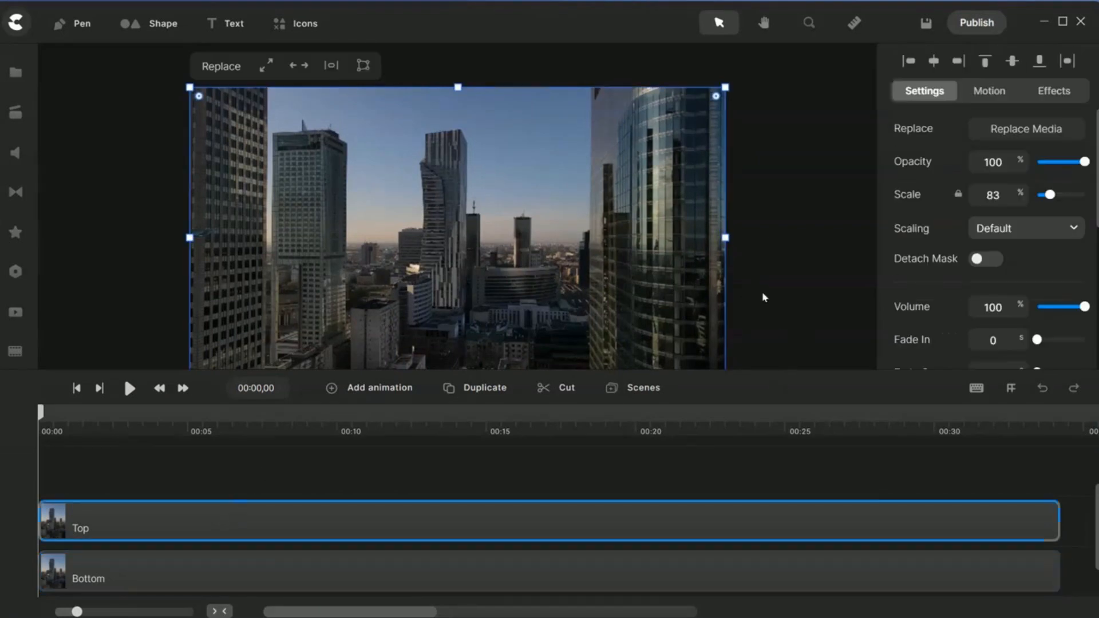
pyautogui.scroll(-1, 768, 263)
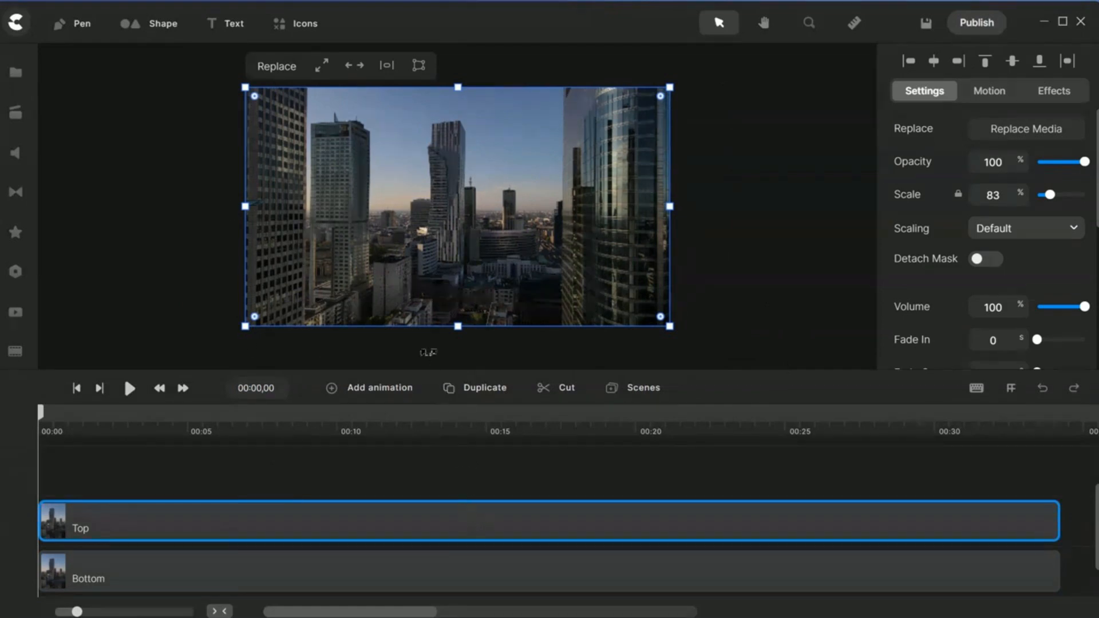
pyautogui.moveTo(447, 290); pyautogui.dragTo(444, 164)
pyautogui.click(779, 216)
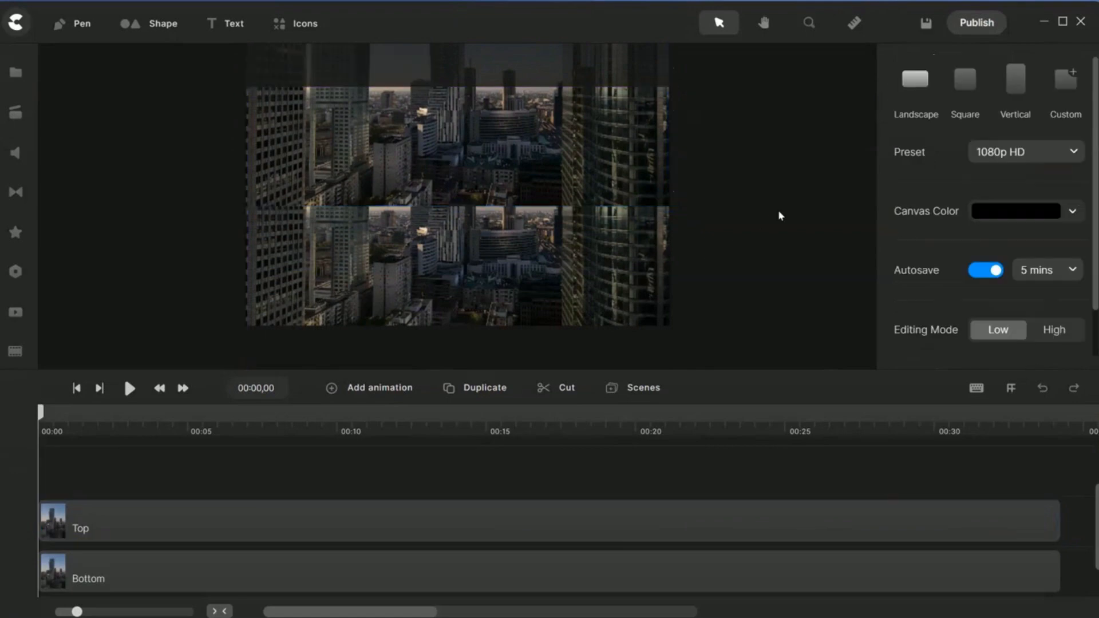
# Flip the Top clip vertically in its properties so the buildings hang upside down
pyautogui.click(490, 152)
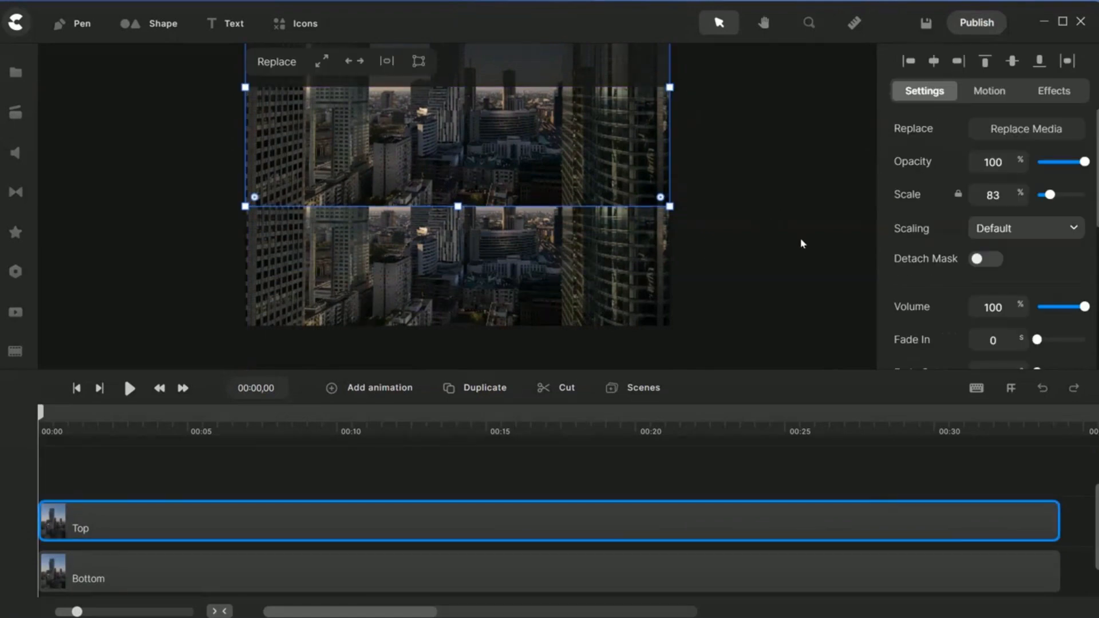
pyautogui.scroll(-3, 962, 297)
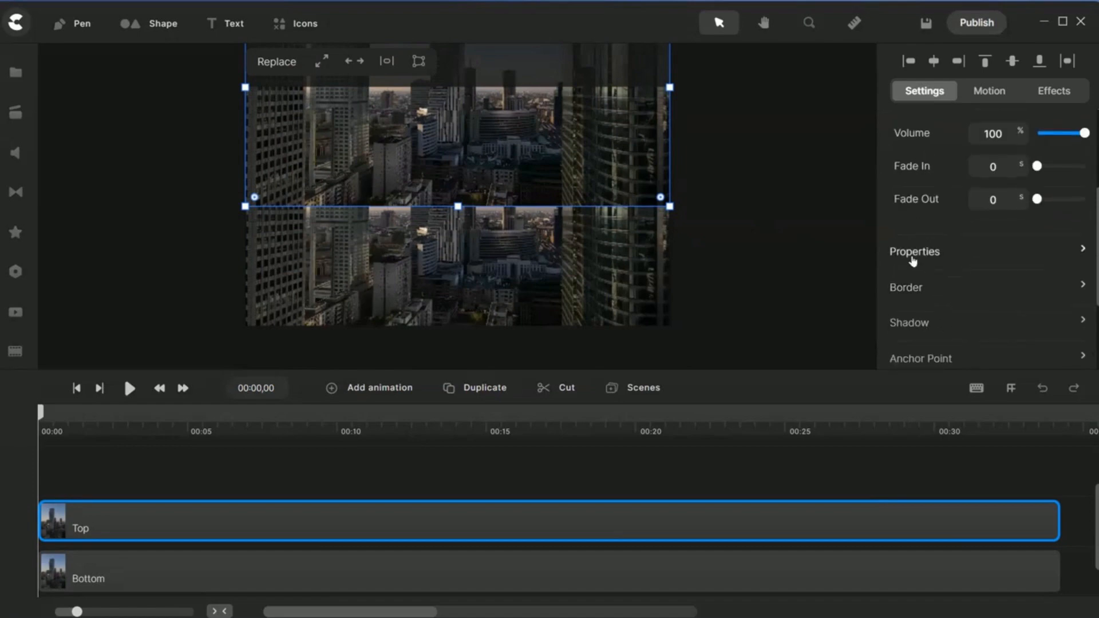
pyautogui.click(913, 256)
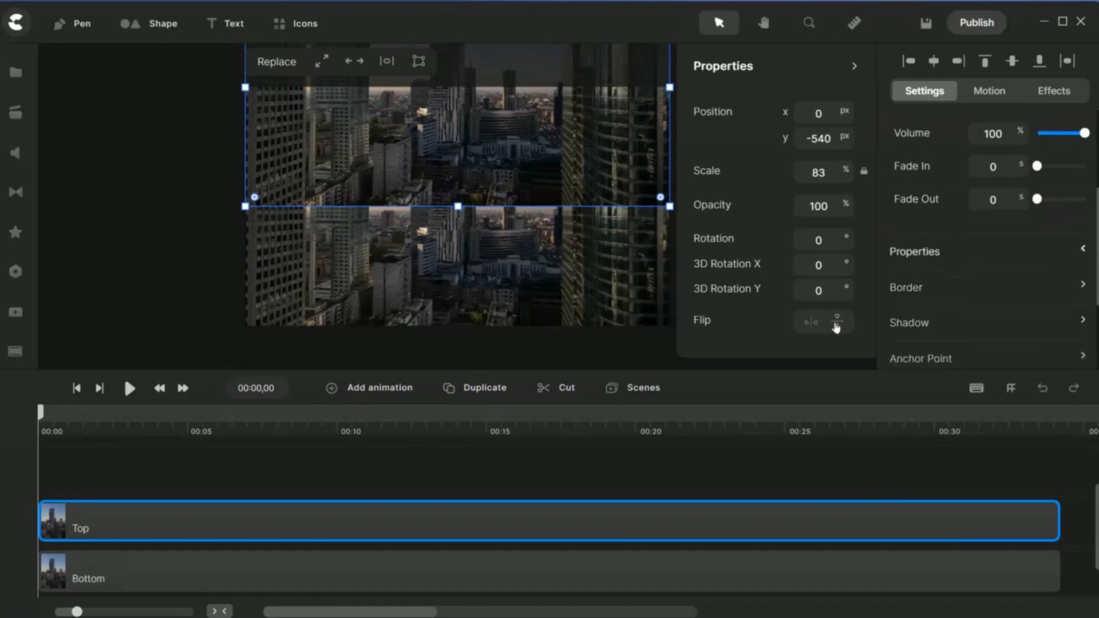
pyautogui.click(836, 324)
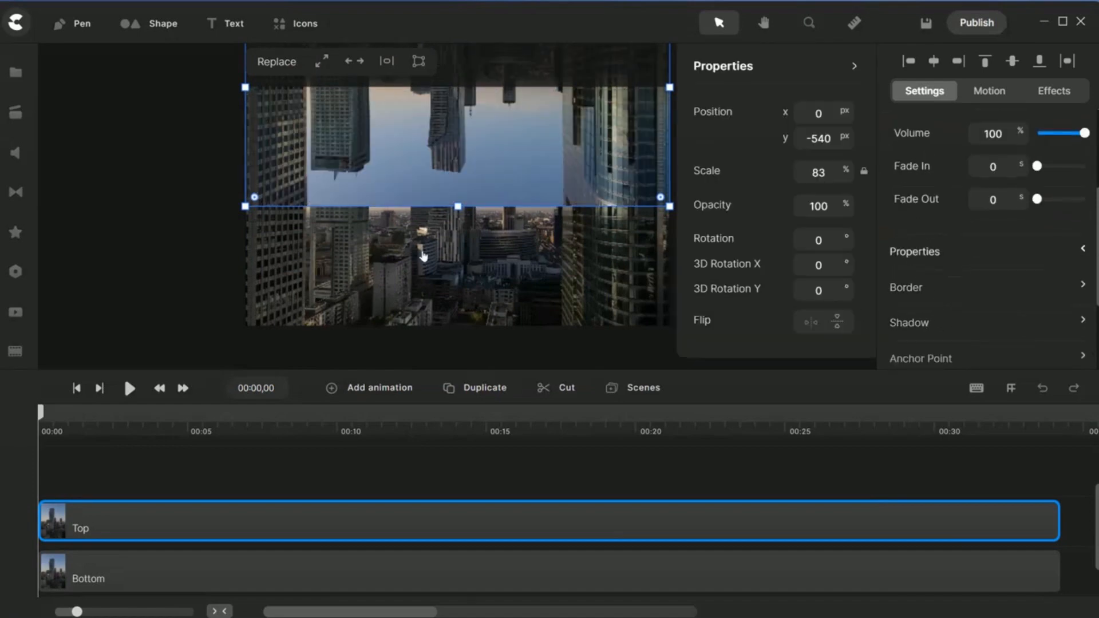
pyautogui.click(181, 277)
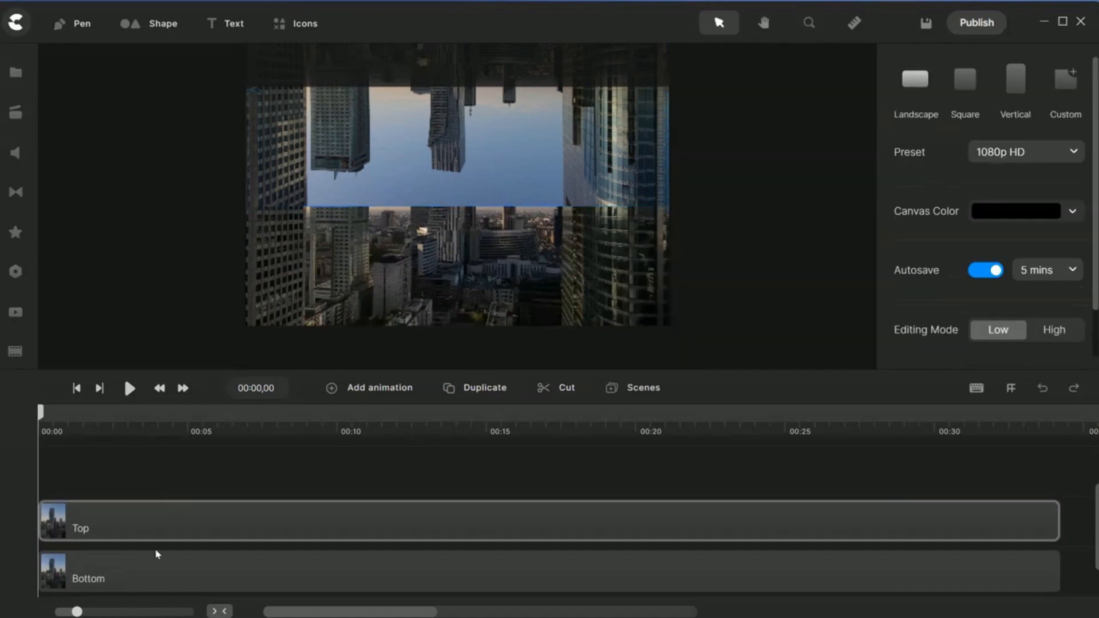
# Move the Bottom clip straight down by about half the canvas height to meet the flipped Top clip
pyautogui.click(130, 577)
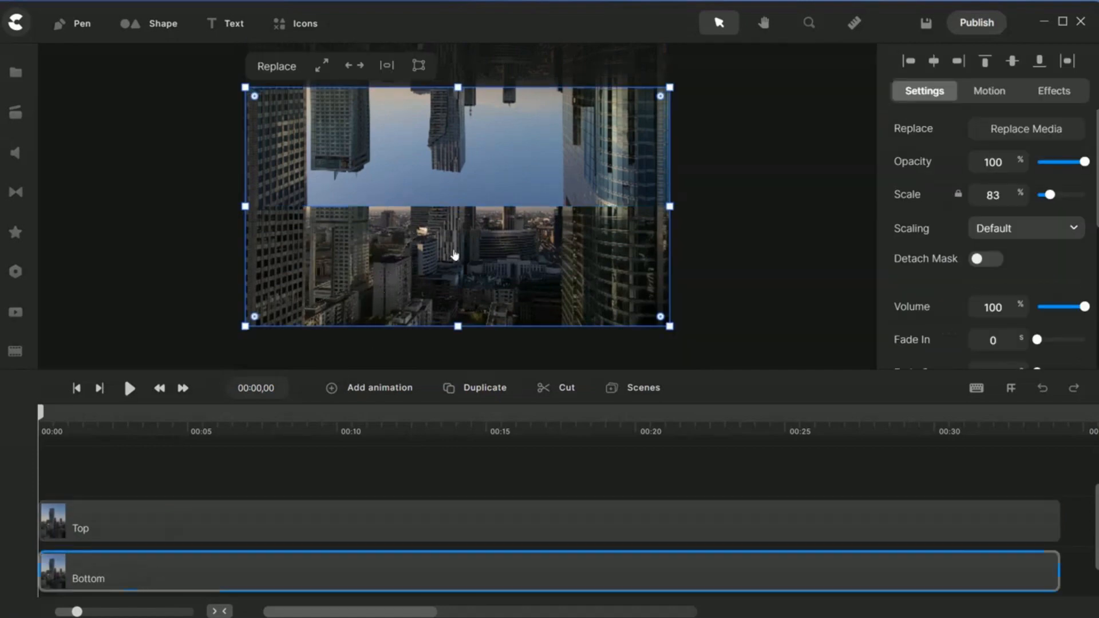
pyautogui.moveTo(455, 254); pyautogui.dragTo(447, 363)
pyautogui.click(773, 228)
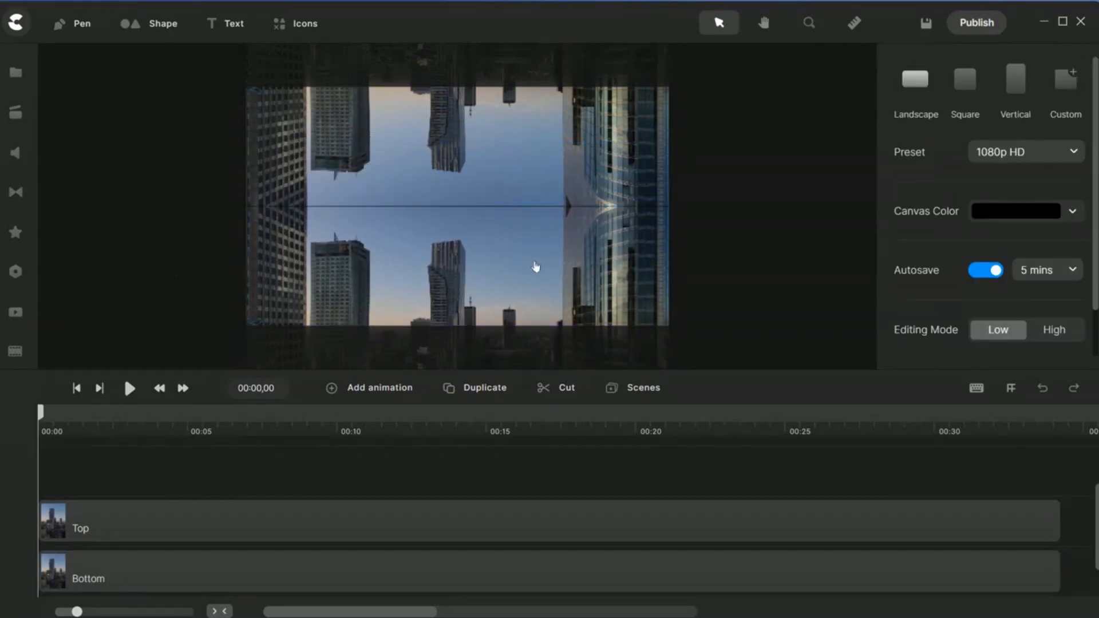
# Close the thin seam between the Bottom and Top clips and play the mirrored video
pyautogui.click(536, 267)
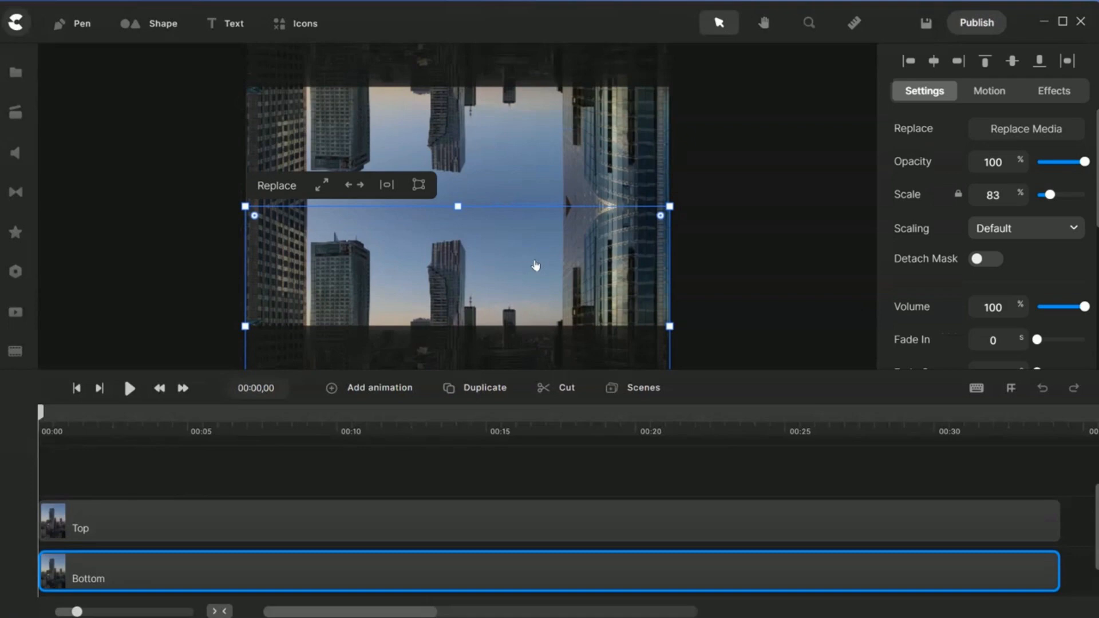
pyautogui.click(758, 231)
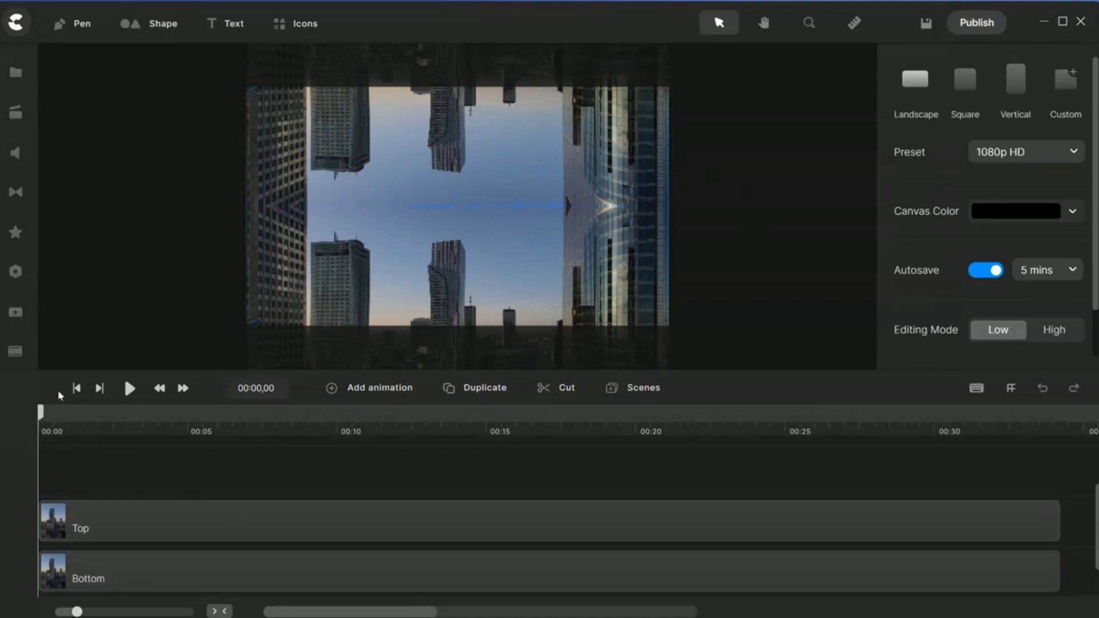
pyautogui.click(130, 388)
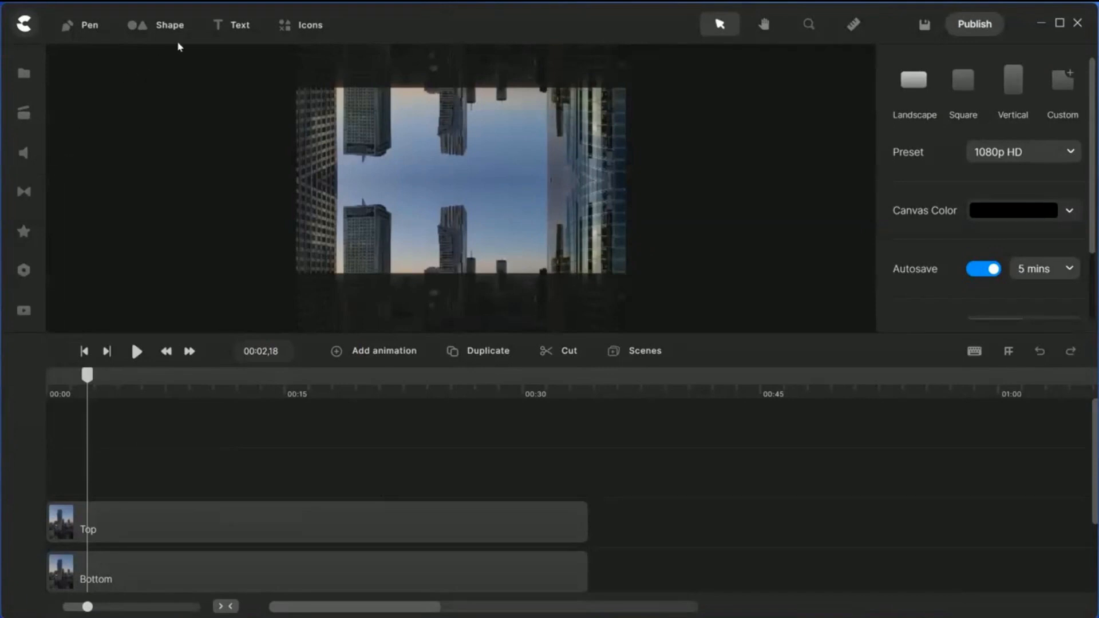
# Add a text element over the centre of the mirrored video and replace its placeholder wording with INCEPTION
pyautogui.click(231, 25)
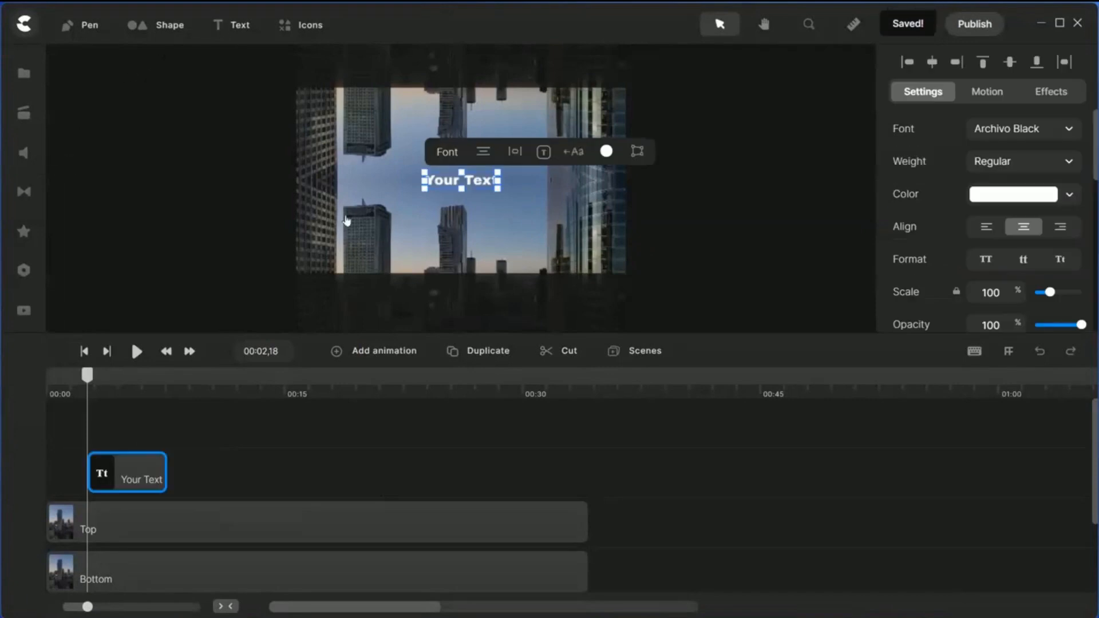
pyautogui.click(463, 184)
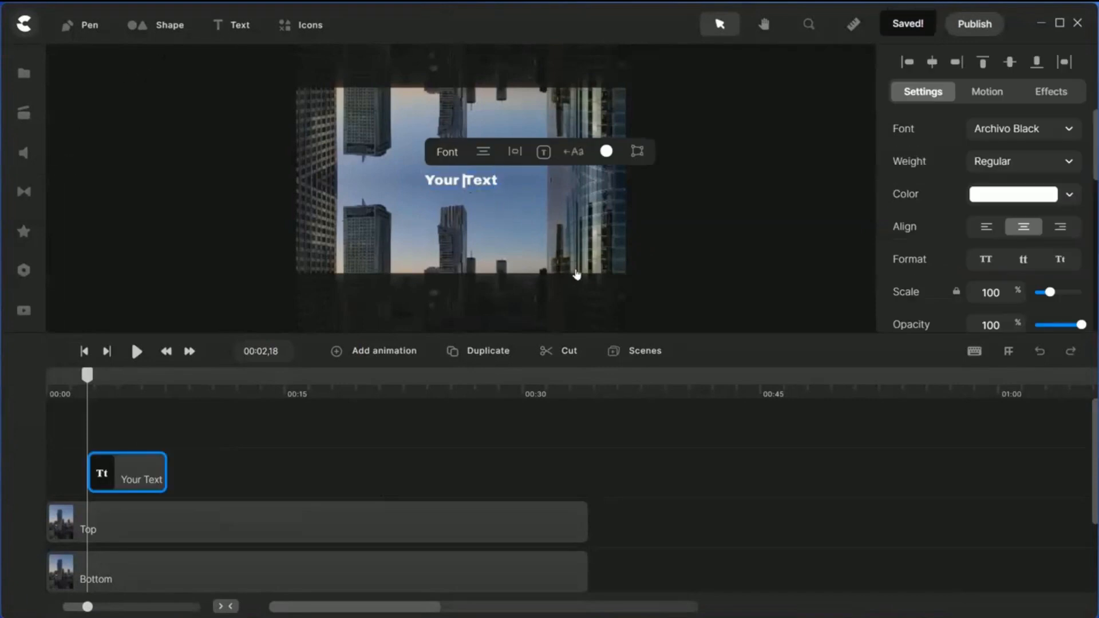
pyautogui.press('BackSpace')
pyautogui.press('BackSpace')
pyautogui.press('BackSpace')
pyautogui.press('BackSpace')
pyautogui.press('BackSpace')
pyautogui.write('INCEP')
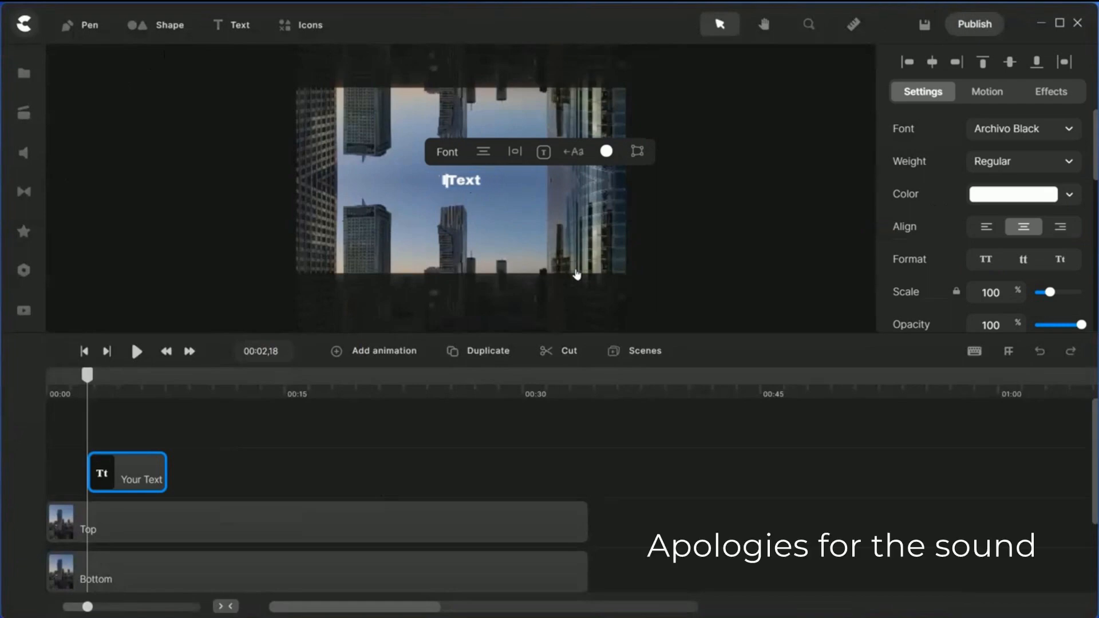
pyautogui.write('TION')
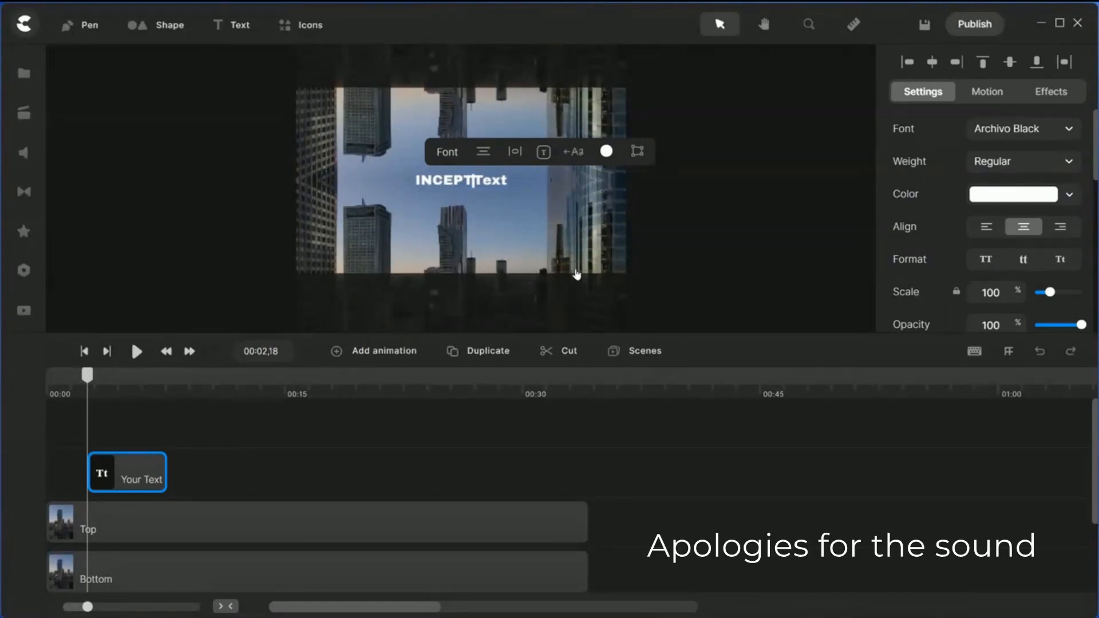
pyautogui.press('Delete')
pyautogui.press('Delete')
pyautogui.press('Delete')
pyautogui.press('Delete')
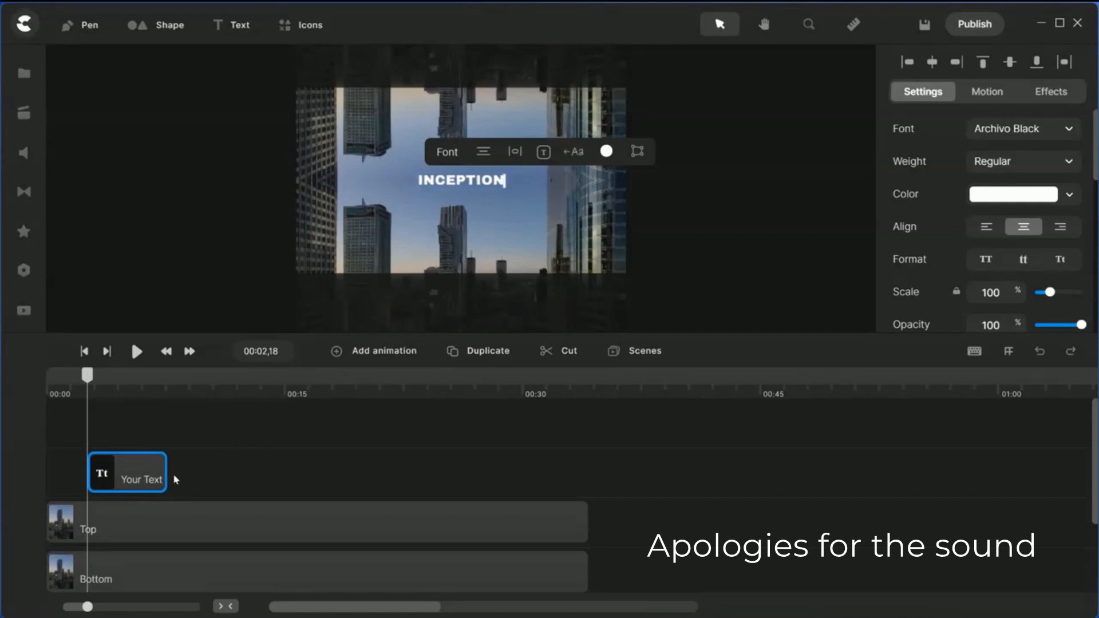
# Extend the INCEPTION text clip to about 32 seconds on the timeline and set its scale to 300%
pyautogui.moveTo(165, 470); pyautogui.dragTo(541, 511)
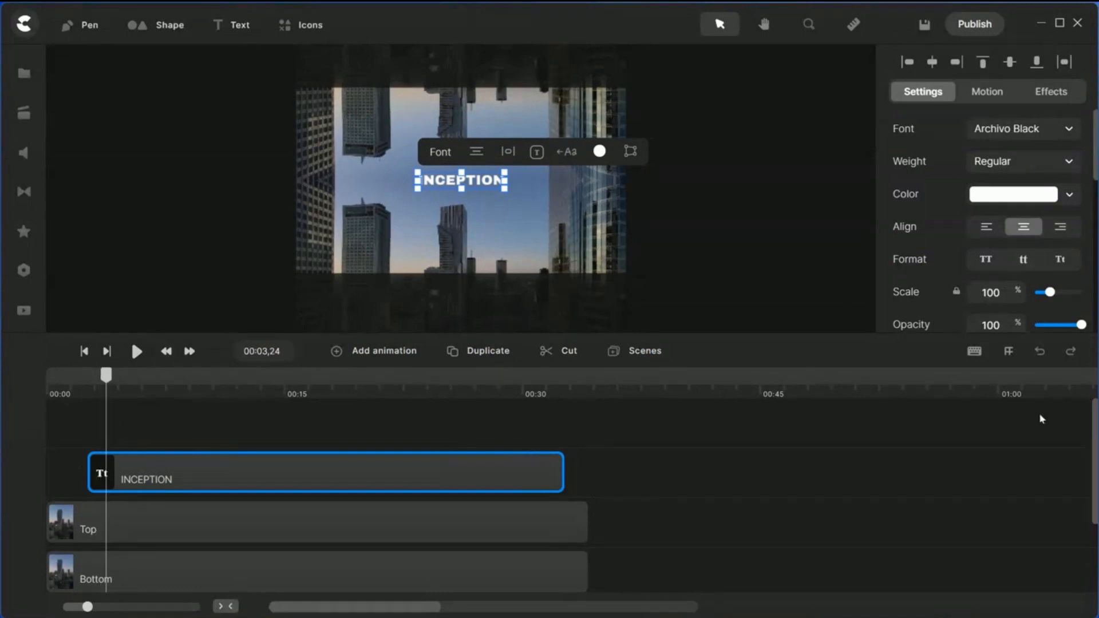
pyautogui.press('BackSpace')
pyautogui.write('3')
pyautogui.press('Return')
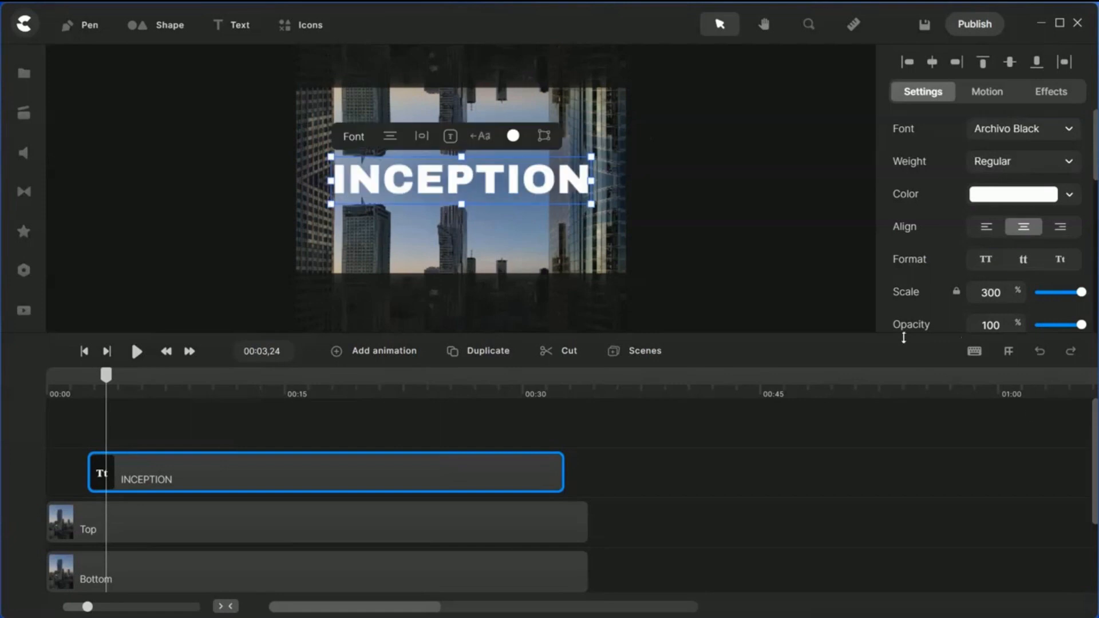
pyautogui.moveTo(868, 331); pyautogui.dragTo(877, 377)
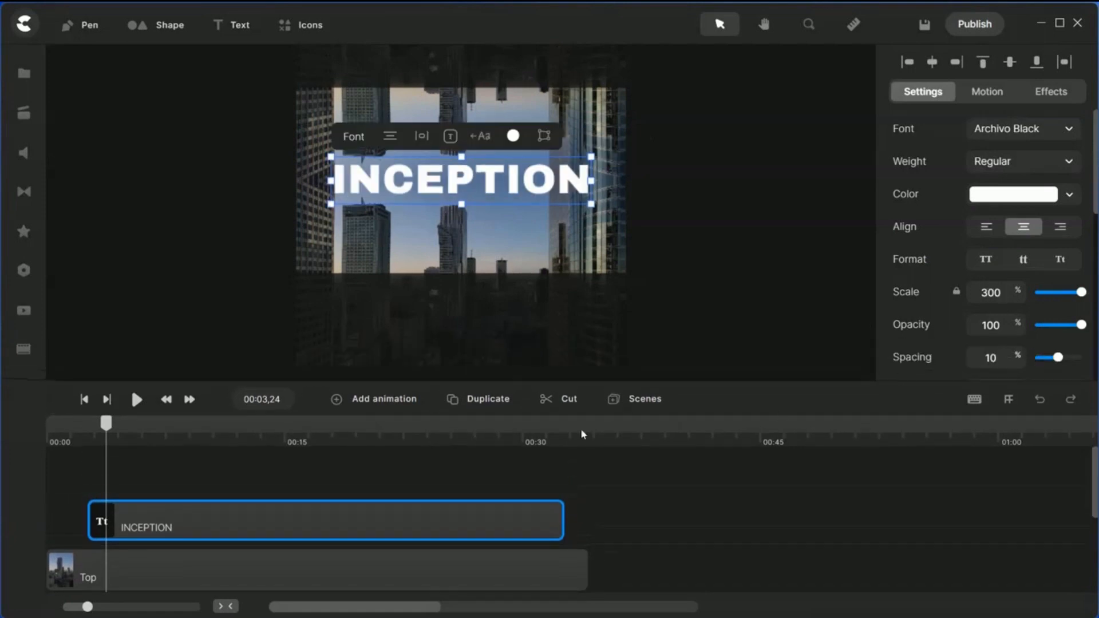
# Give the INCEPTION text a Fade In motion that animates by letter in random order
pyautogui.moveTo(106, 424); pyautogui.dragTo(122, 443)
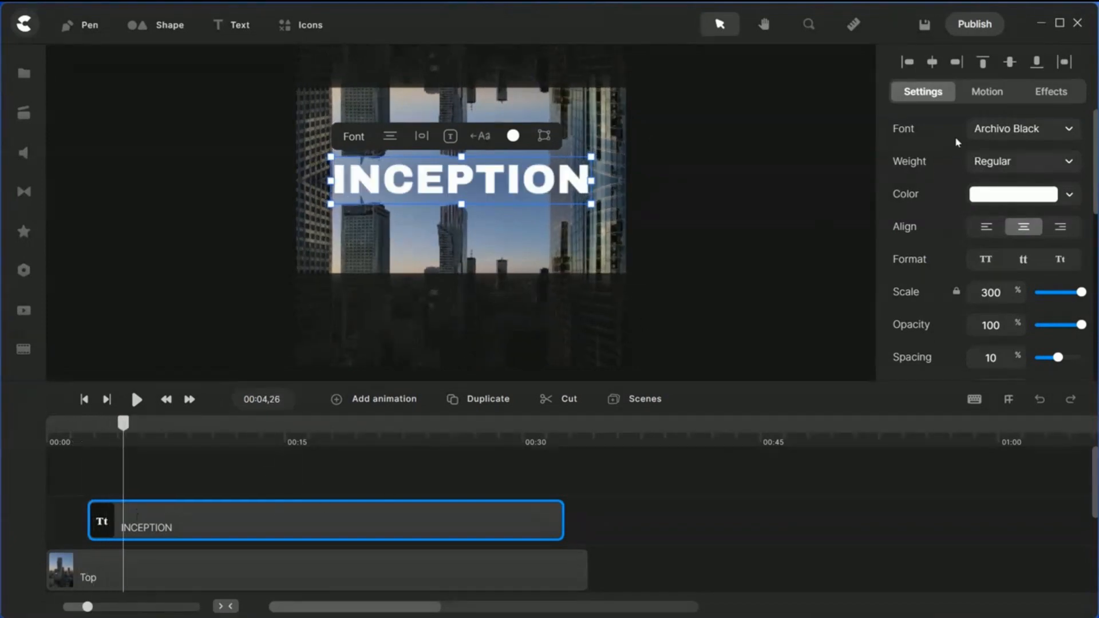
pyautogui.click(987, 92)
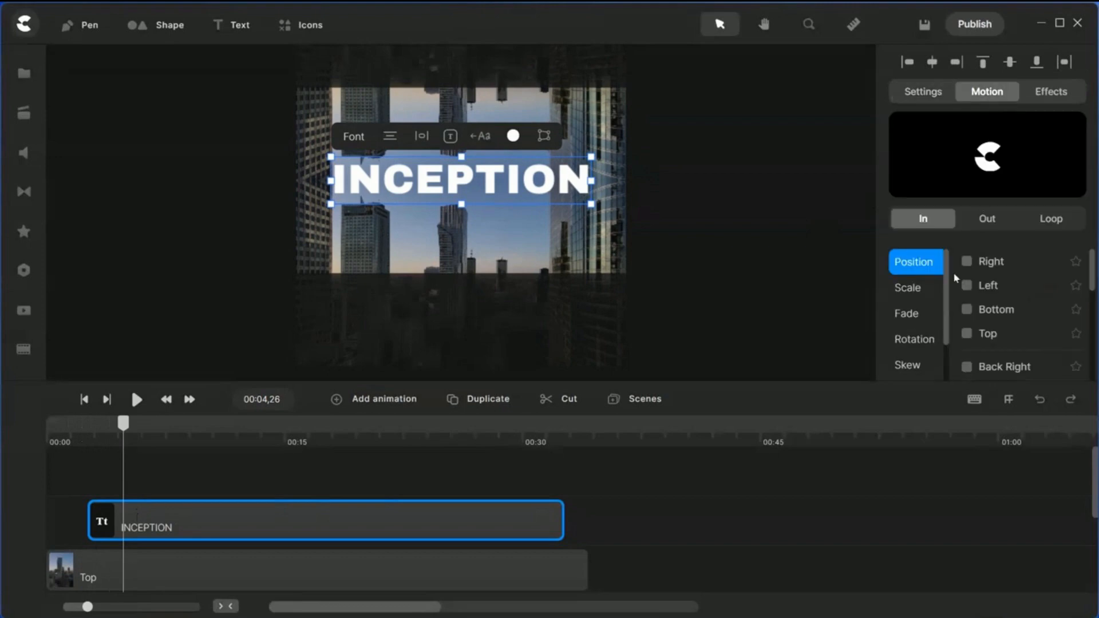
pyautogui.click(910, 320)
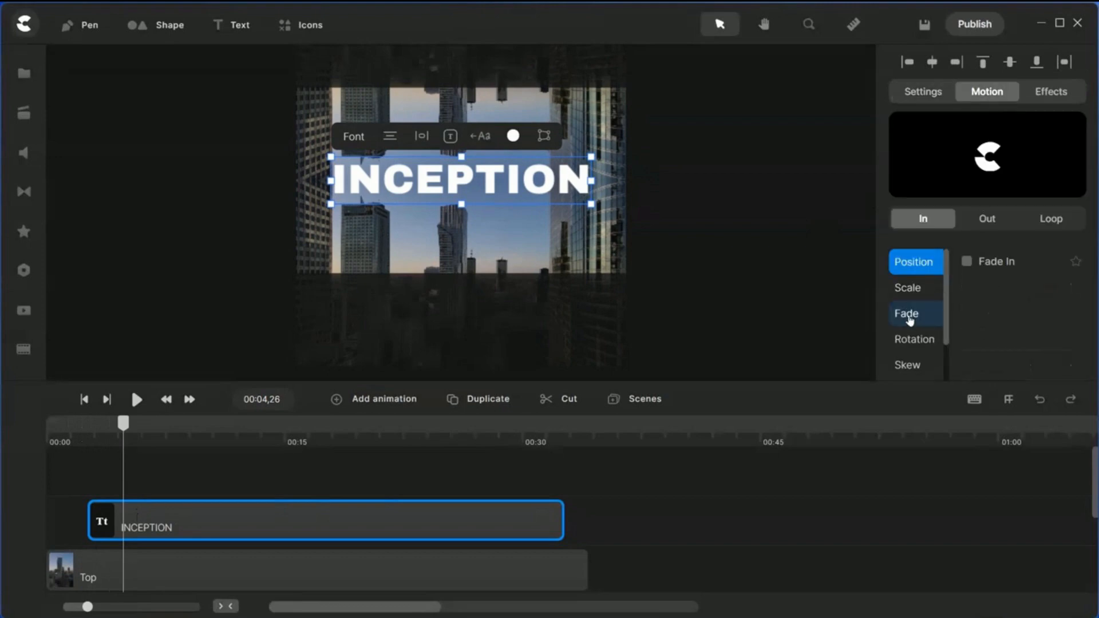
pyautogui.click(965, 262)
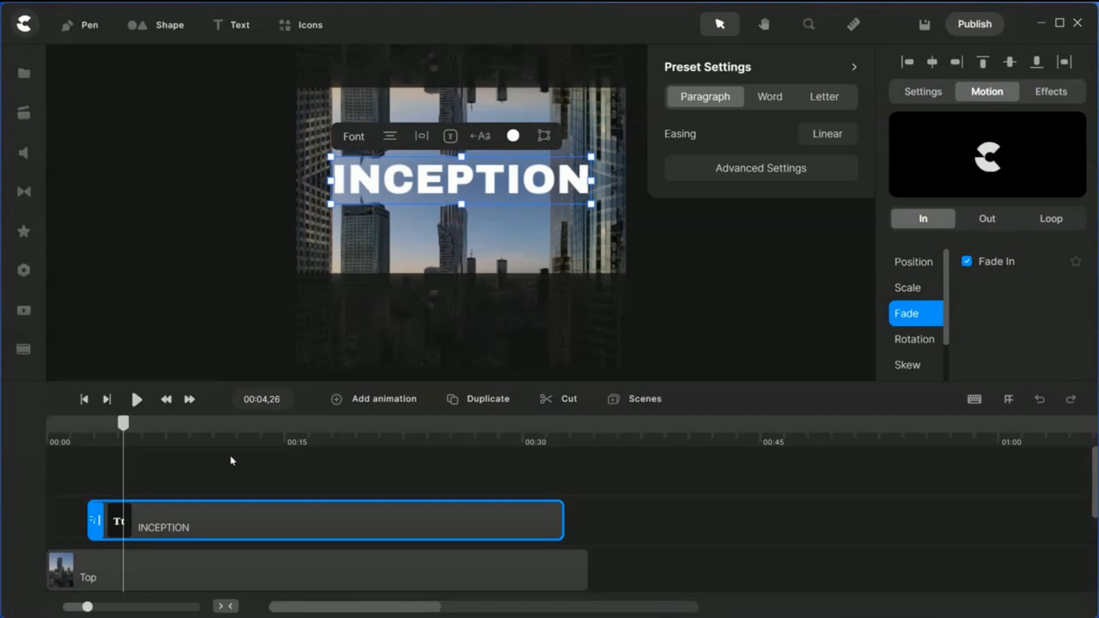
pyautogui.click(827, 100)
pyautogui.click(828, 137)
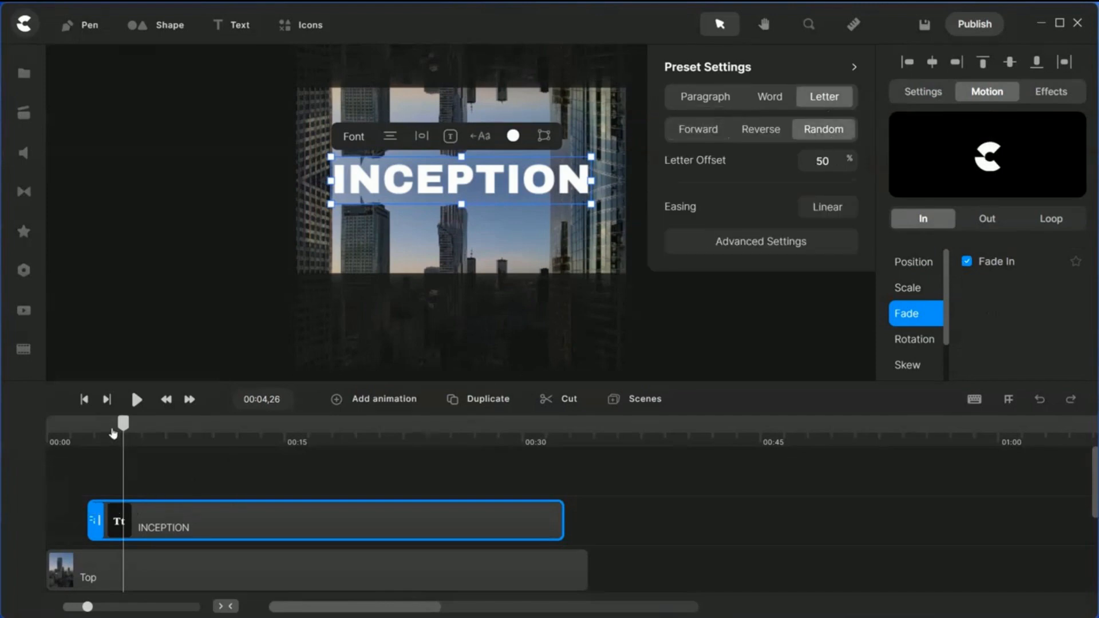
# Lengthen the Fade In on the INCEPTION clip so it ends at about 5 seconds
pyautogui.moveTo(123, 428)
pyautogui.mouseDown()
pyautogui.moveTo(86, 439)
pyautogui.moveTo(116, 446)
pyautogui.mouseUp()
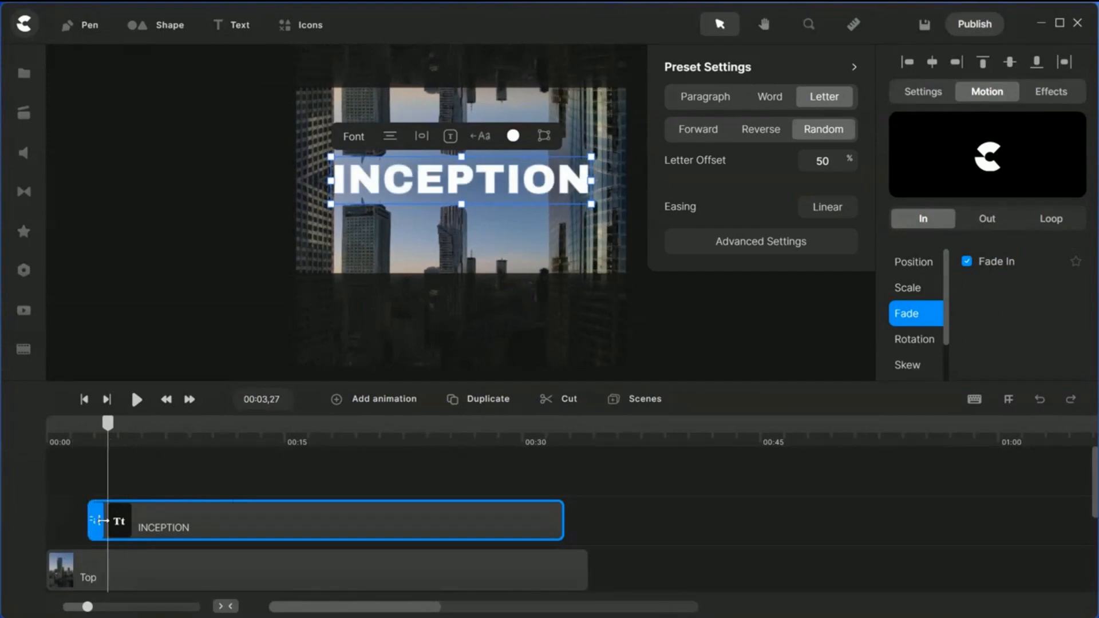
pyautogui.moveTo(100, 521); pyautogui.dragTo(122, 520)
pyautogui.click(124, 424)
# Add an animation to the INCEPTION text at 00:06,00 for Position, Scale and Text Spacing with Linear easing
pyautogui.moveTo(124, 424); pyautogui.dragTo(141, 424)
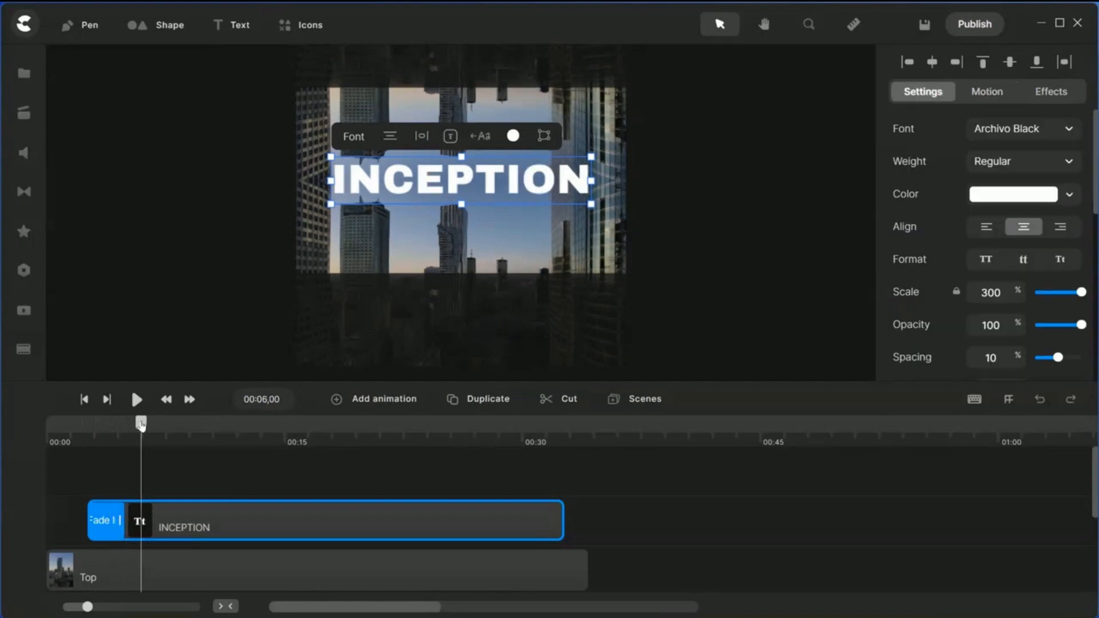
pyautogui.click(385, 401)
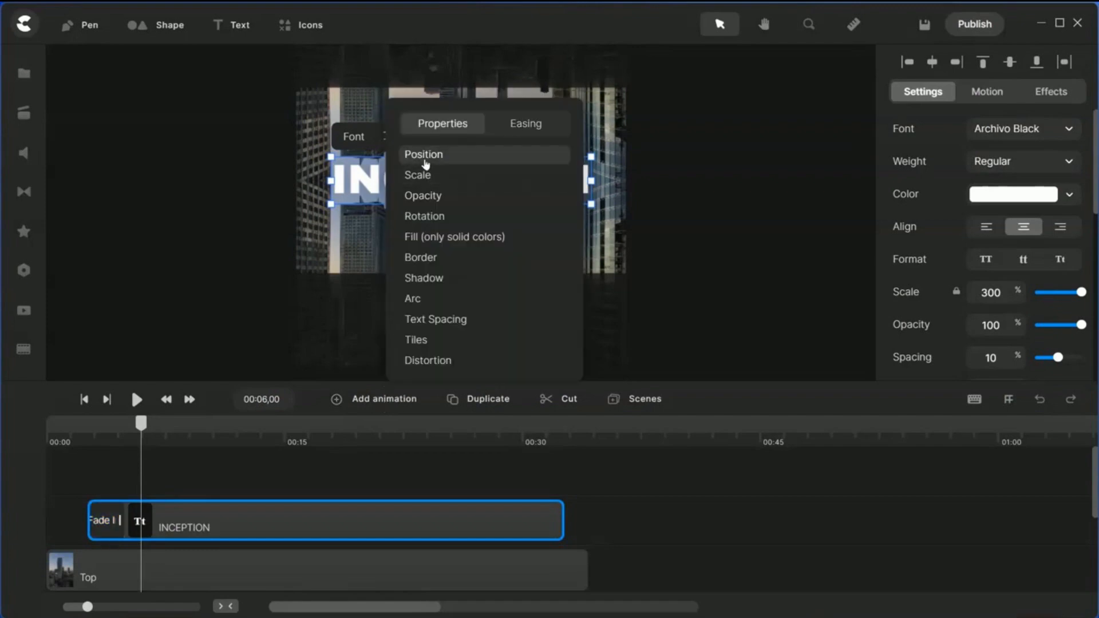
pyautogui.click(509, 155)
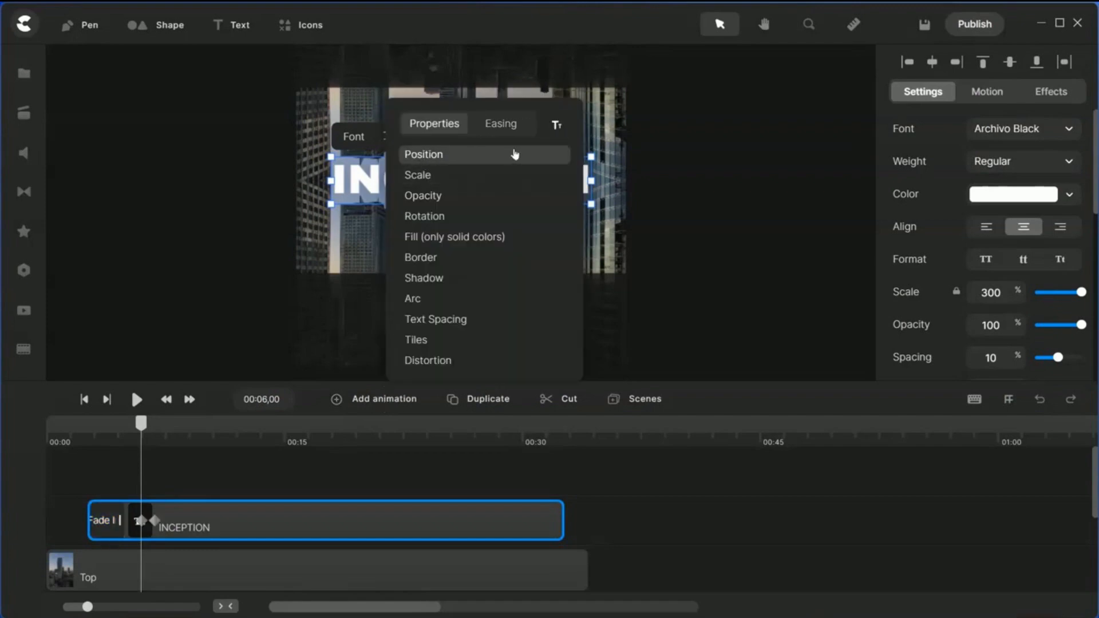
pyautogui.click(420, 179)
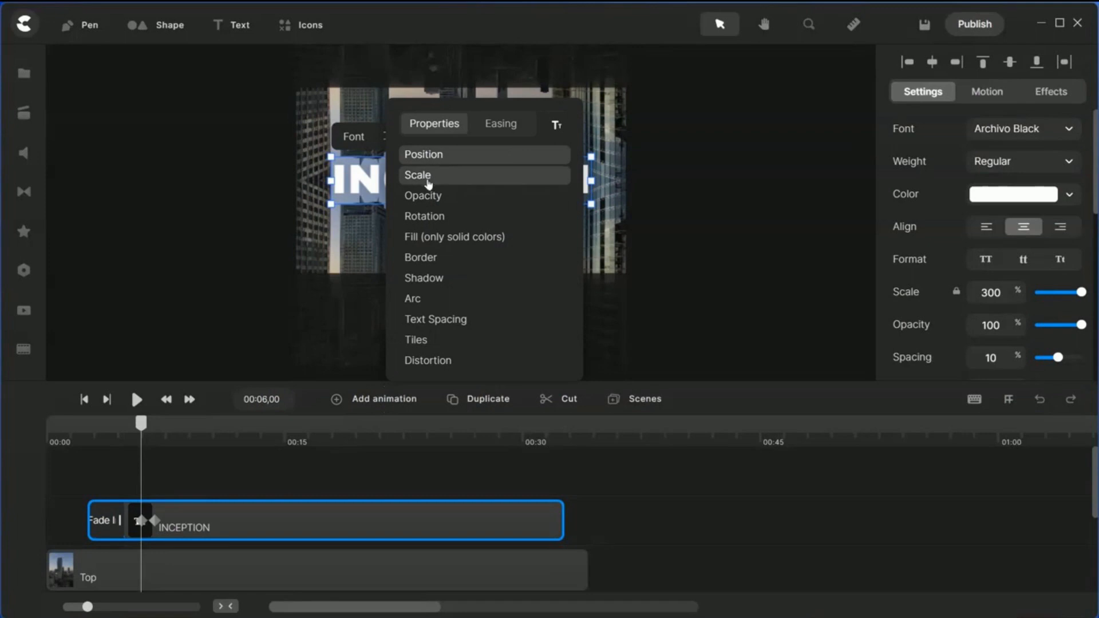
pyautogui.click(425, 324)
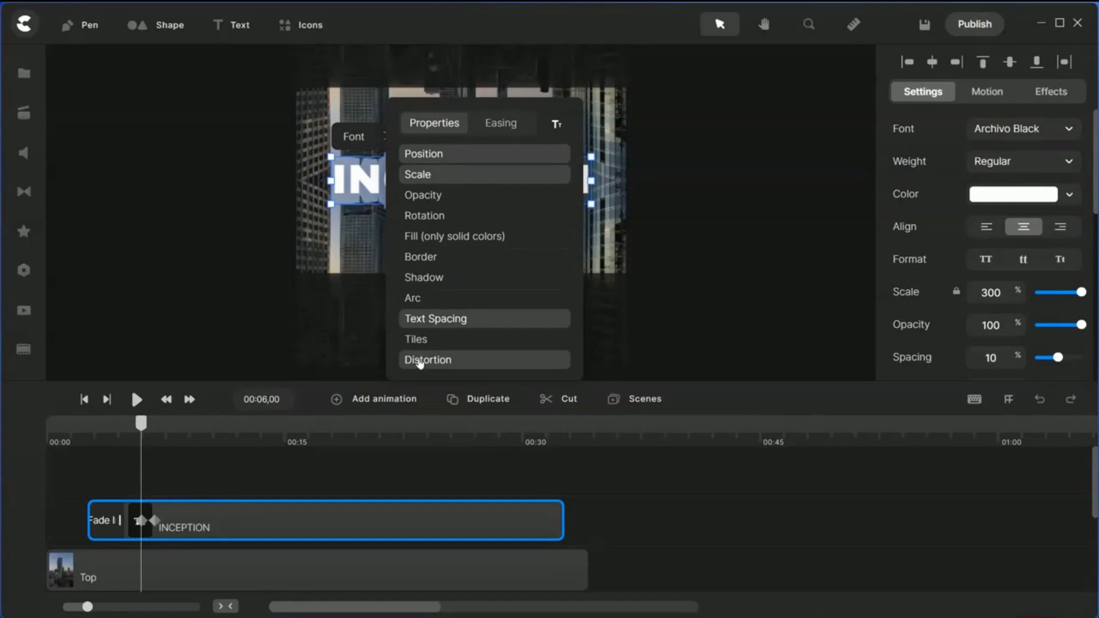
pyautogui.click(502, 122)
pyautogui.click(435, 239)
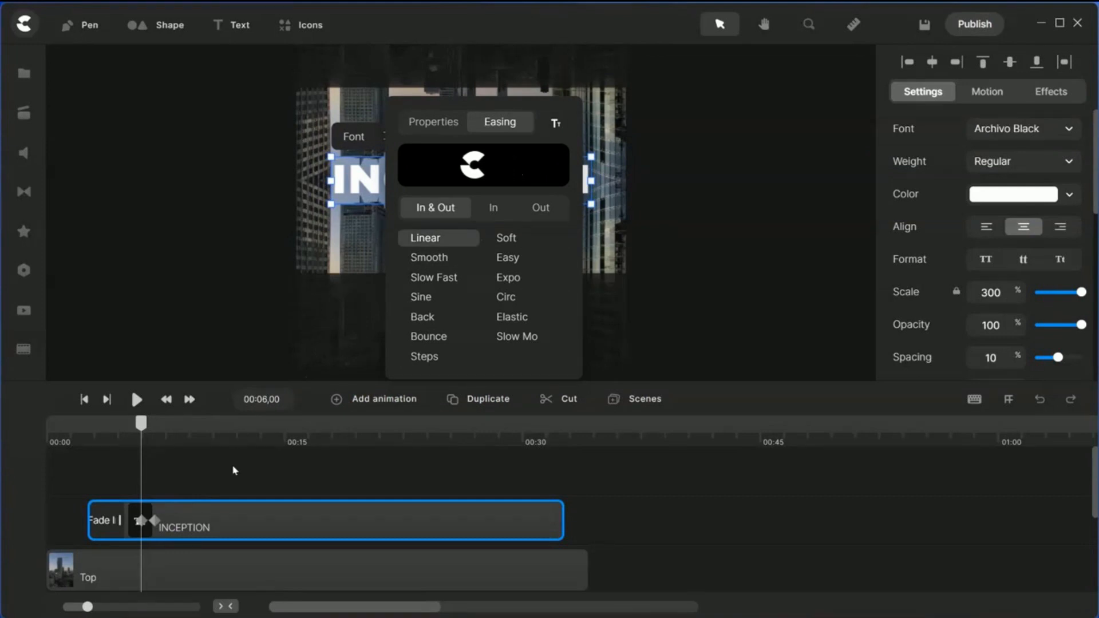
# Place the animation's end keyframe at 00:13,25 and set the text spacing there to 100%
pyautogui.moveTo(138, 520)
pyautogui.mouseDown()
pyautogui.moveTo(230, 523)
pyautogui.moveTo(250, 536)
pyautogui.moveTo(256, 521)
pyautogui.moveTo(271, 521)
pyautogui.mouseUp()
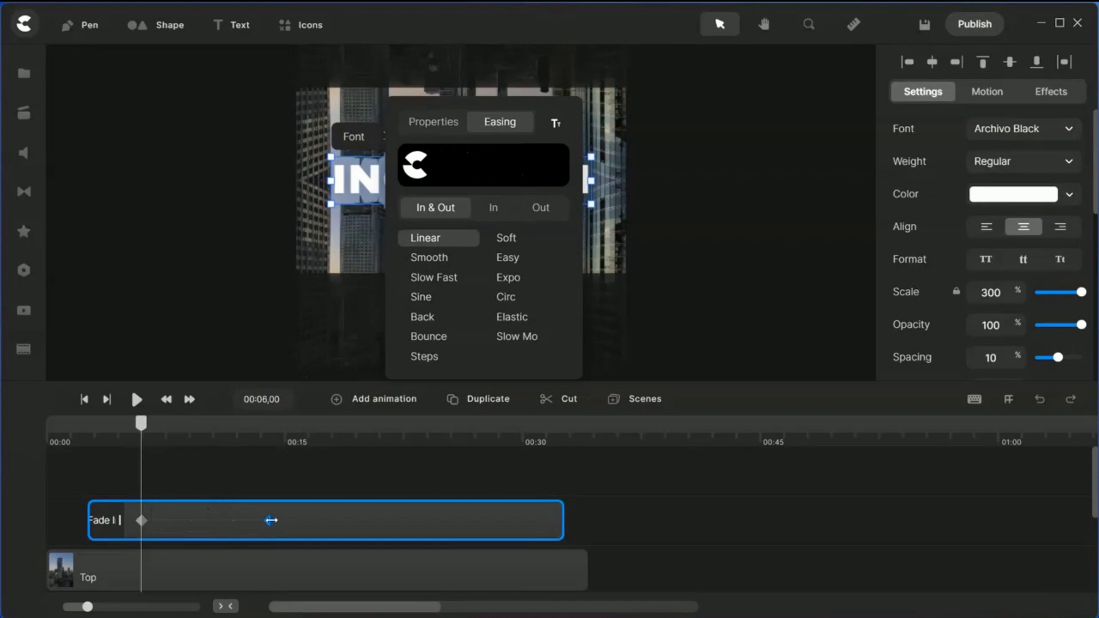
pyautogui.click(265, 520)
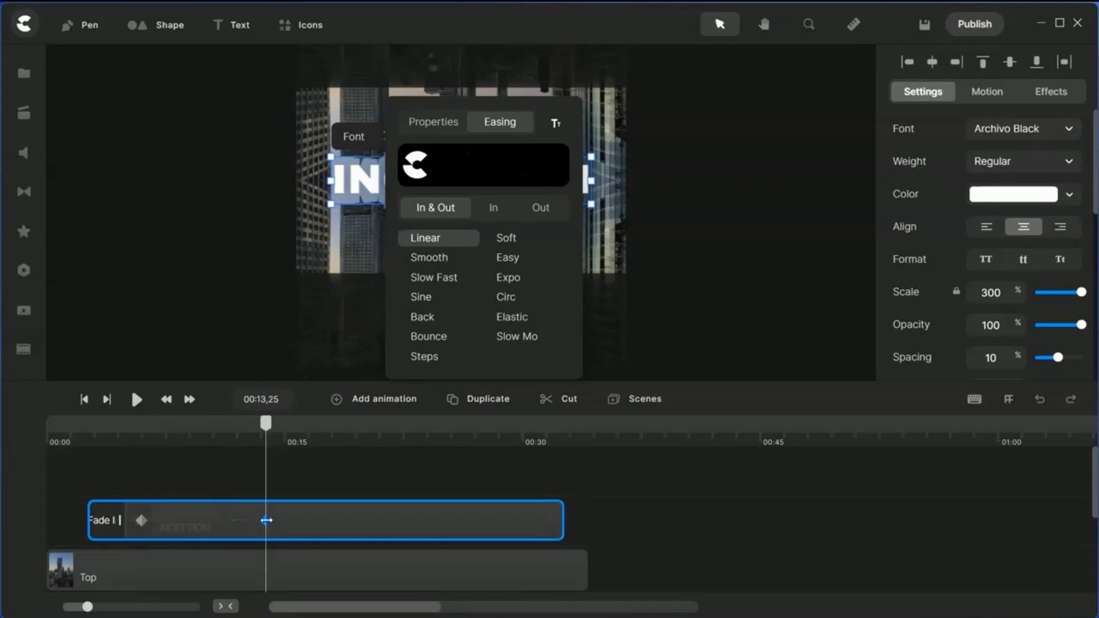
pyautogui.click(496, 377)
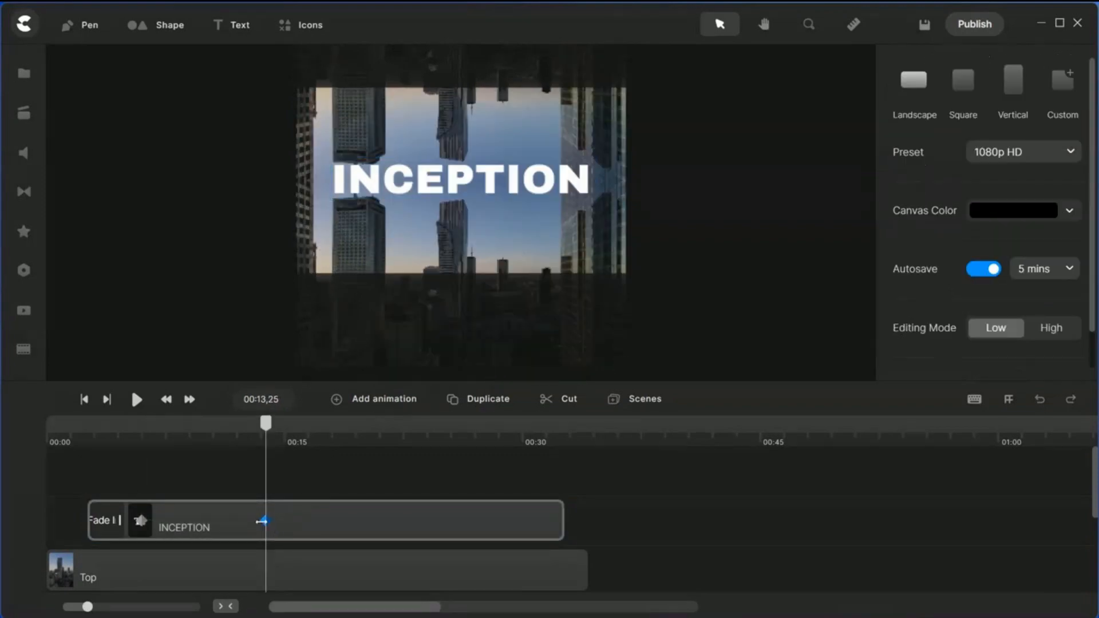
pyautogui.click(262, 521)
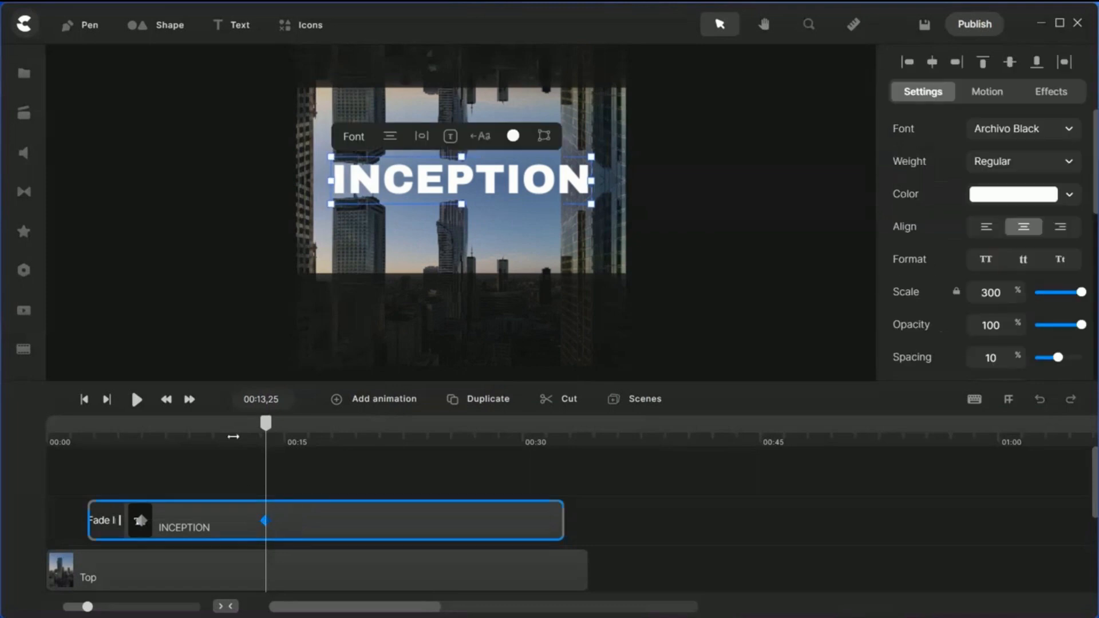
pyautogui.scroll(-3, 947, 249)
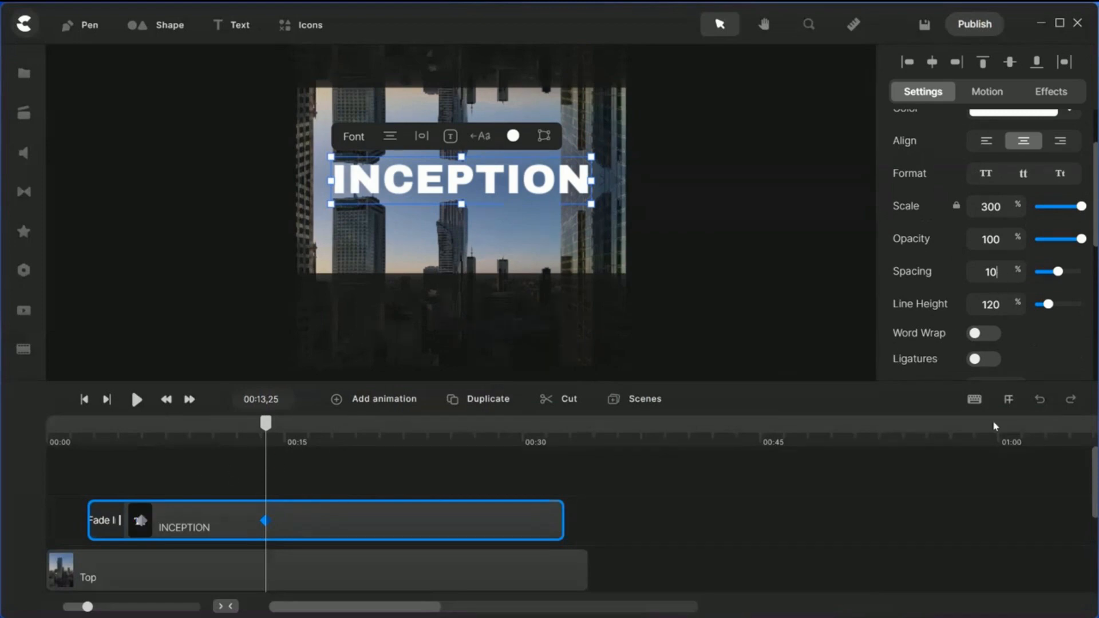
pyautogui.write('0')
# Add a second animation to the INCEPTION text at 00:15,18 that affects only Text Spacing
pyautogui.moveTo(271, 432); pyautogui.dragTo(293, 451)
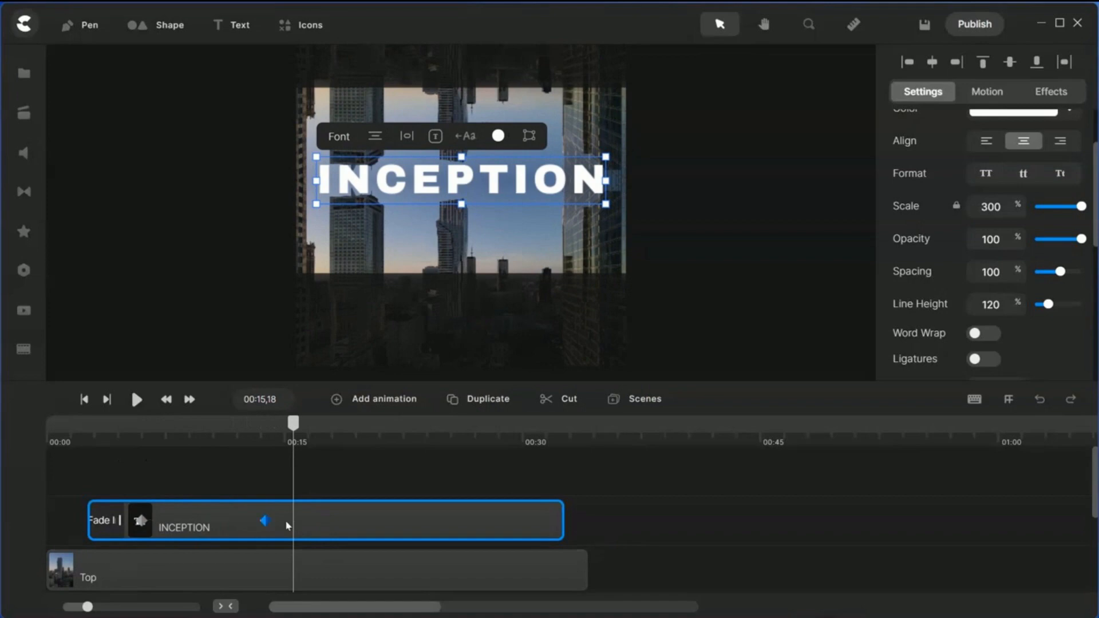
pyautogui.click(372, 405)
pyautogui.click(417, 245)
pyautogui.click(423, 129)
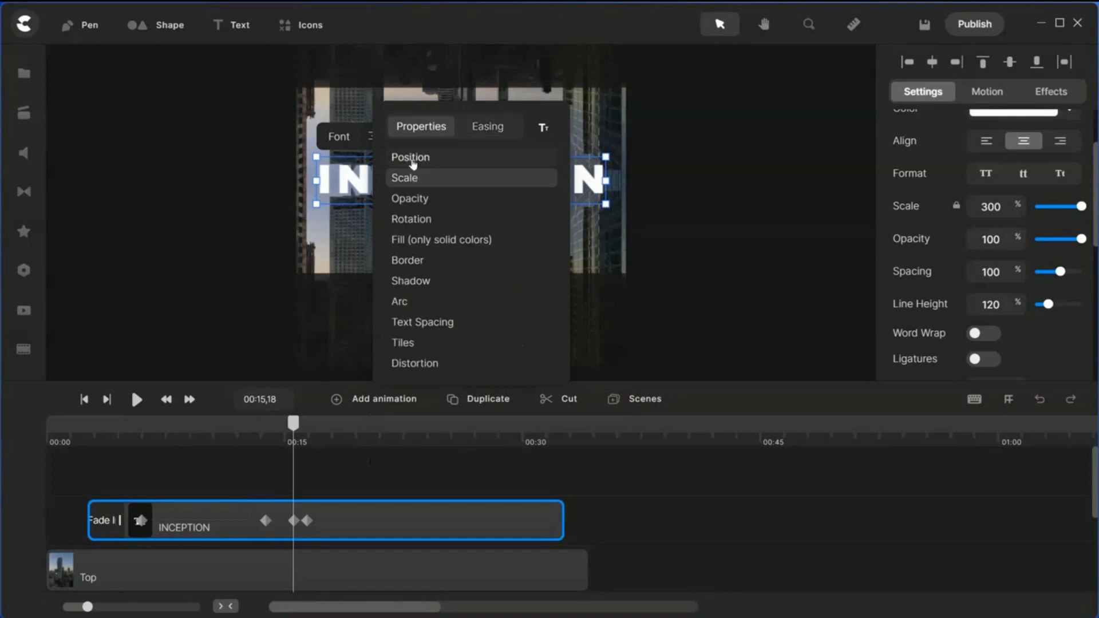
pyautogui.click(412, 323)
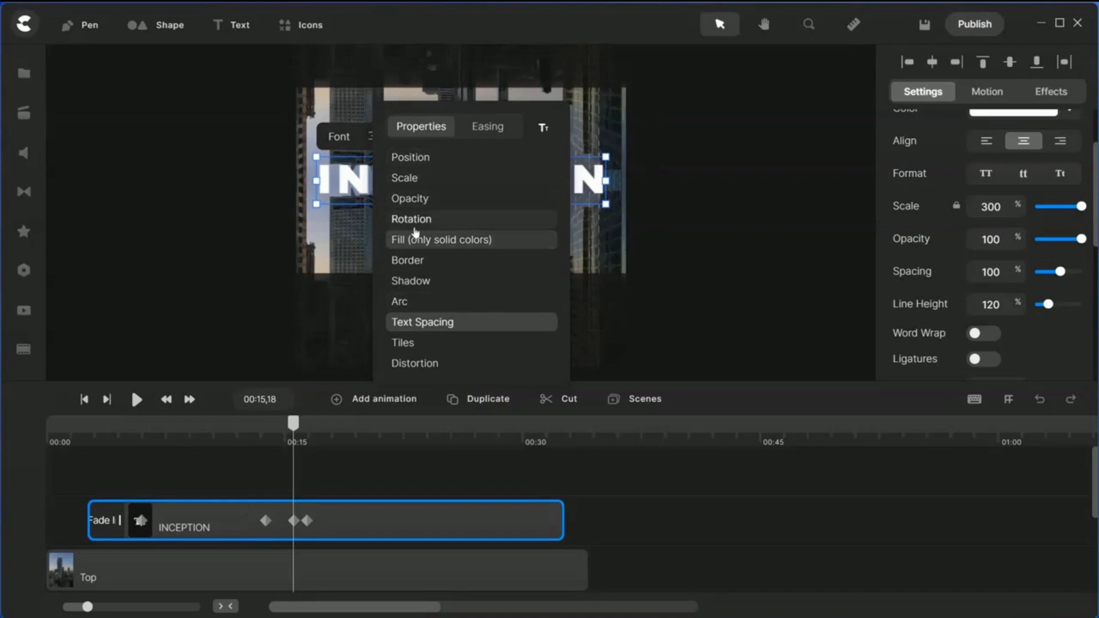
pyautogui.click(676, 324)
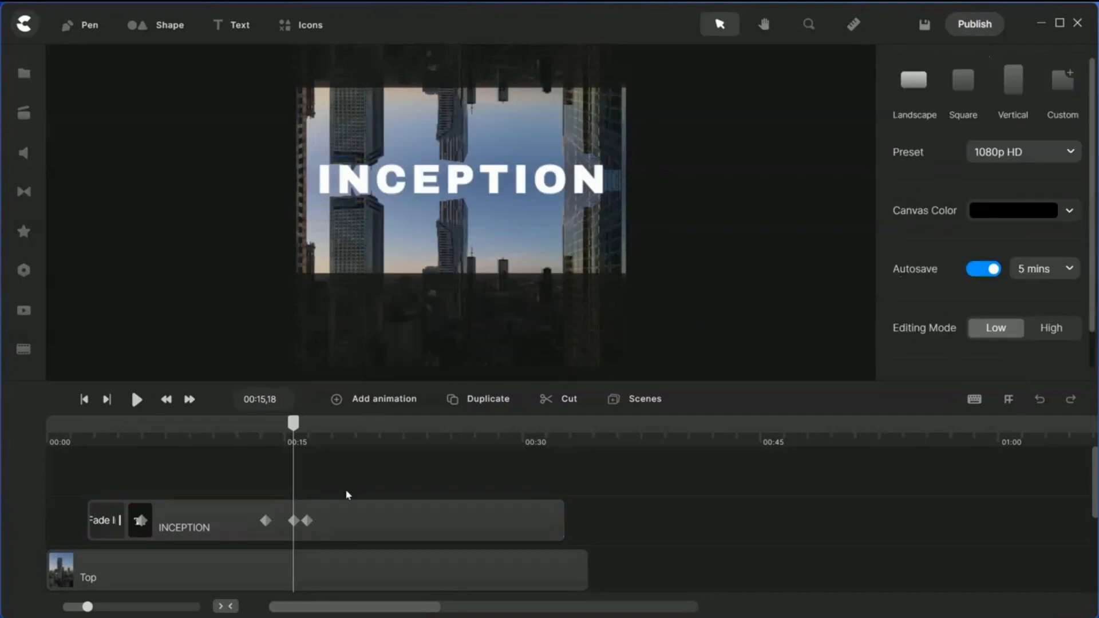
# Move the second animation's end keyframe to 00:25,00 and set the text spacing there to 30%
pyautogui.moveTo(310, 521); pyautogui.dragTo(434, 521)
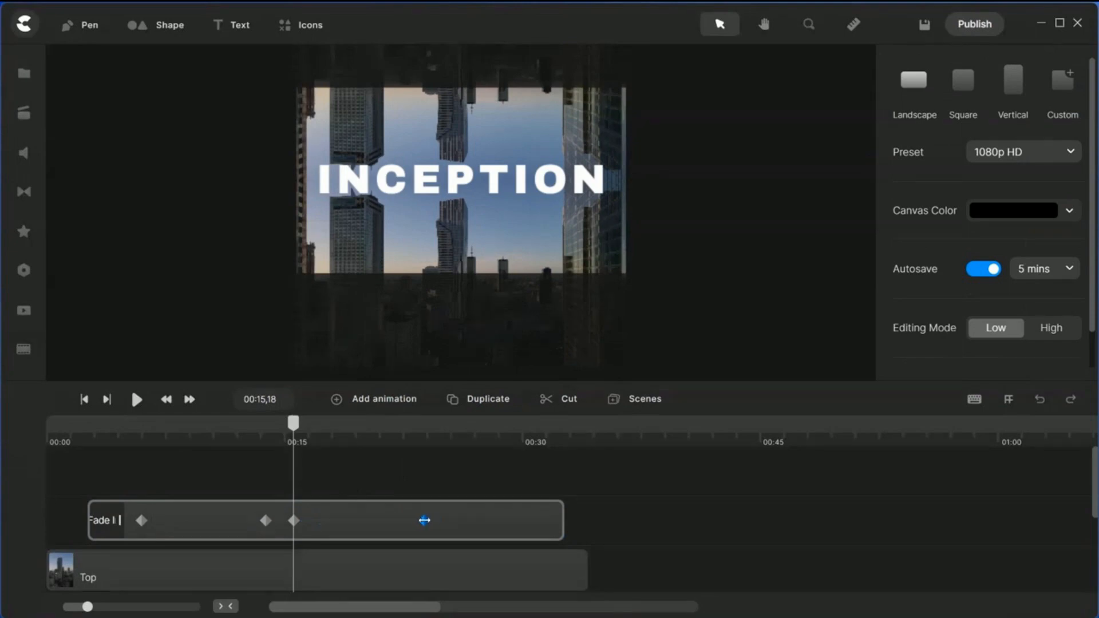
pyautogui.moveTo(444, 523); pyautogui.dragTo(443, 522)
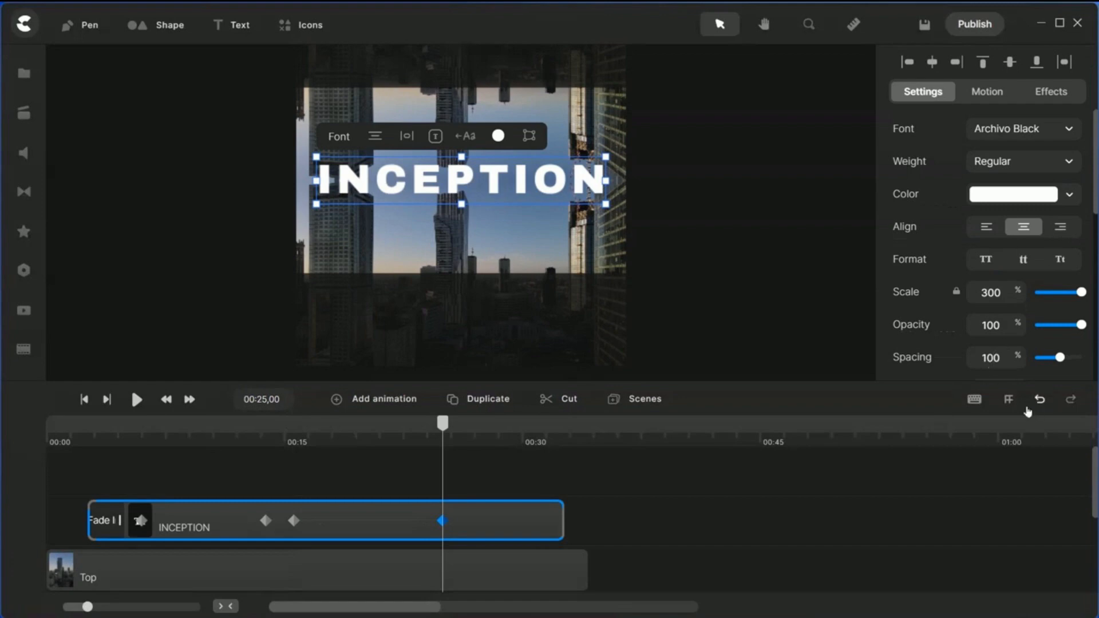
pyautogui.write('30')
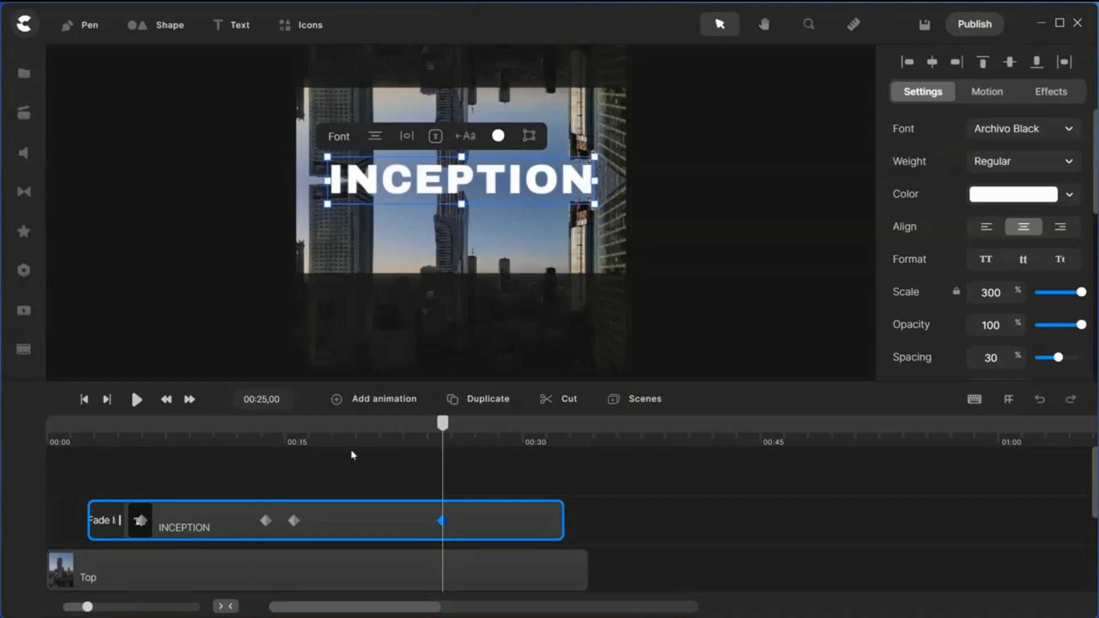
# Duplicate the INCEPTION text clip and place the copy directly after the original on the same track
pyautogui.moveTo(444, 425); pyautogui.dragTo(481, 519)
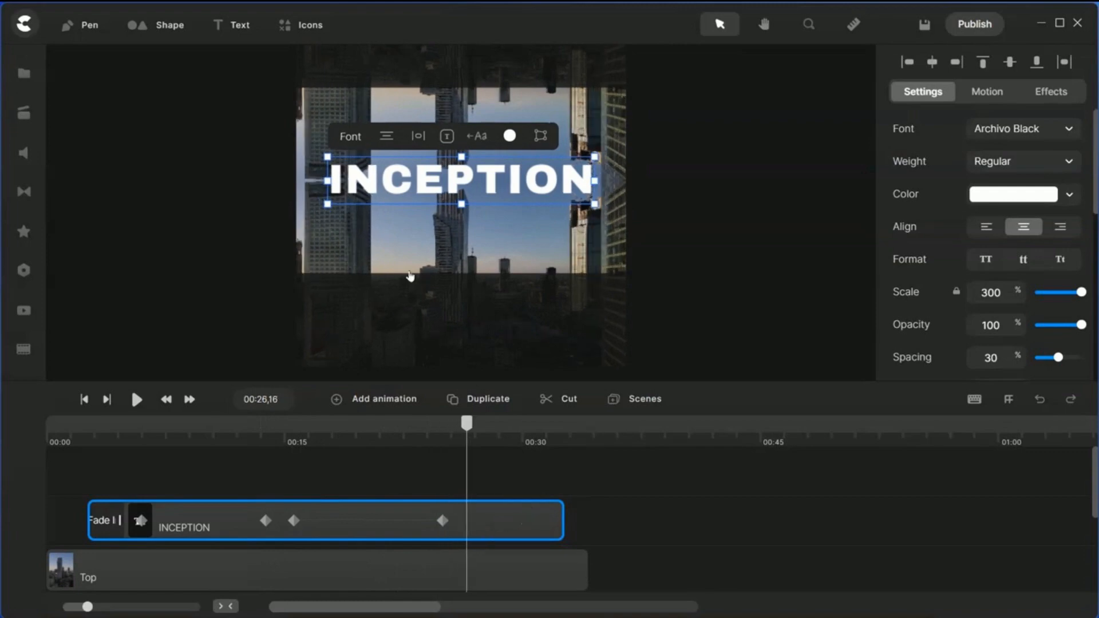
pyautogui.click(479, 402)
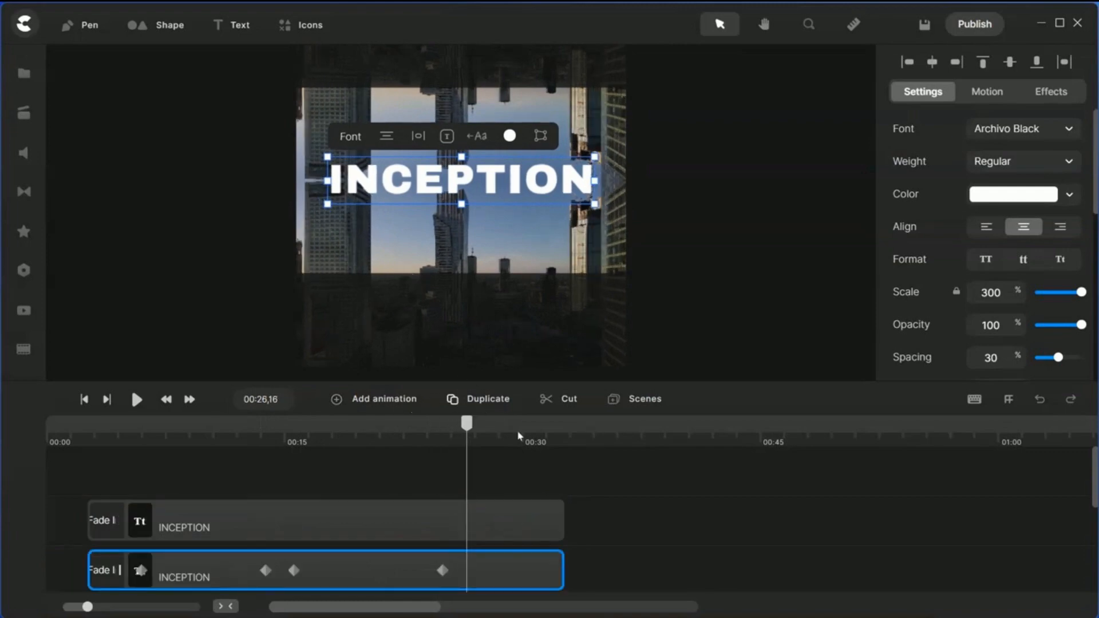
pyautogui.moveTo(506, 533); pyautogui.dragTo(982, 569)
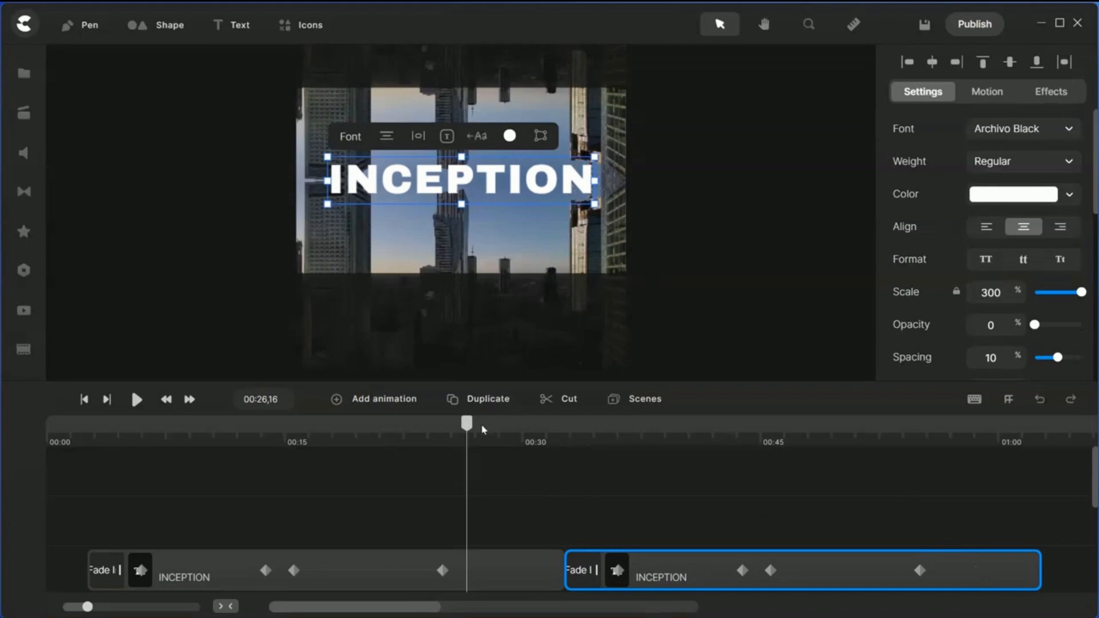
# Delete both text-spacing animations from the second INCEPTION text clip
pyautogui.click(684, 576)
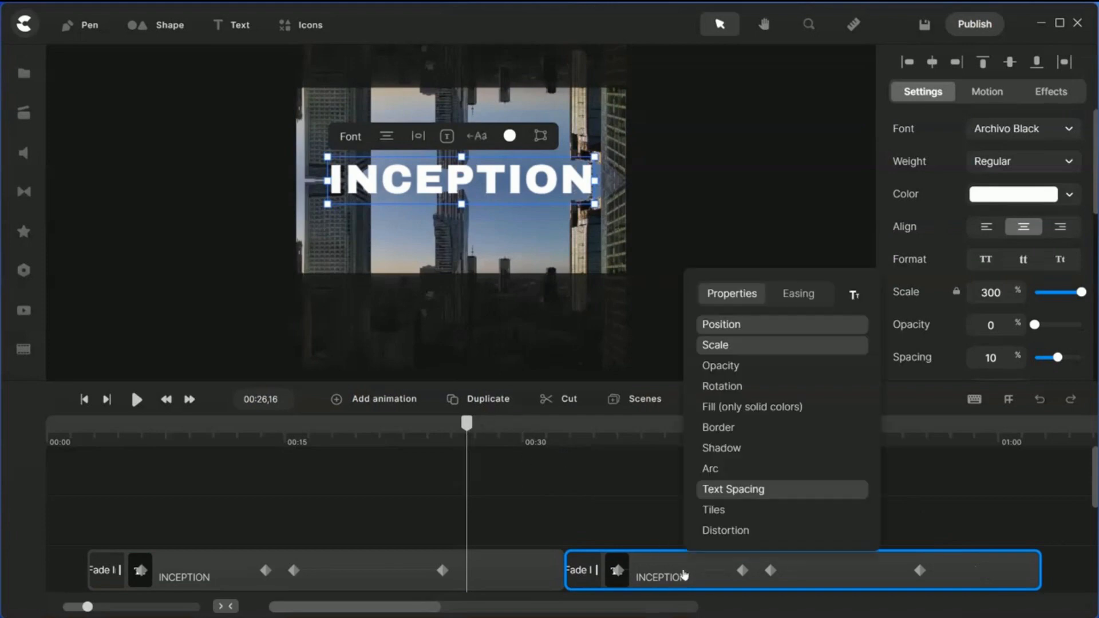
pyautogui.click(733, 550)
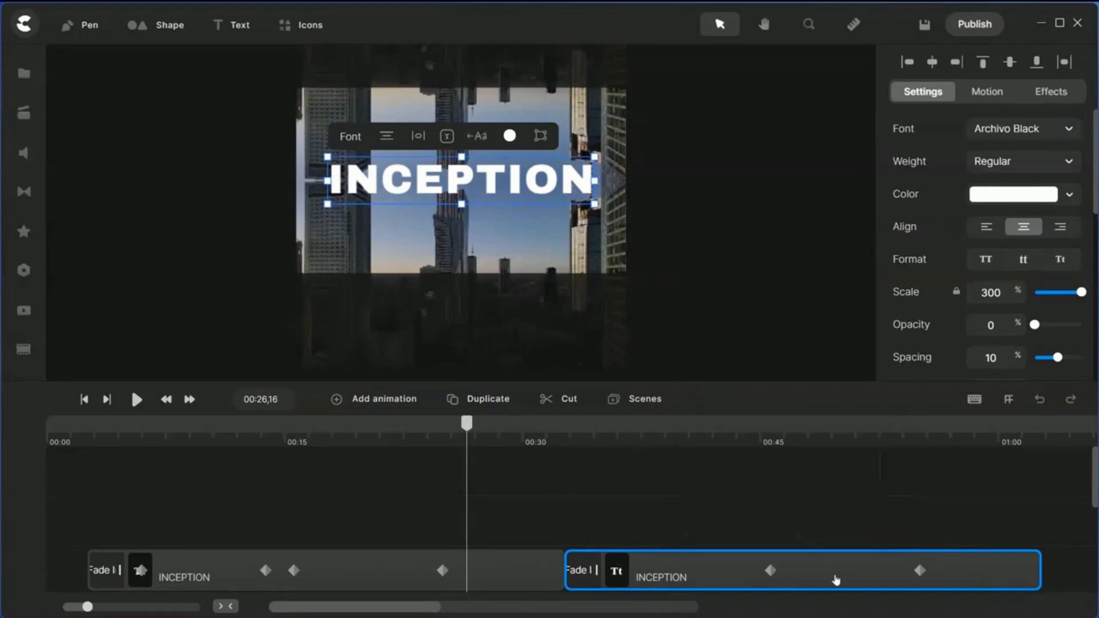
pyautogui.click(838, 572)
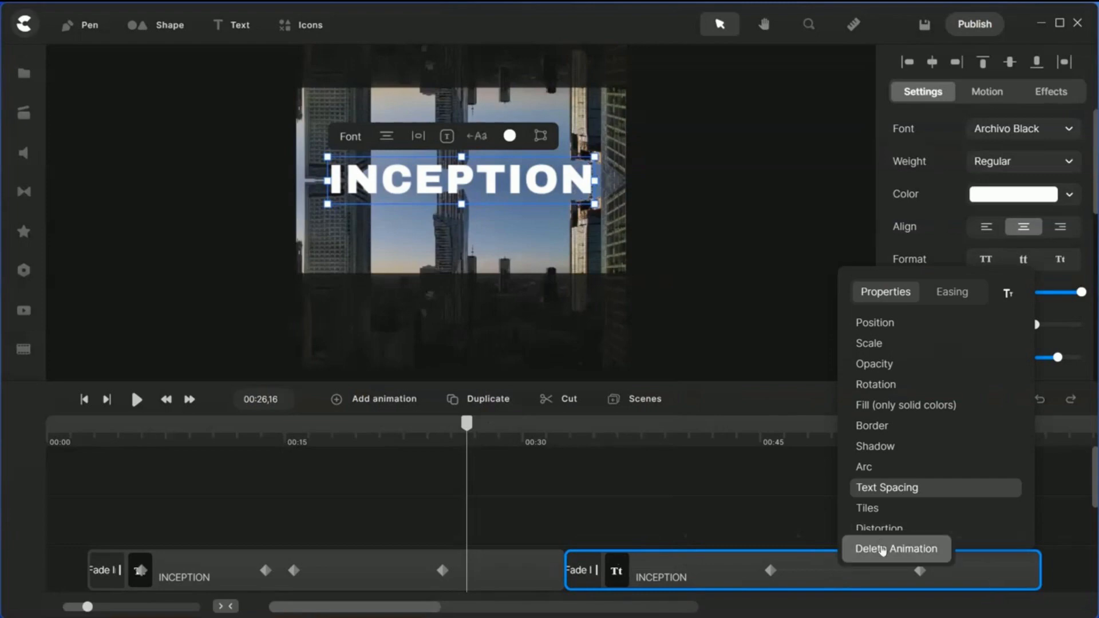
pyautogui.click(881, 551)
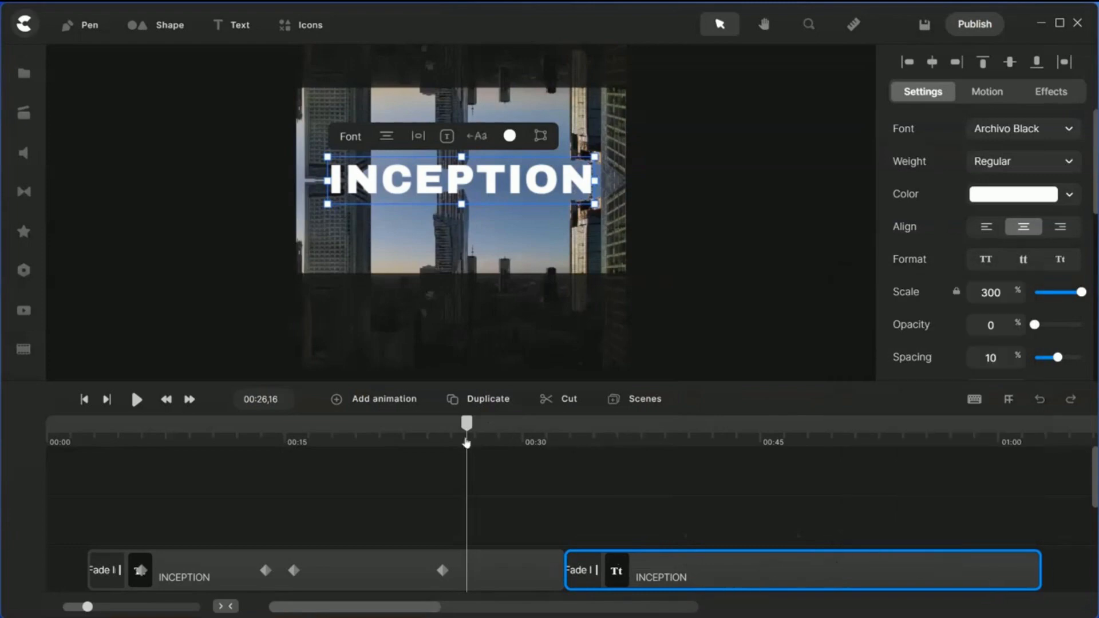
# Set the text spacing of the second INCEPTION clip to 30%
pyautogui.moveTo(469, 423); pyautogui.dragTo(668, 418)
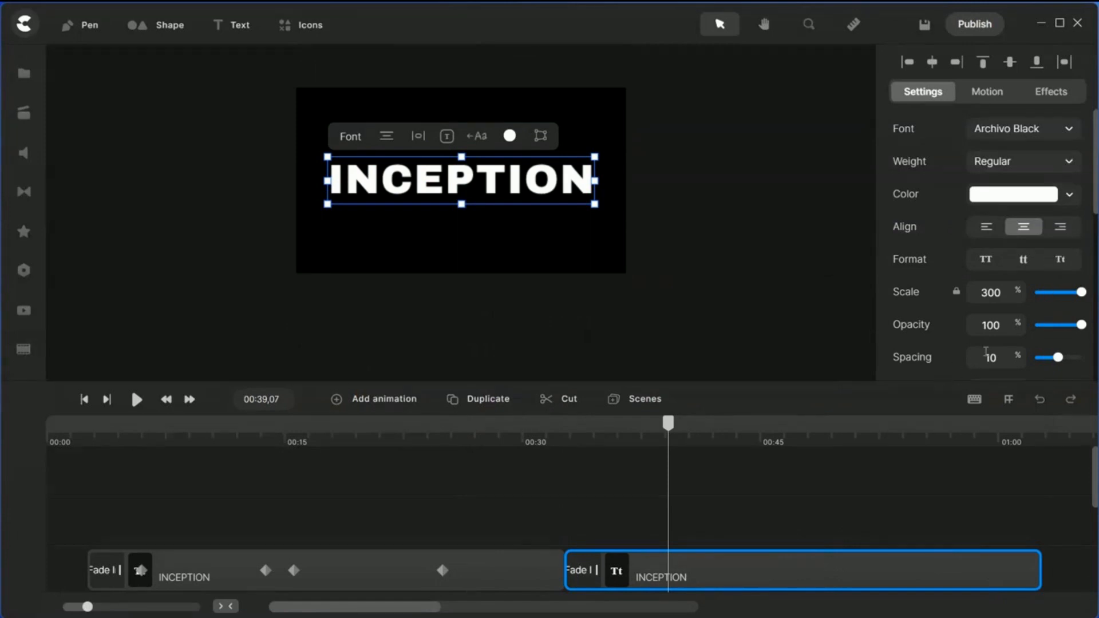
pyautogui.press('BackSpace')
pyautogui.press('BackSpace')
pyautogui.write('30')
pyautogui.press('Return')
# Remove the Fade In motion preset from the start of the second INCEPTION clip
pyautogui.moveTo(668, 424); pyautogui.dragTo(636, 459)
pyautogui.click(580, 574)
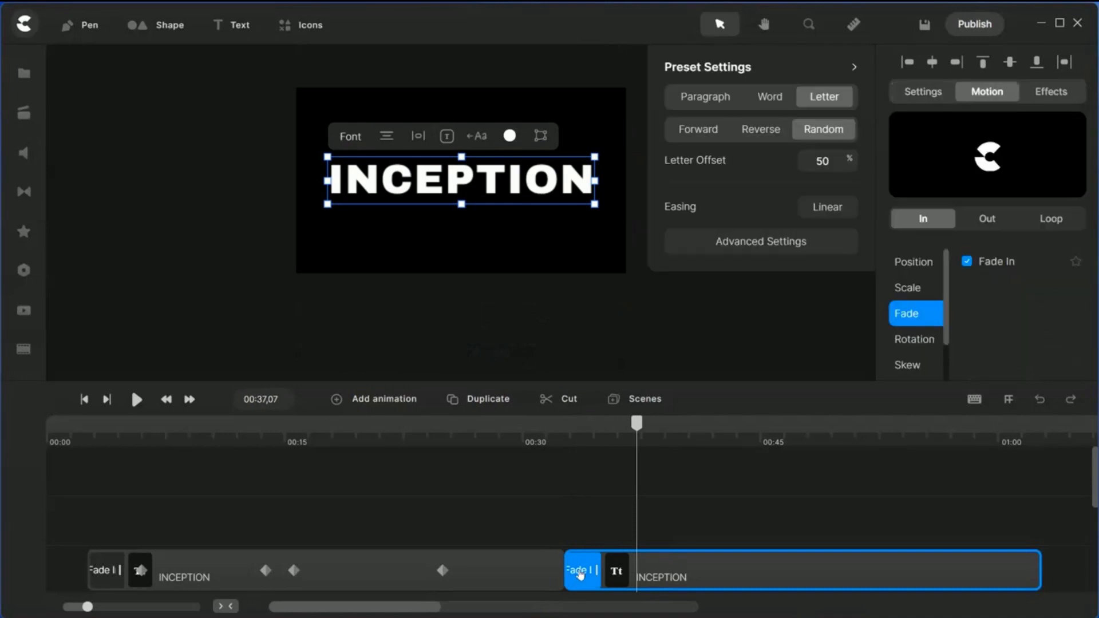
pyautogui.click(594, 570)
pyautogui.click(730, 505)
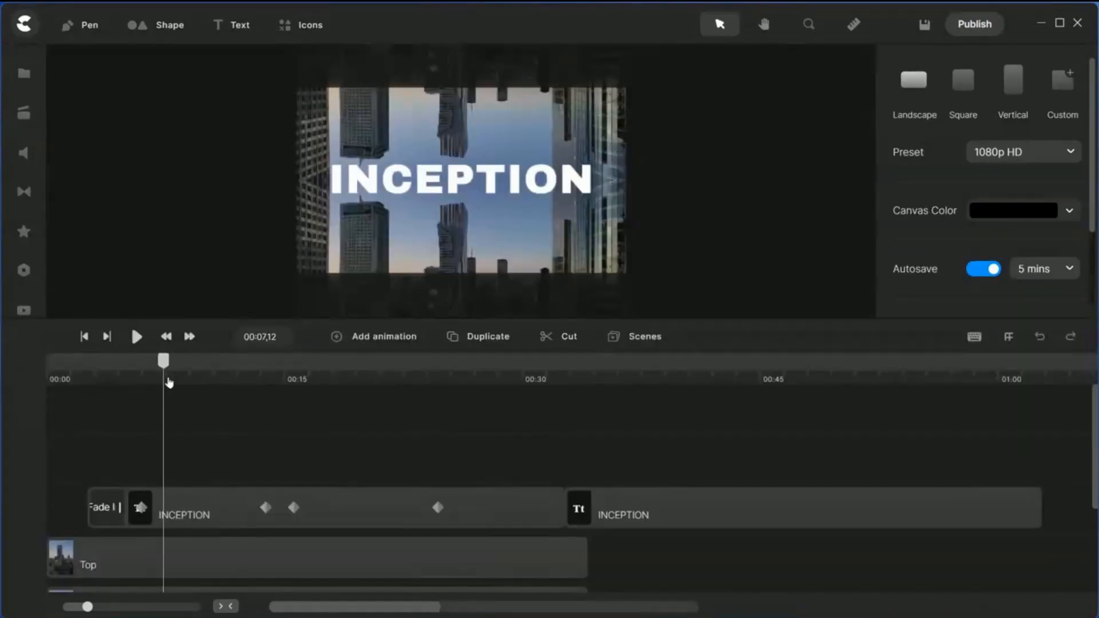
# Set the blend mode of the first INCEPTION text clip to Difference
pyautogui.moveTo(166, 367)
pyautogui.mouseDown()
pyautogui.moveTo(281, 367)
pyautogui.moveTo(174, 382)
pyautogui.moveTo(164, 369)
pyautogui.mouseUp()
pyautogui.click(486, 518)
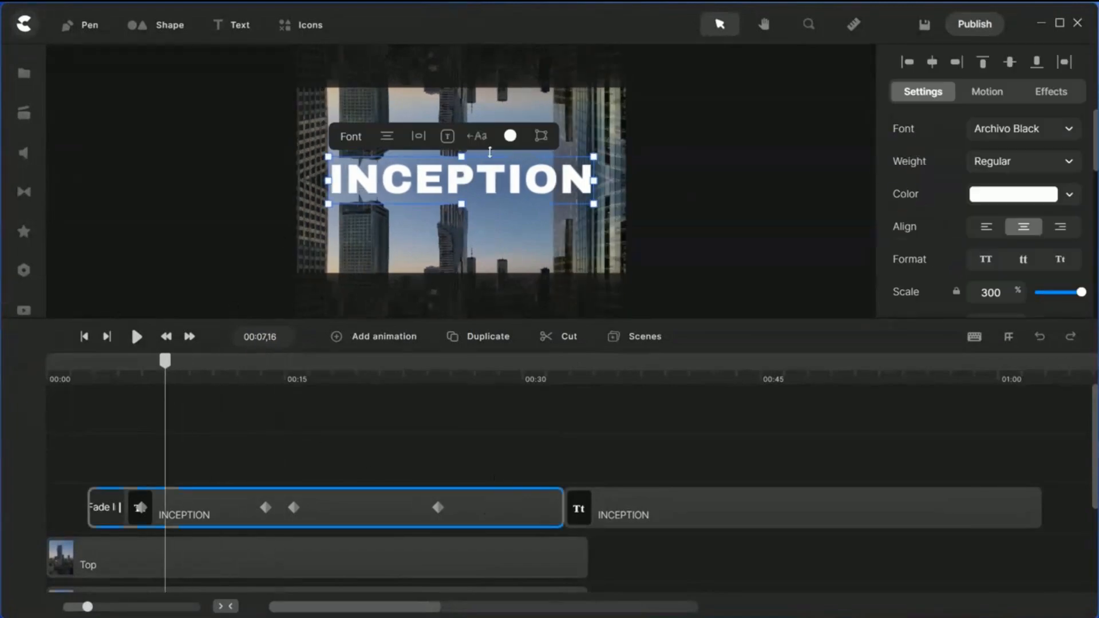
pyautogui.scroll(-5, 923, 293)
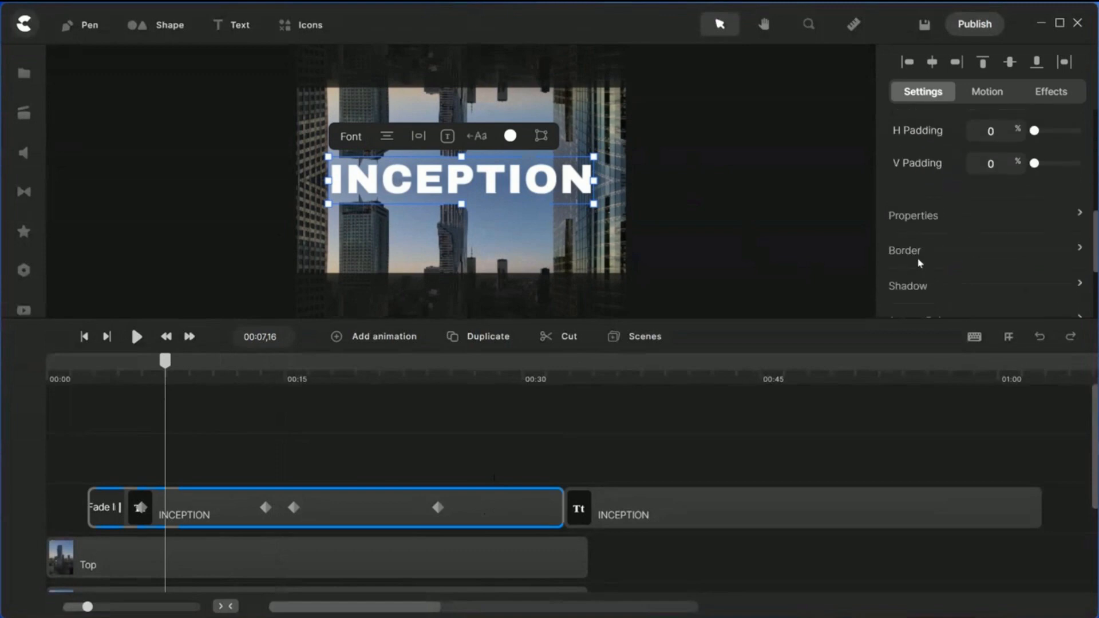
pyautogui.scroll(-2, 917, 241)
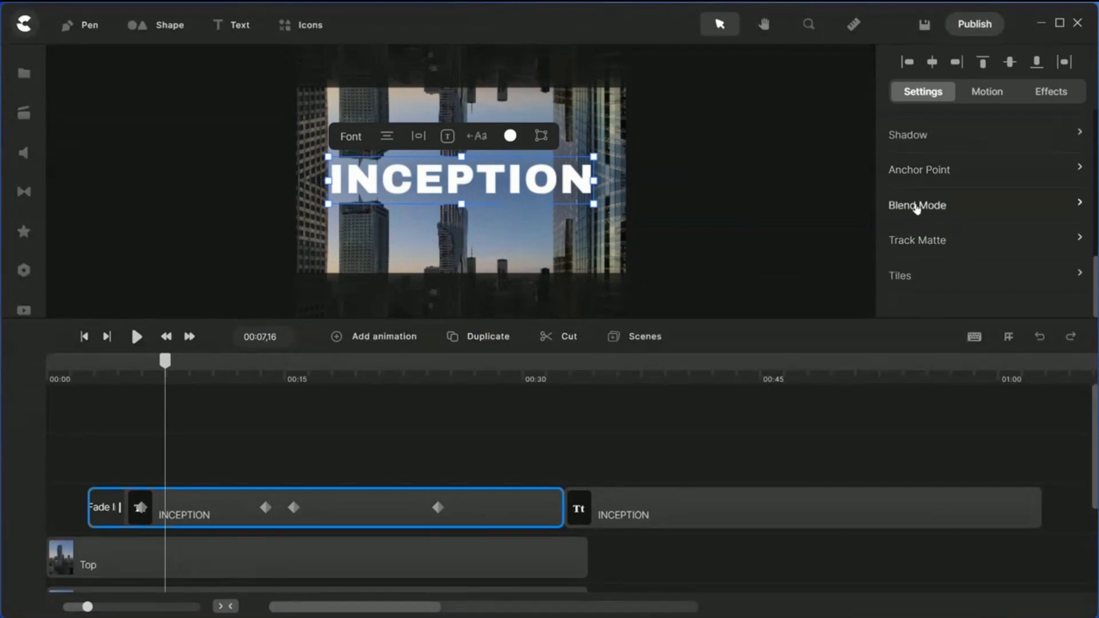
pyautogui.click(917, 206)
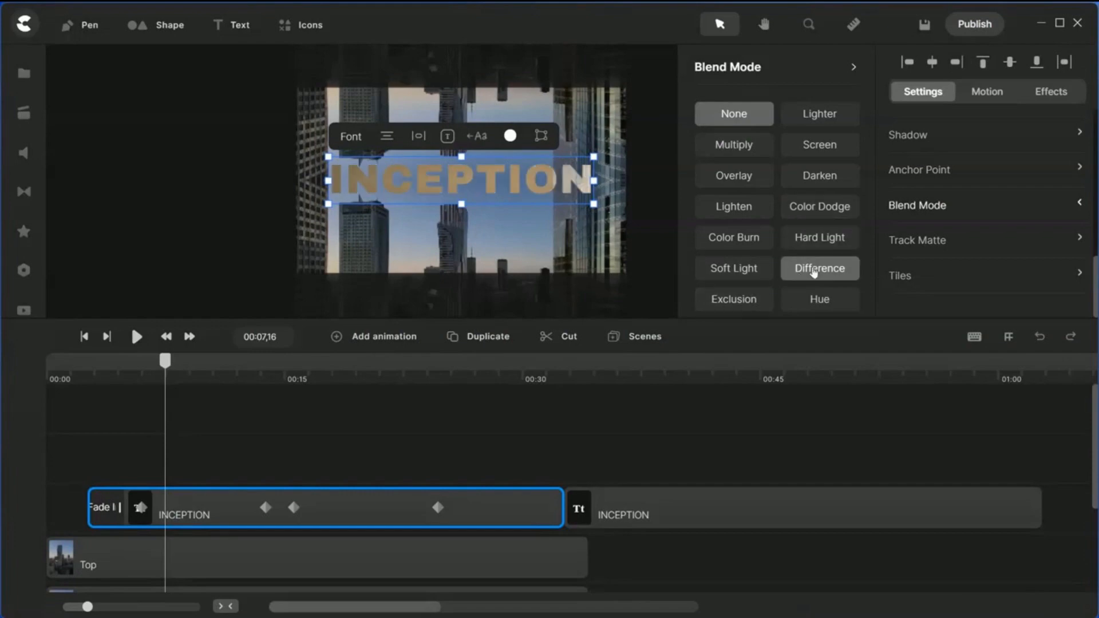
pyautogui.click(814, 271)
# Move the last text-spacing keyframe of the first INCEPTION clip to about 00:28,15
pyautogui.moveTo(165, 361); pyautogui.dragTo(405, 481)
pyautogui.click(545, 336)
pyautogui.click(432, 508)
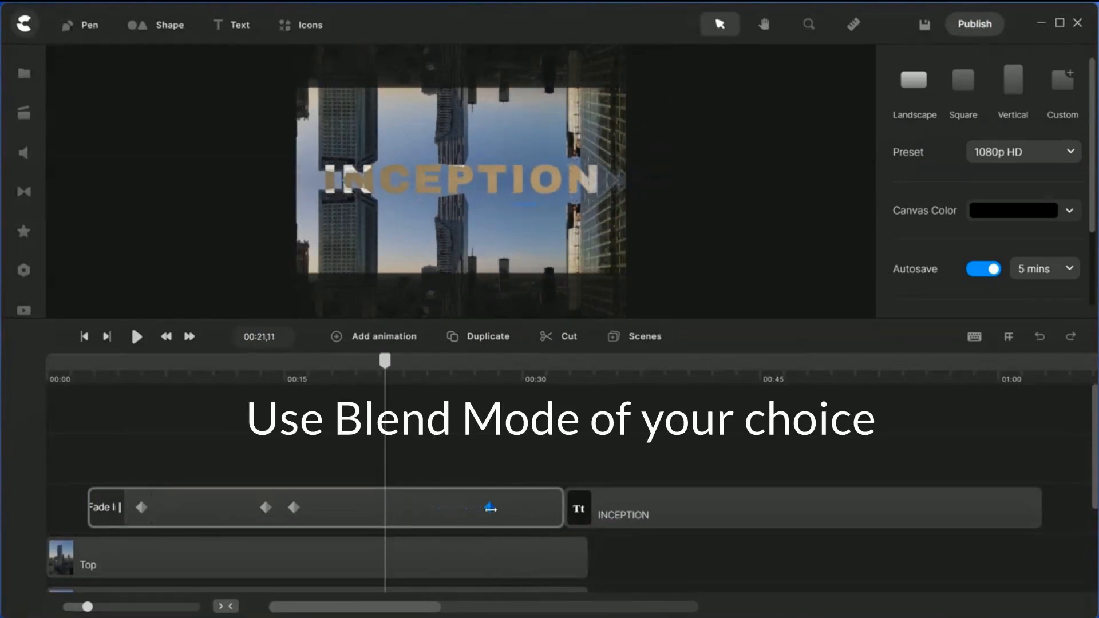
pyautogui.click(498, 509)
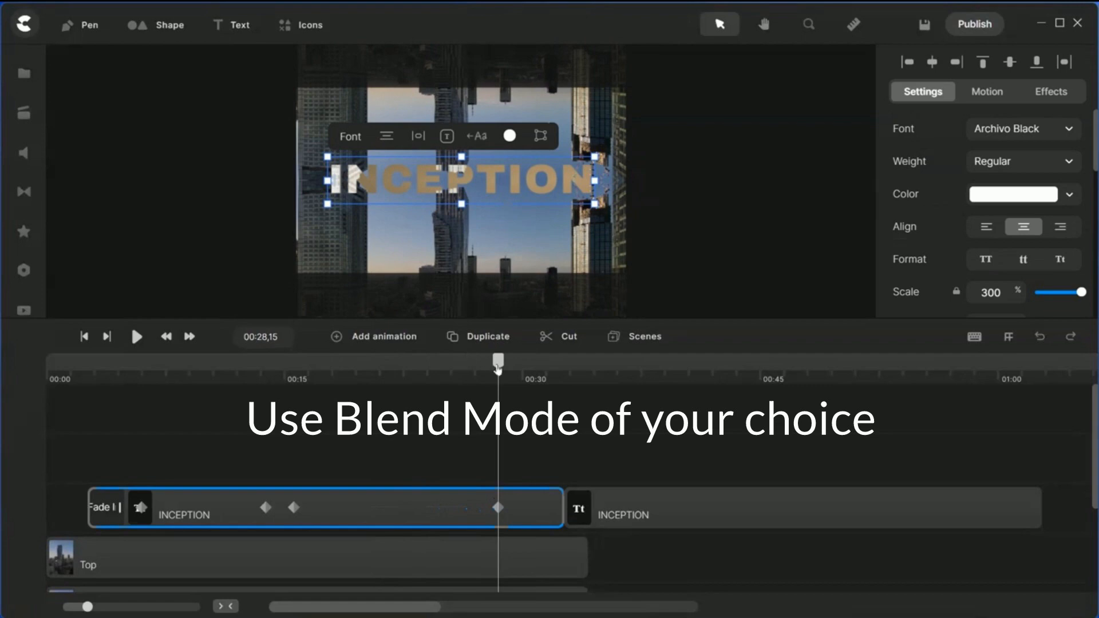
pyautogui.moveTo(498, 362); pyautogui.dragTo(519, 390)
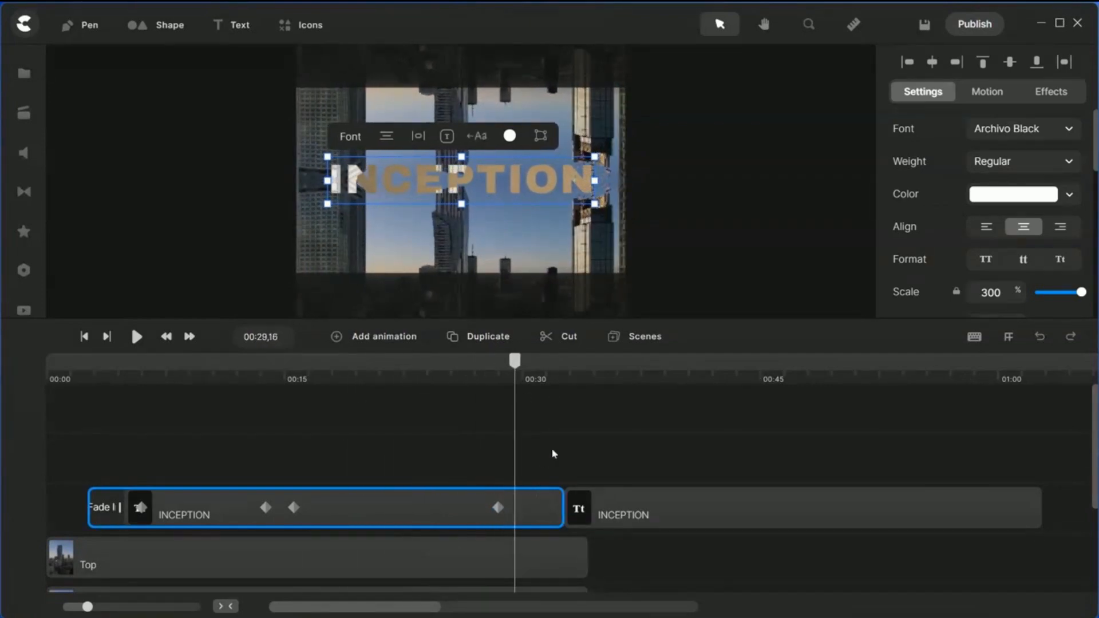
# Move both INCEPTION text clips up one track, keeping their timing, to free a track above the Top clip
pyautogui.click(537, 444)
pyautogui.click(537, 510)
pyautogui.moveTo(536, 509); pyautogui.dragTo(542, 461)
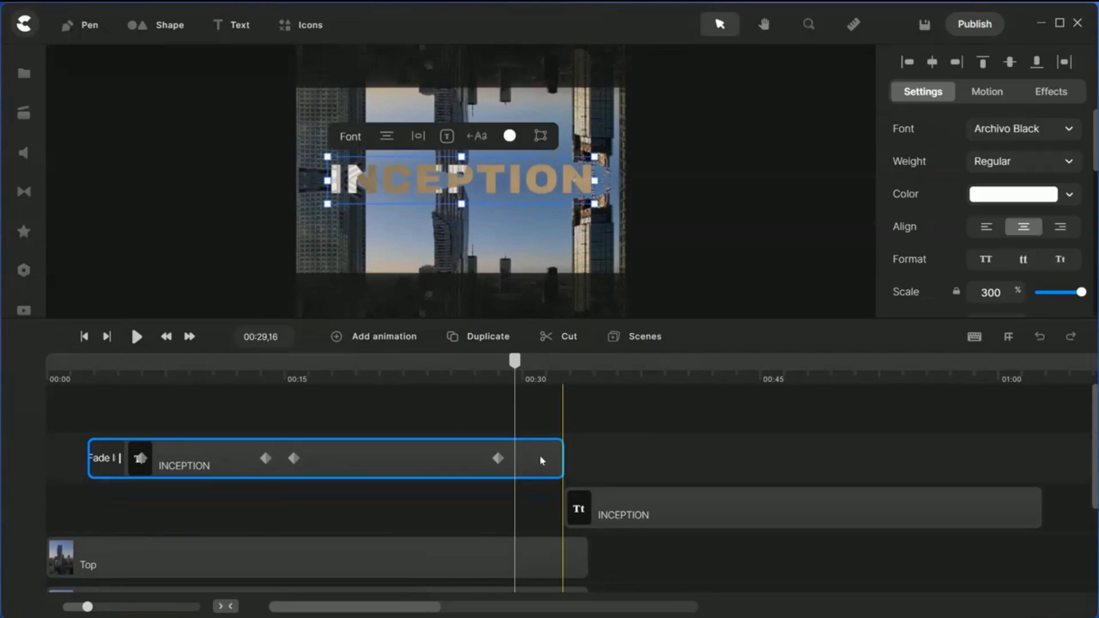
pyautogui.moveTo(724, 510); pyautogui.dragTo(730, 457)
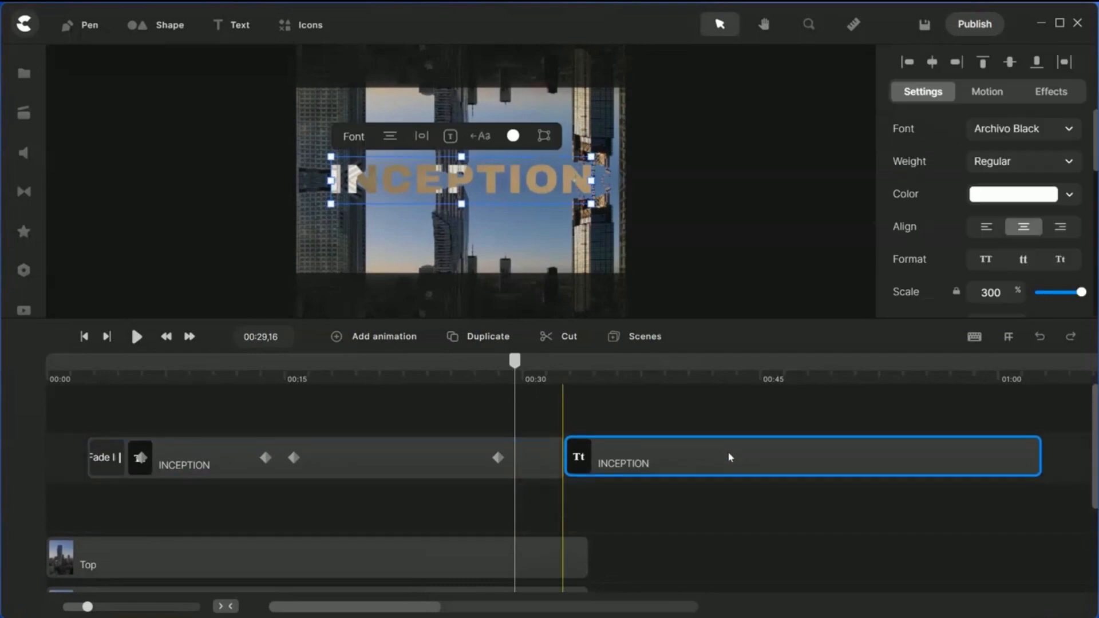
pyautogui.click(582, 518)
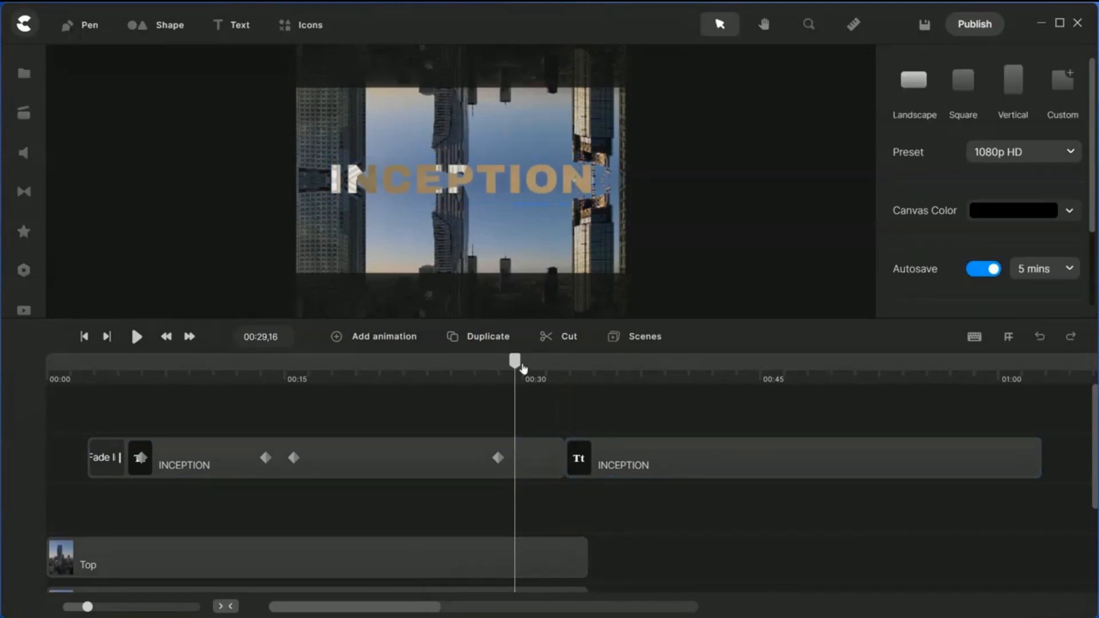
# Add the ec93ff15 city image from the project media at 00:32,03 and fit it to the full canvas
pyautogui.moveTo(516, 362); pyautogui.dragTo(554, 404)
pyautogui.click(571, 547)
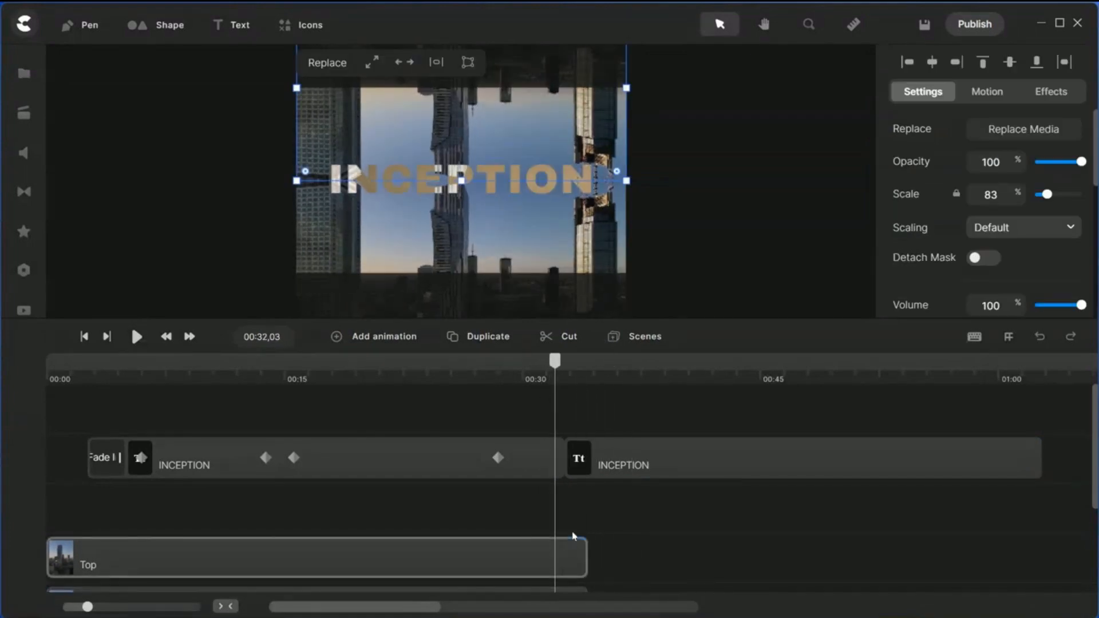
pyautogui.click(24, 72)
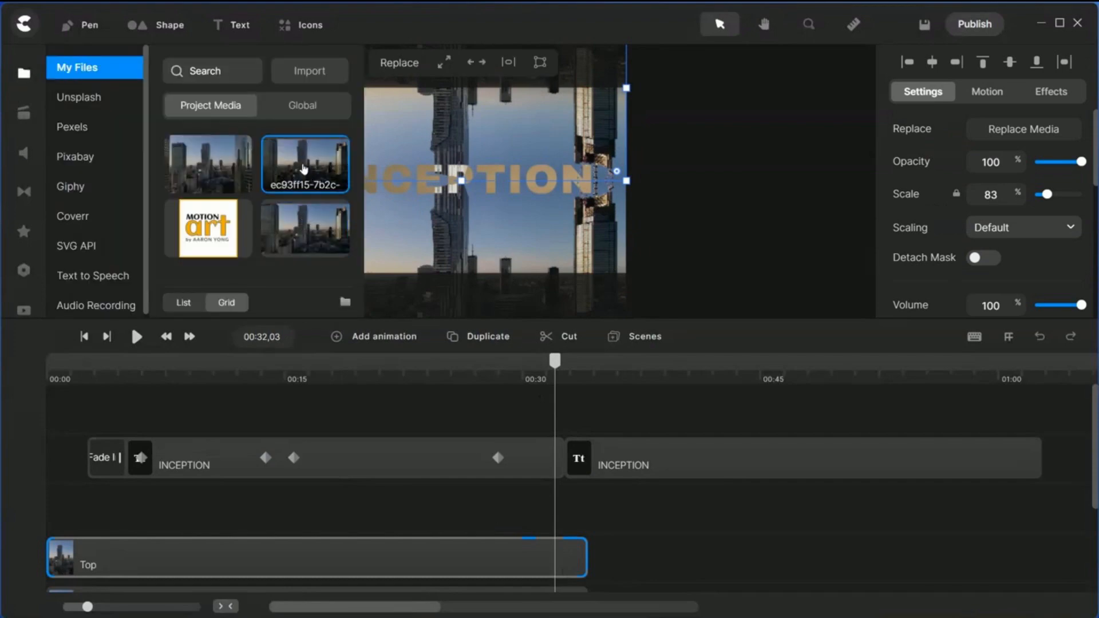
pyautogui.moveTo(303, 167); pyautogui.dragTo(495, 177)
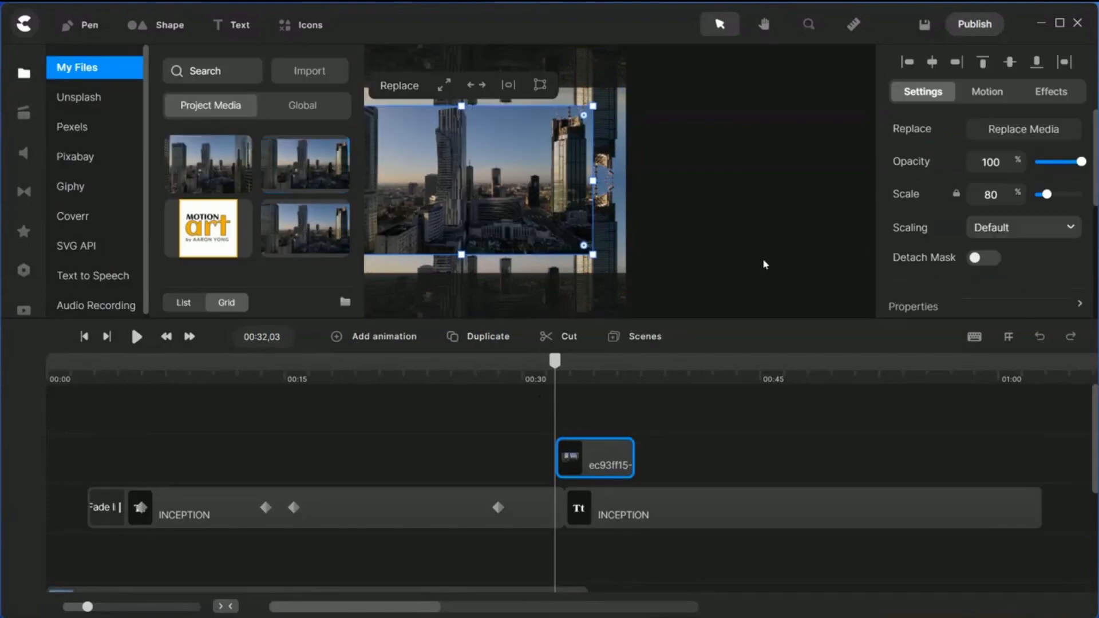
pyautogui.click(702, 212)
pyautogui.click(482, 173)
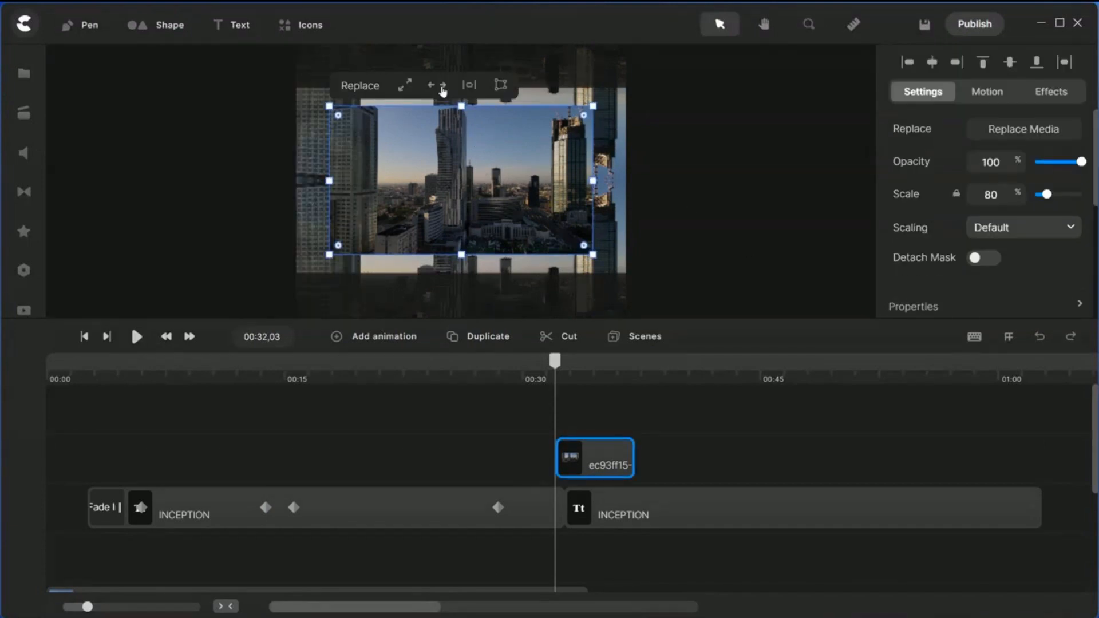
pyautogui.click(405, 85)
pyautogui.click(748, 175)
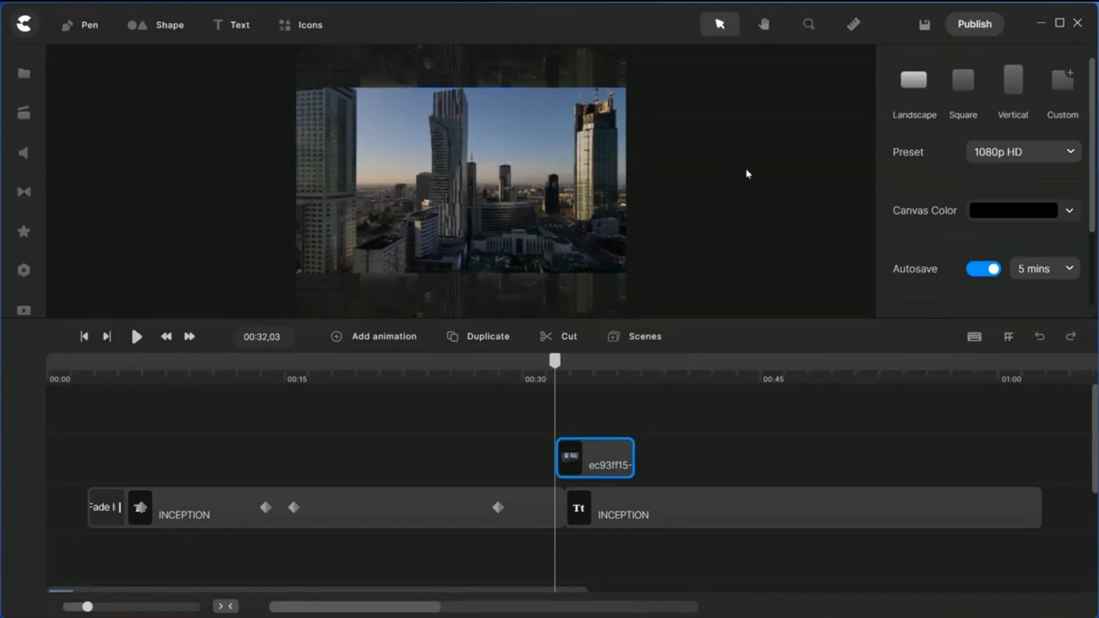
# Place the city image on the track beneath the second INCEPTION clip and match its start and end to that text clip
pyautogui.moveTo(606, 458); pyautogui.dragTo(1046, 475)
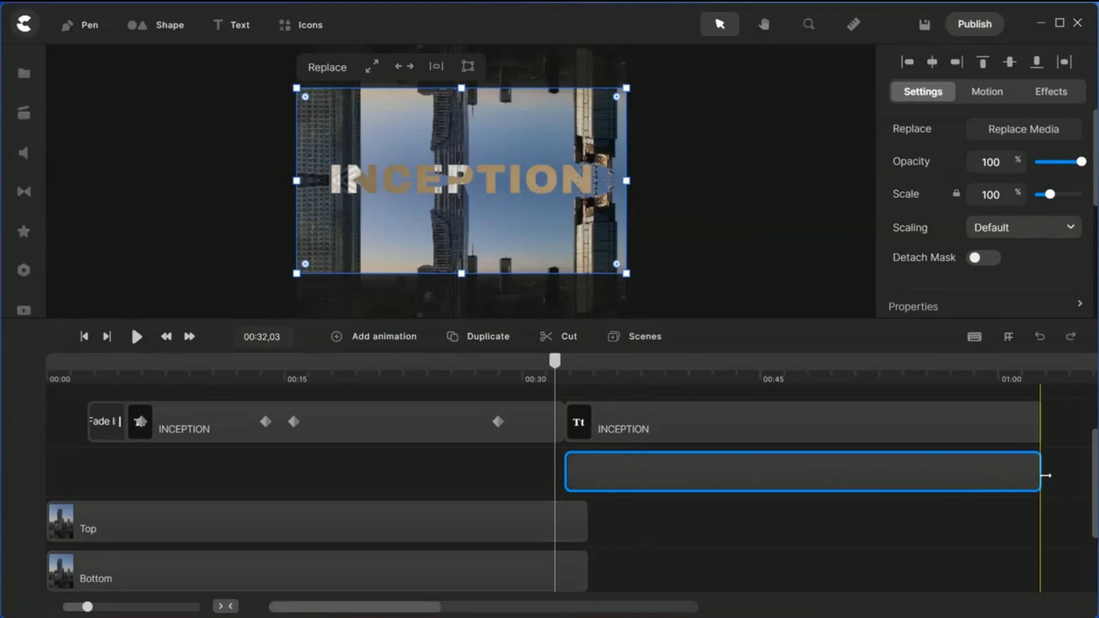
pyautogui.moveTo(1044, 476); pyautogui.dragTo(1041, 476)
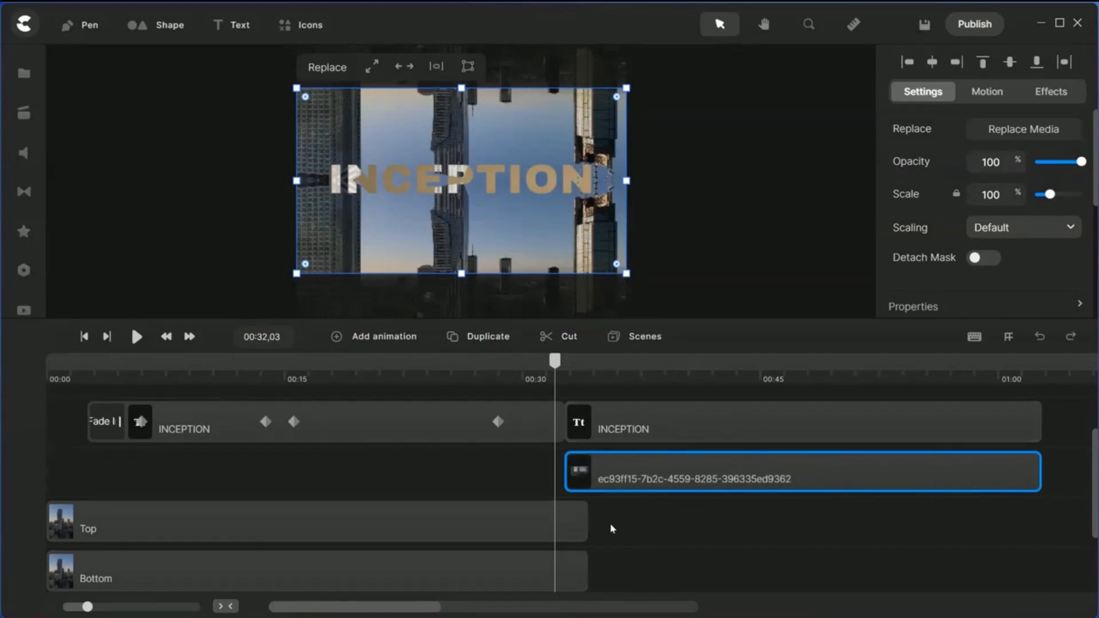
pyautogui.scroll(-2, 625, 555)
pyautogui.scroll(2, 620, 503)
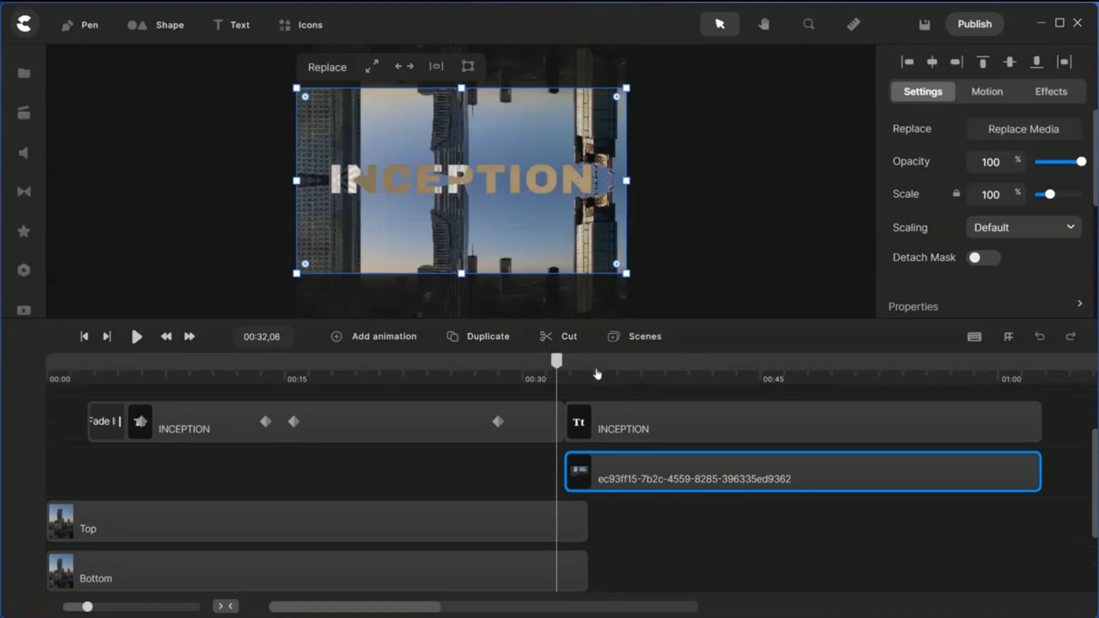
# Duplicate the city image clip so that two copies lie stacked beneath the second INCEPTION text
pyautogui.click(597, 373)
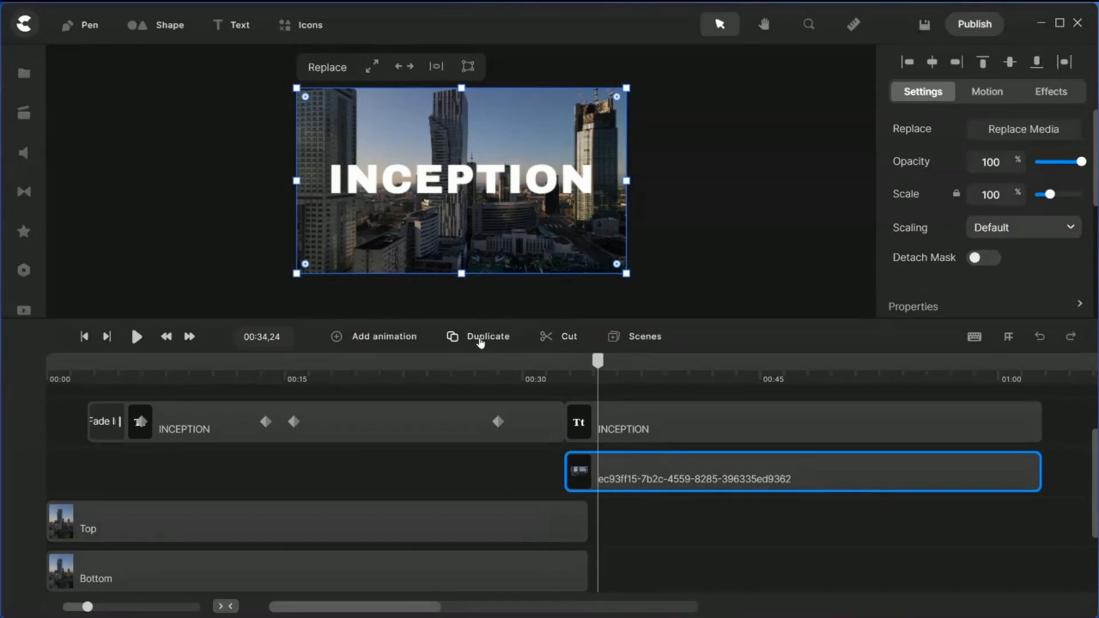
pyautogui.click(481, 341)
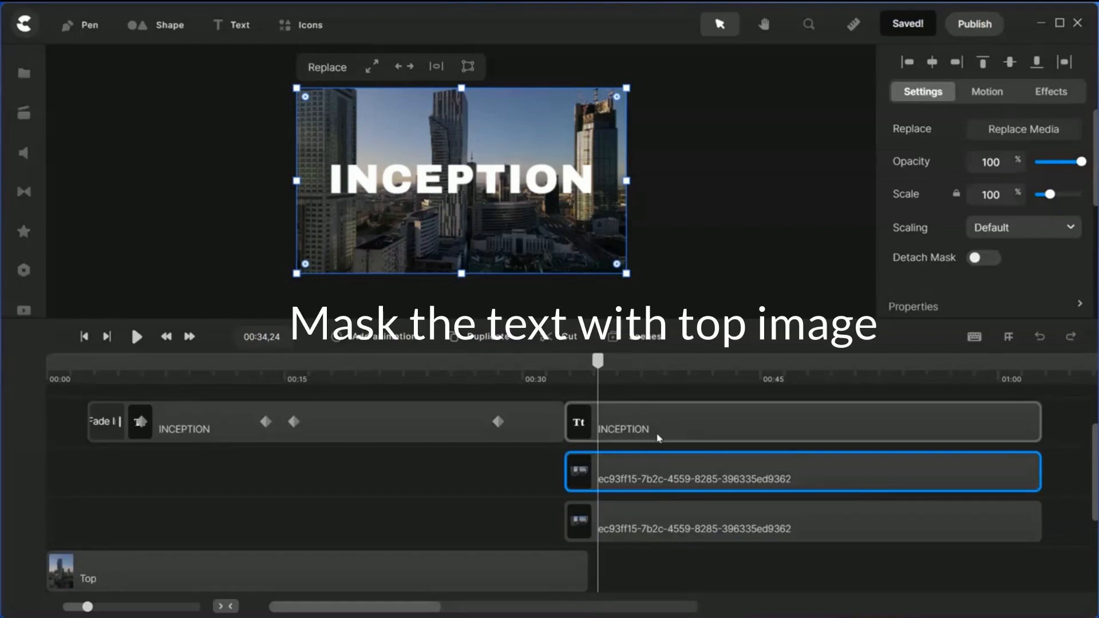
pyautogui.click(646, 512)
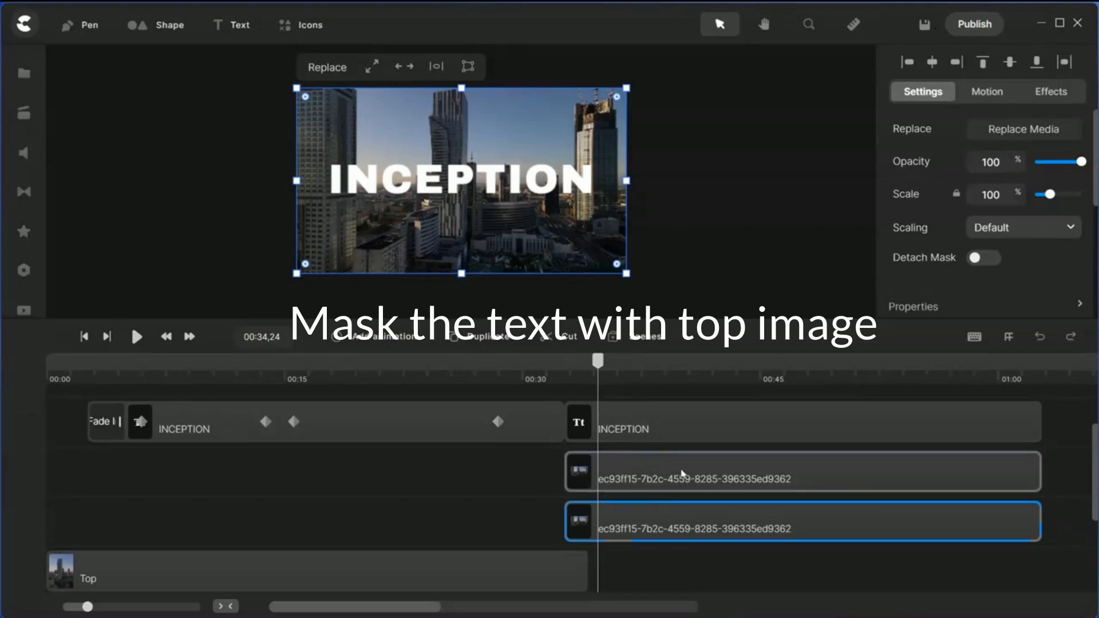
pyautogui.click(540, 474)
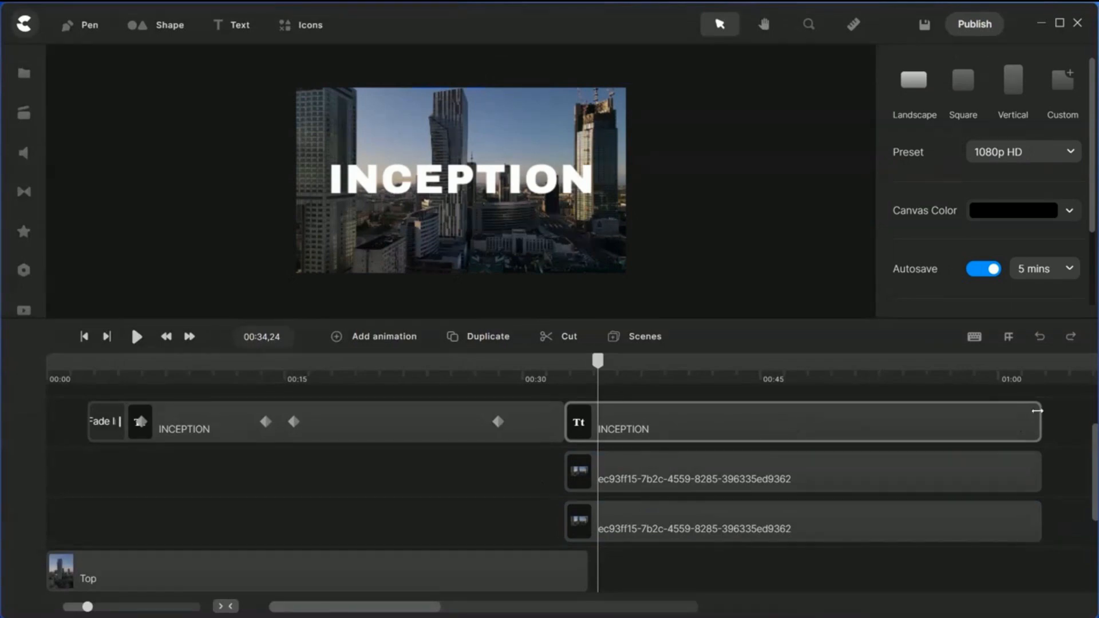
# Mask the upper city image clip with the second INCEPTION text and check the result around 00:35,17
pyautogui.moveTo(1069, 414); pyautogui.dragTo(957, 477)
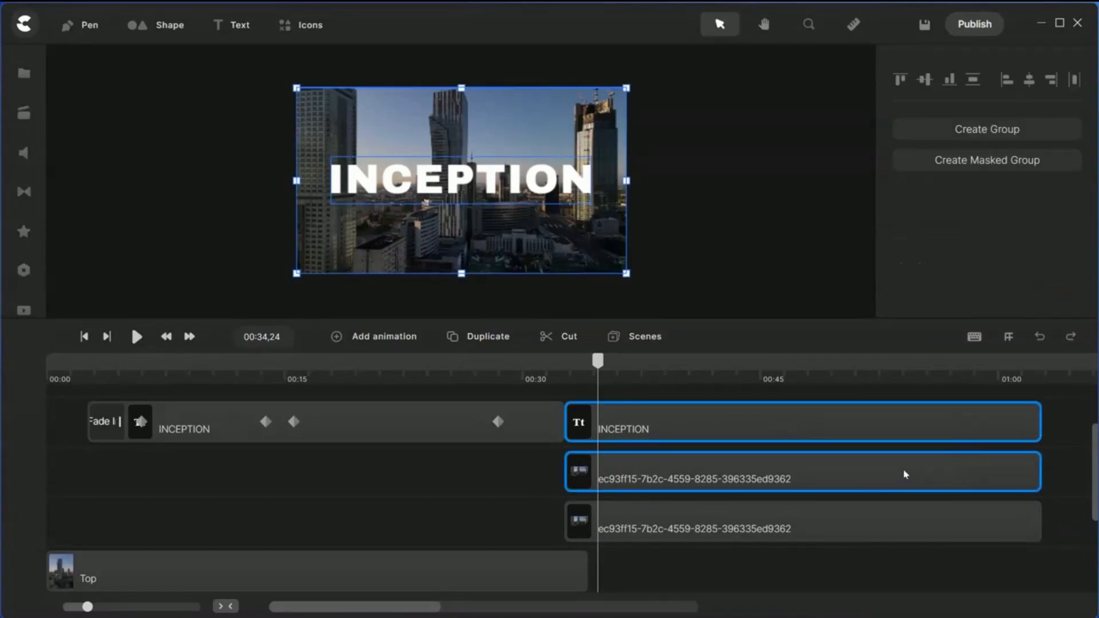
pyautogui.rightClick(906, 469)
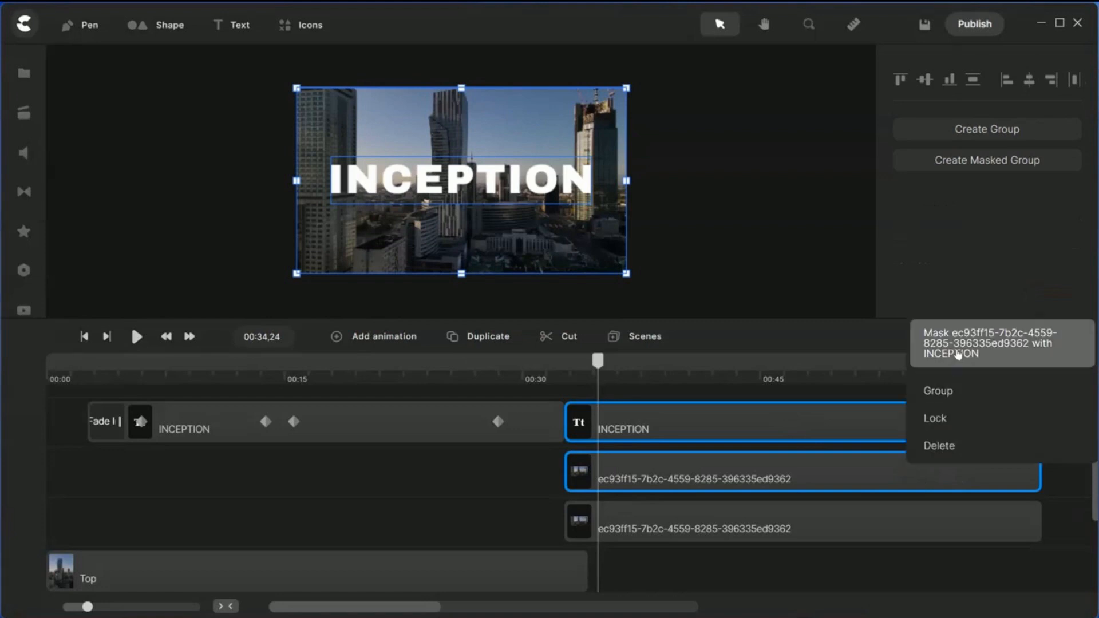
pyautogui.click(957, 350)
pyautogui.moveTo(597, 367); pyautogui.dragTo(600, 511)
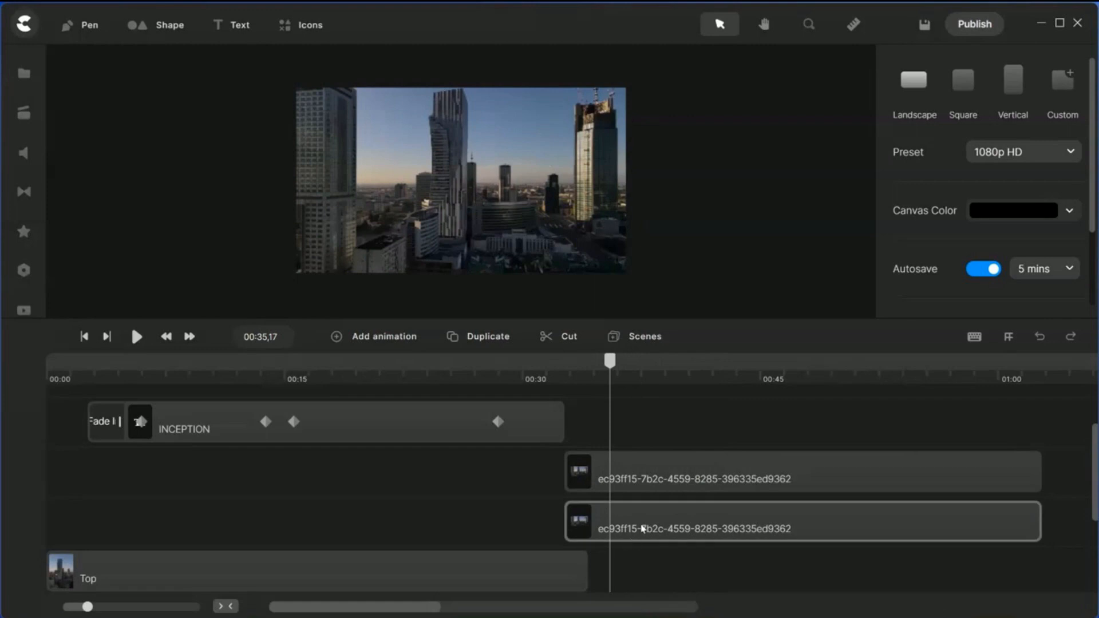
# Group the Top and Bottom city video clips into a single timeline clip
pyautogui.click(643, 527)
pyautogui.scroll(-2, 526, 518)
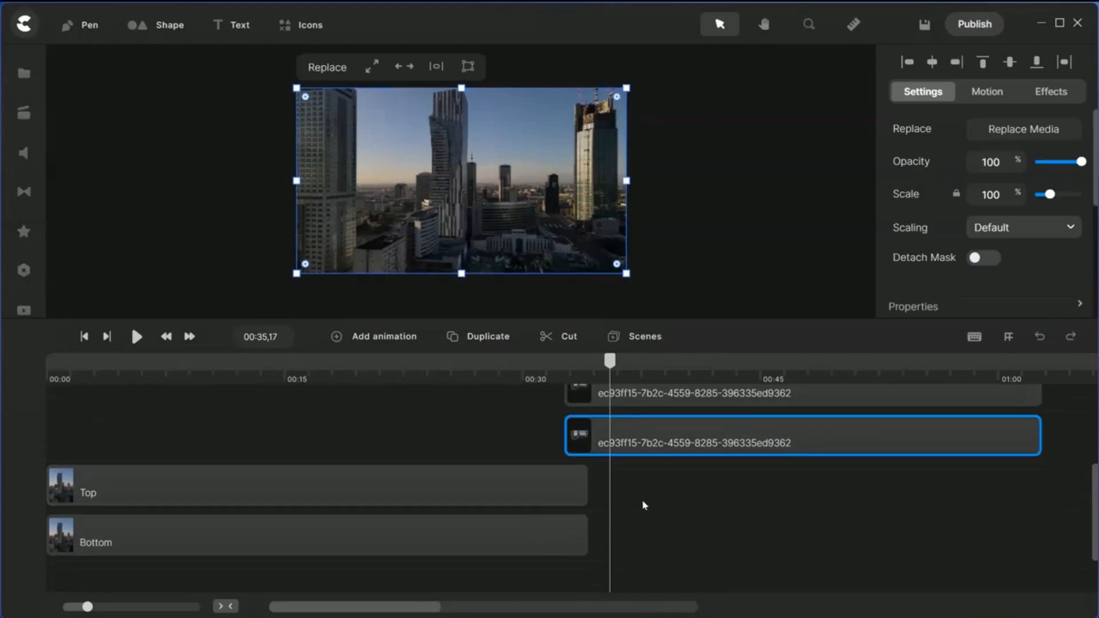
pyautogui.click(406, 511)
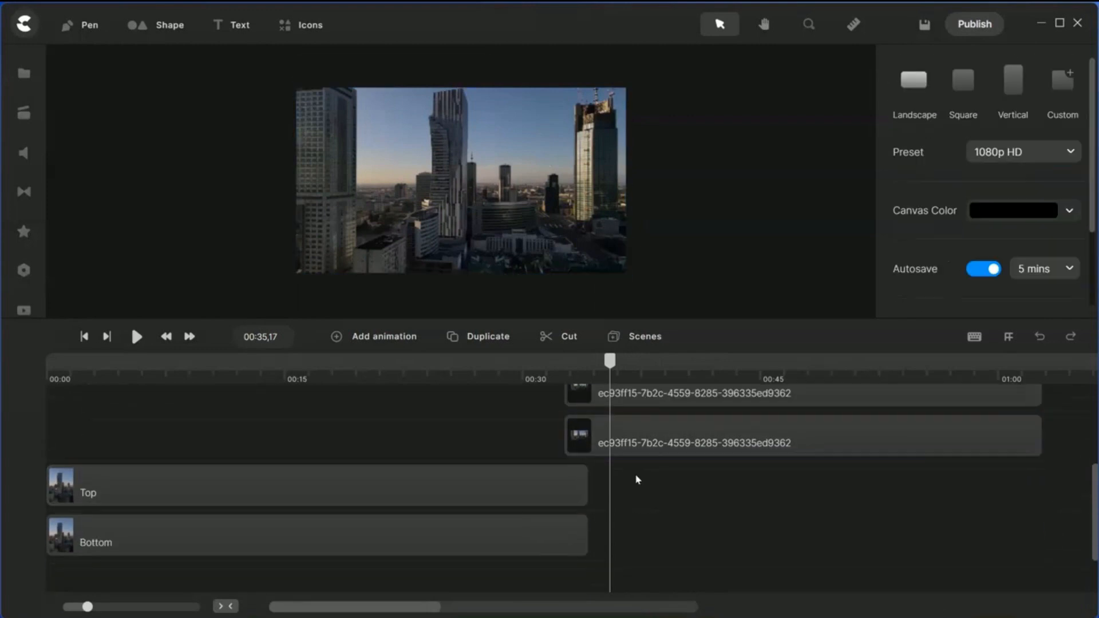
pyautogui.click(521, 499)
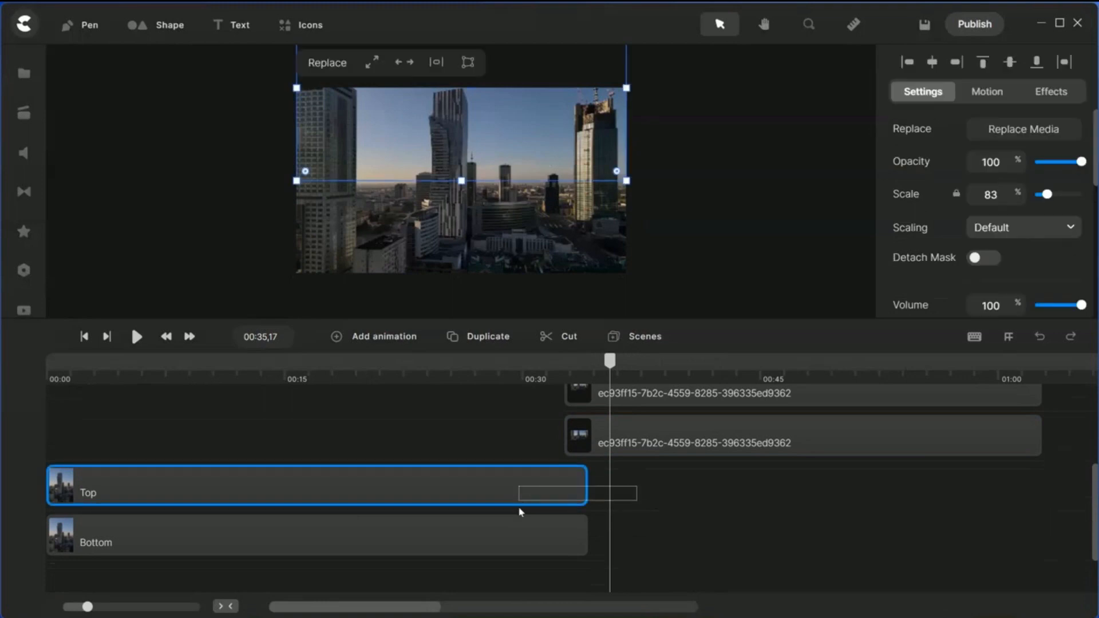
pyautogui.keyDown('shift'); pyautogui.click(512, 542); pyautogui.keyUp('shift')
pyautogui.rightClick(513, 541)
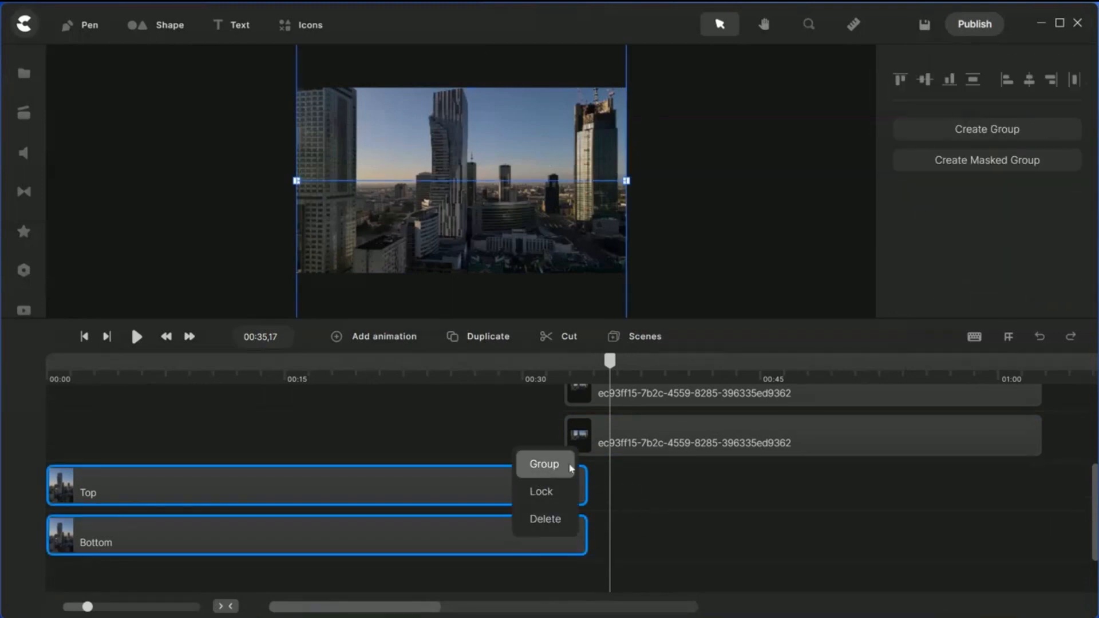
pyautogui.click(544, 462)
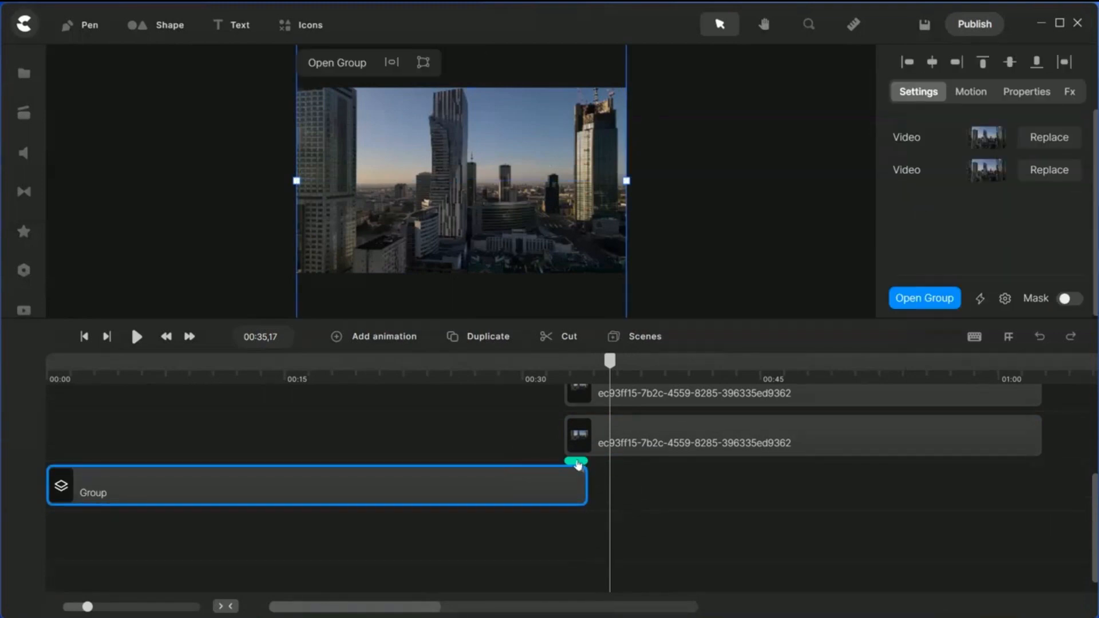
# Apply a transition from the transition library where the grouped city video overlaps the lower city image clip
pyautogui.click(576, 462)
pyautogui.scroll(-3, 251, 377)
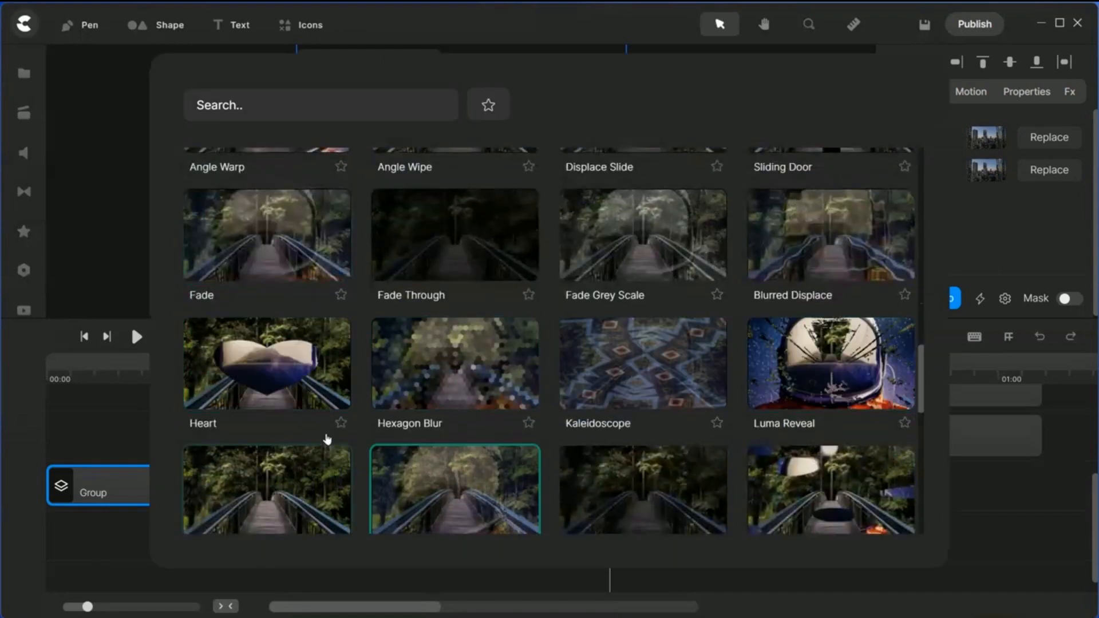
pyautogui.scroll(3, 329, 445)
pyautogui.click(252, 412)
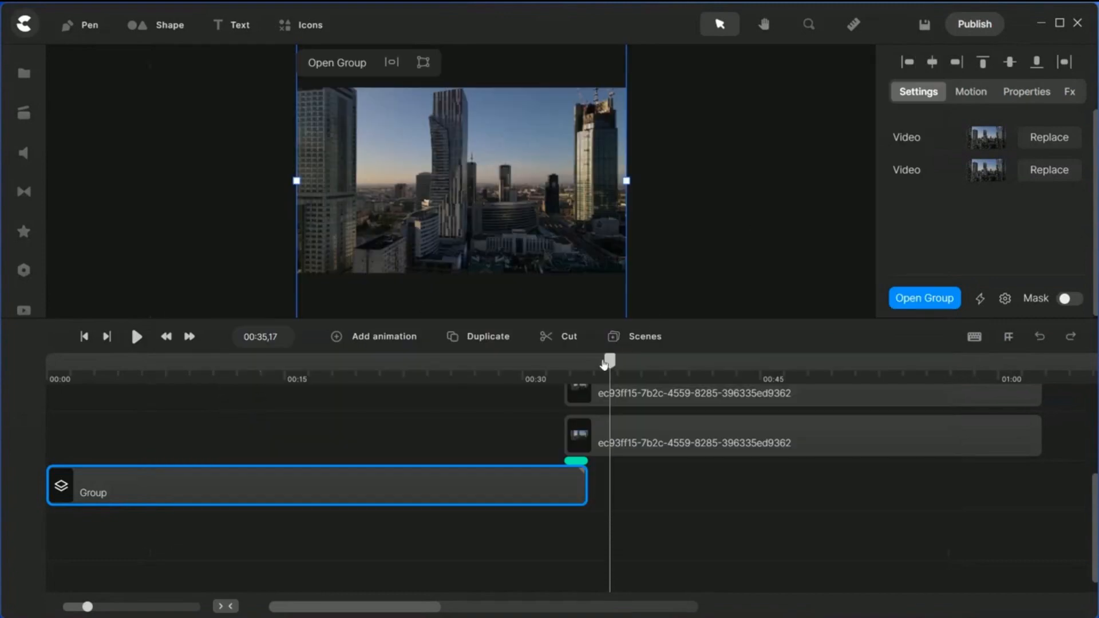
# Play back the transition from the mirrored city group to the city image, starting around 00:32,13
pyautogui.moveTo(610, 361); pyautogui.dragTo(544, 384)
pyautogui.click(189, 336)
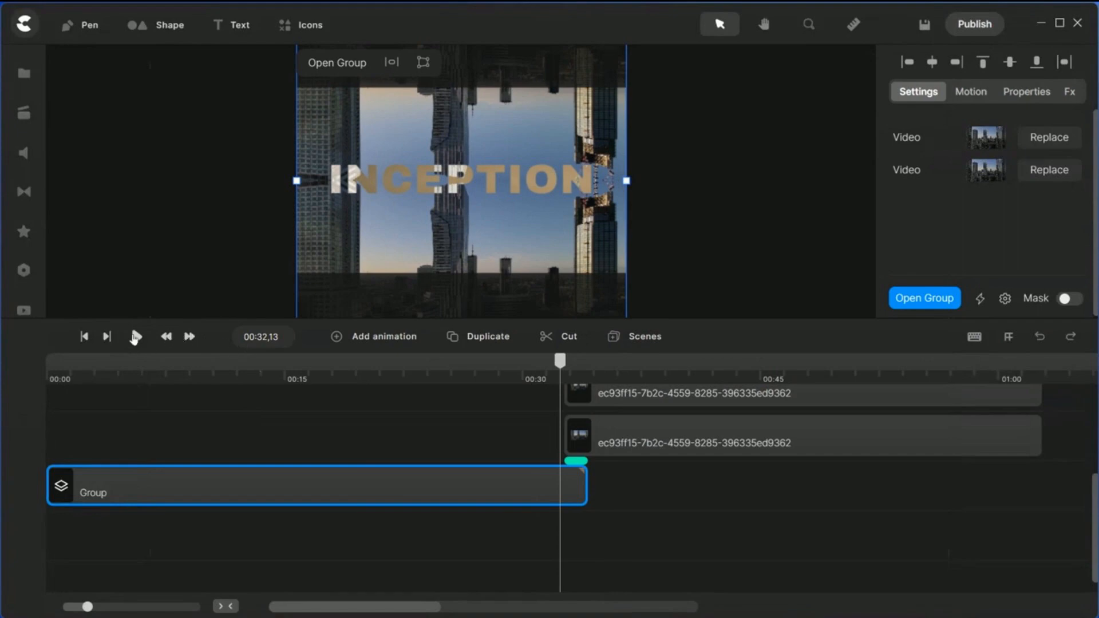
pyautogui.click(136, 336)
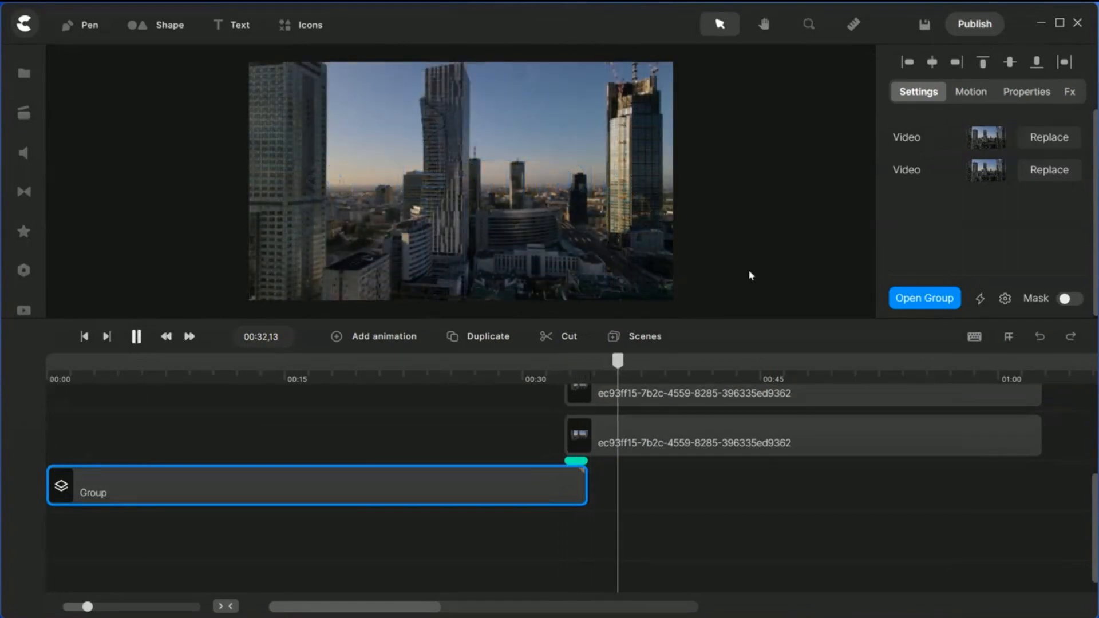
pyautogui.press('space')
pyautogui.scroll(2, 636, 395)
pyautogui.moveTo(621, 396); pyautogui.dragTo(754, 413)
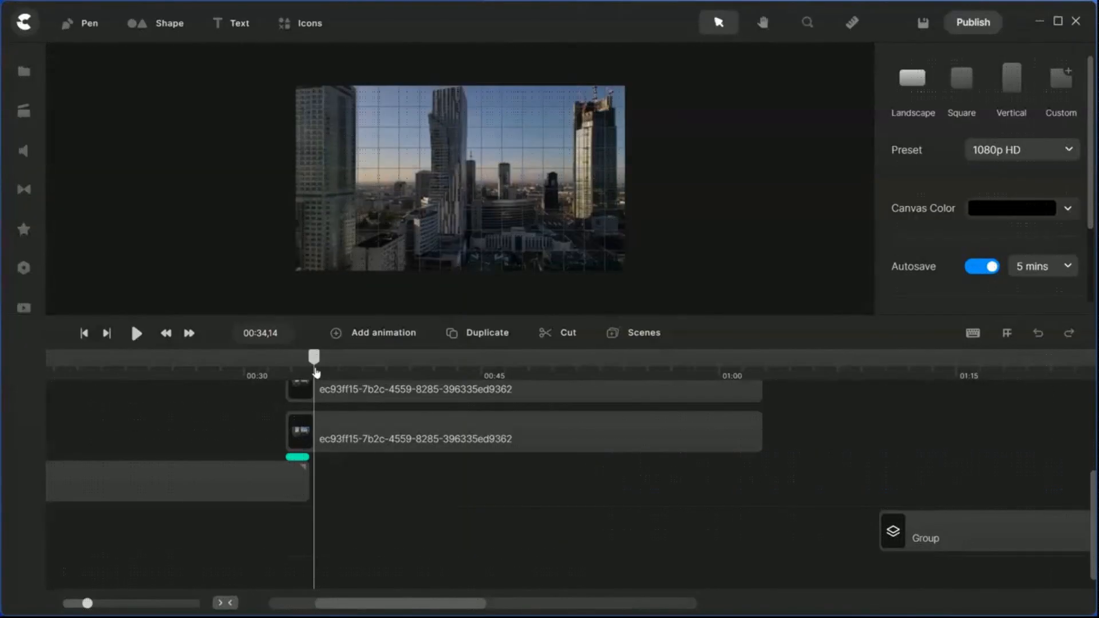
# Add a Linear animation to the lower city image clip at 00:34,19, covering Position, Scale and Distortion
pyautogui.scroll(2, 656, 440)
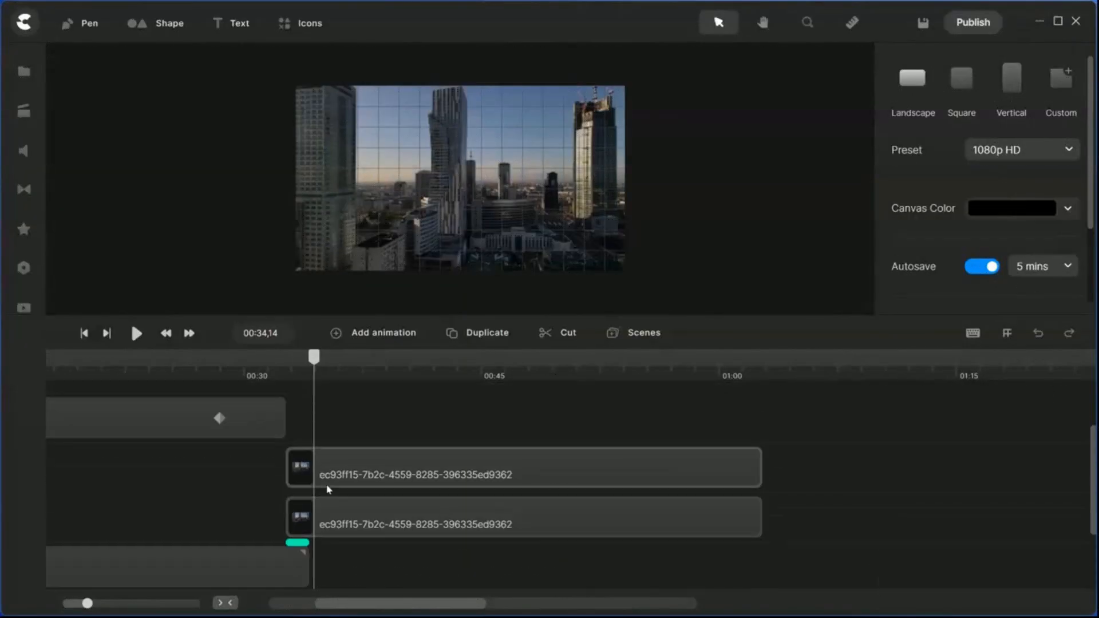
pyautogui.click(529, 523)
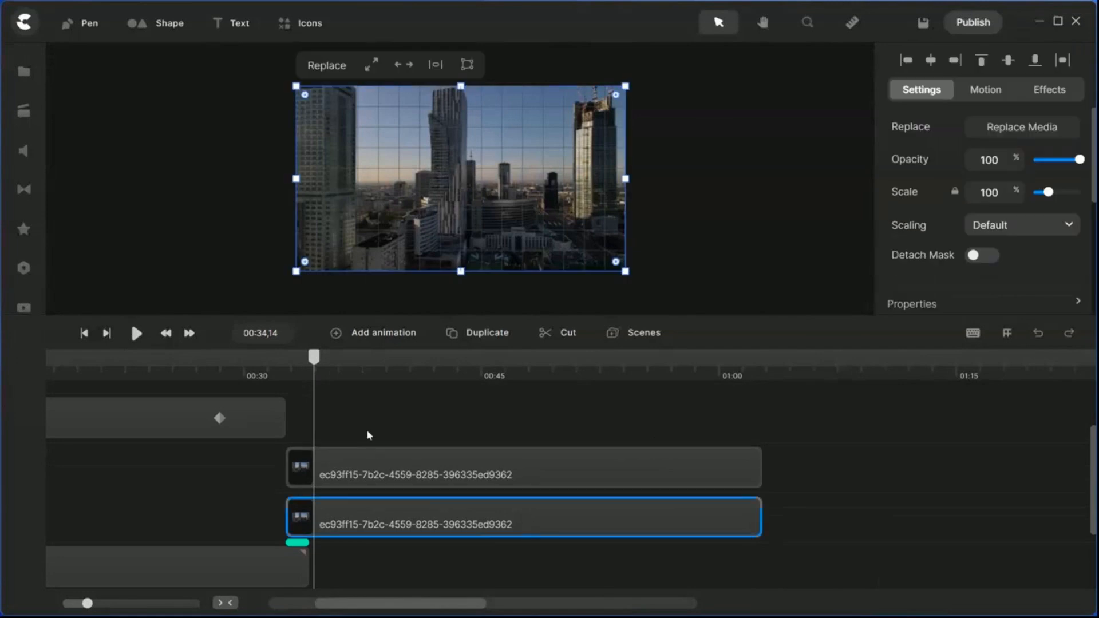
pyautogui.moveTo(313, 359); pyautogui.dragTo(308, 362)
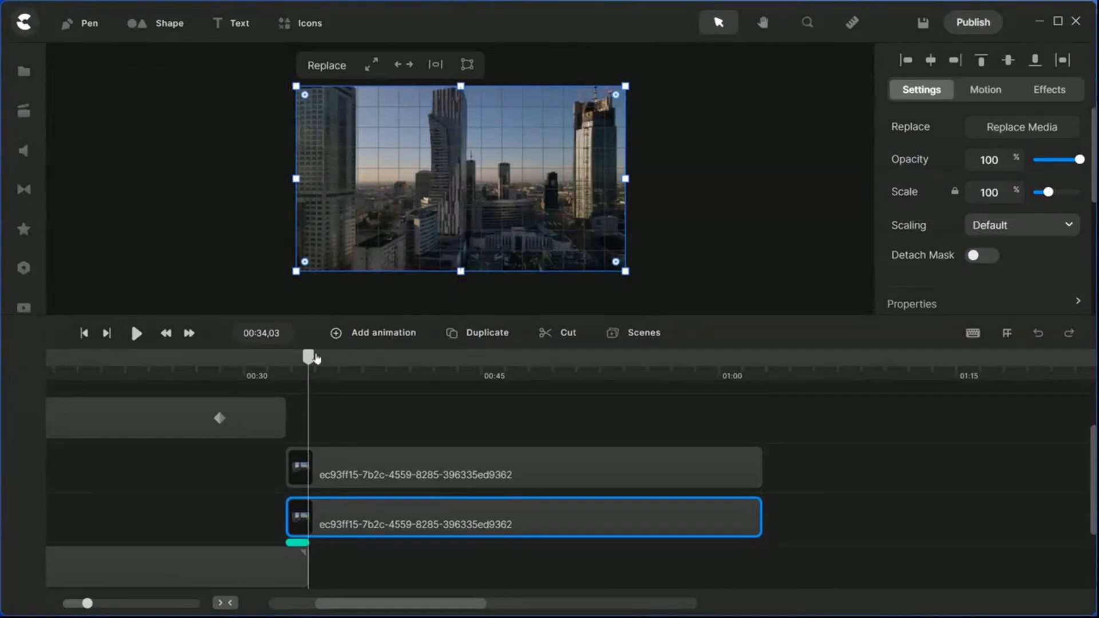
pyautogui.moveTo(310, 359); pyautogui.dragTo(317, 358)
pyautogui.click(383, 334)
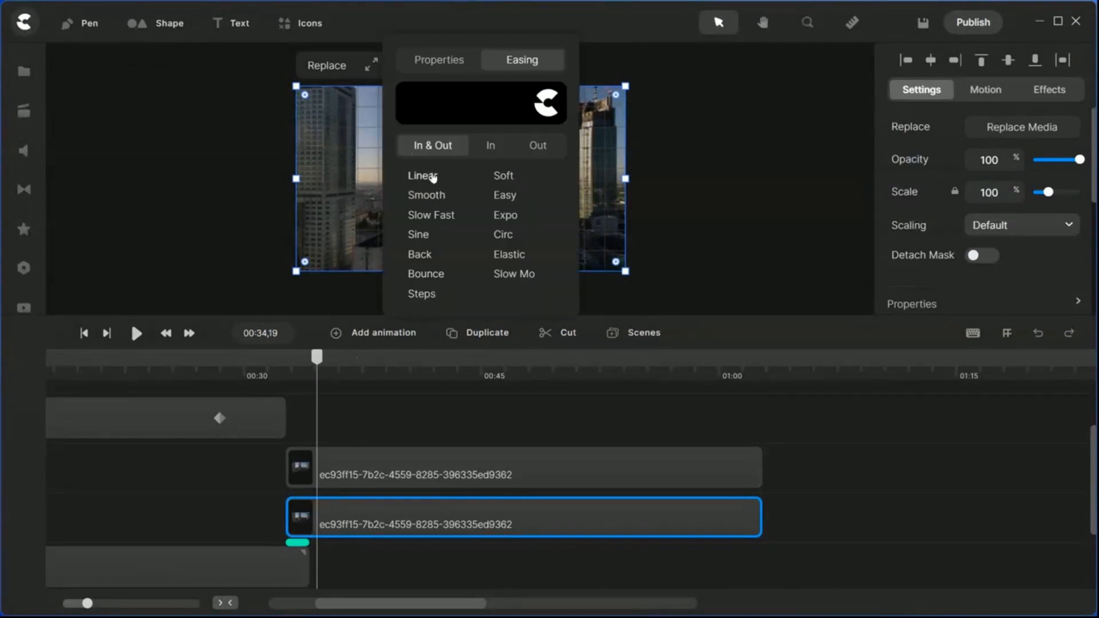
pyautogui.click(428, 179)
pyautogui.click(432, 62)
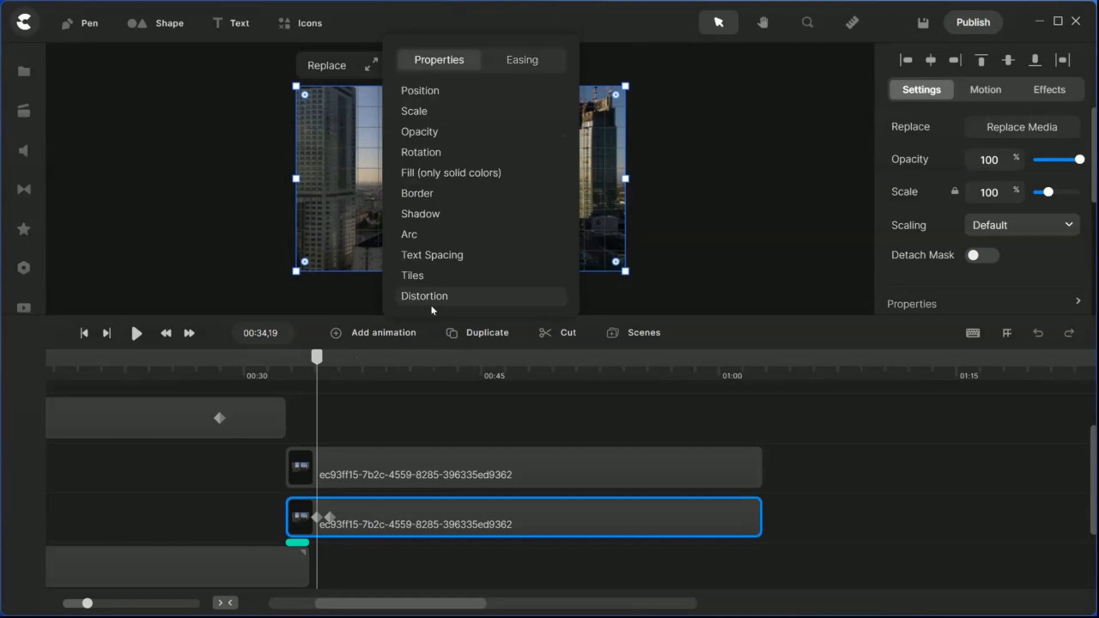
pyautogui.click(429, 301)
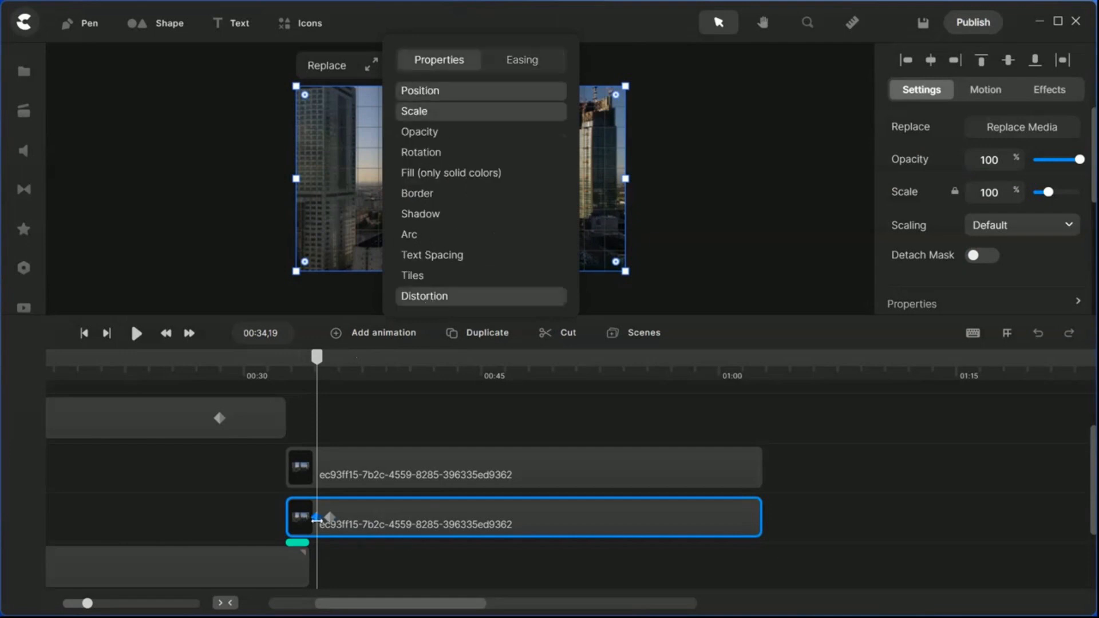
# Move the end keyframe of the lower city image clip's animation to 00:51,12
pyautogui.moveTo(331, 518); pyautogui.dragTo(489, 518)
pyautogui.click(489, 517)
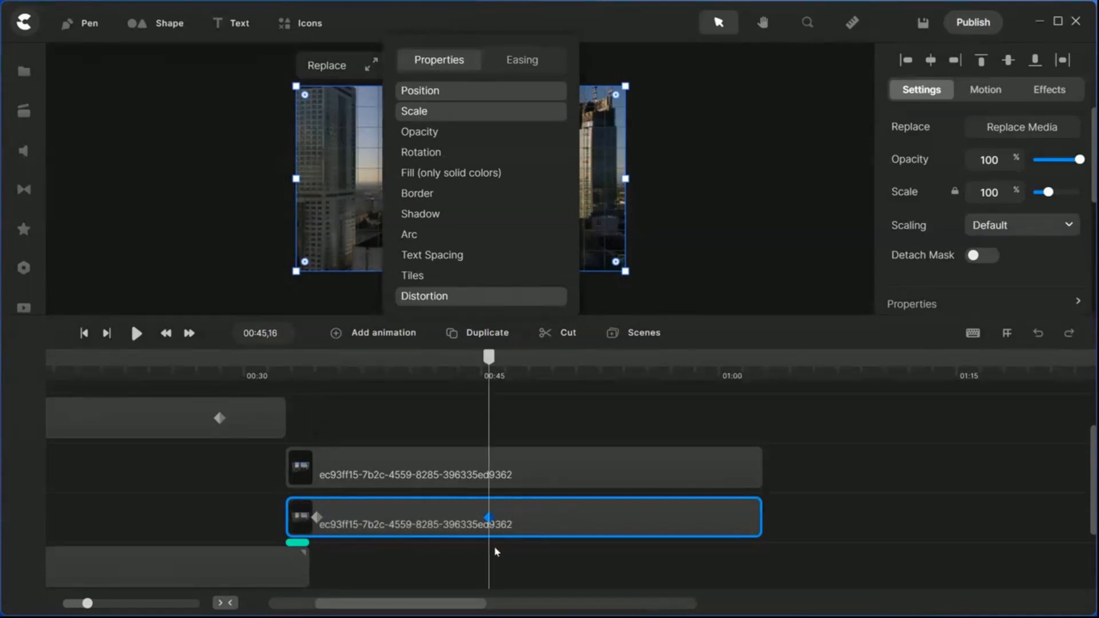
pyautogui.moveTo(490, 359); pyautogui.dragTo(583, 370)
pyautogui.moveTo(492, 513); pyautogui.dragTo(582, 510)
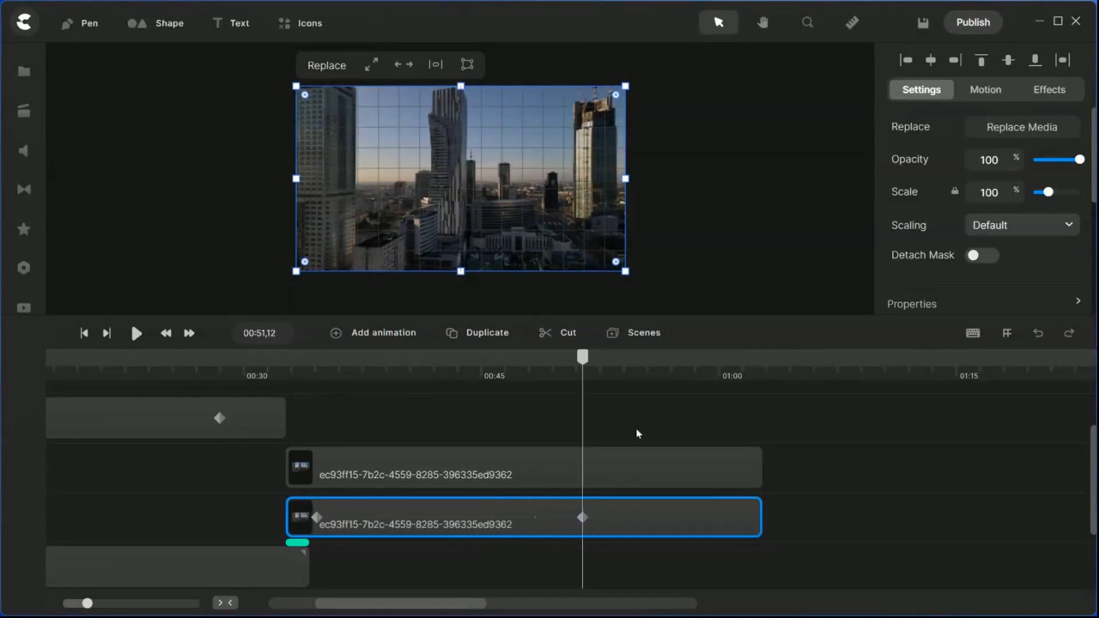
# Select the lower city image clip's end keyframe at 00:51,12 and enlarge the preview area
pyautogui.click(410, 395)
pyautogui.moveTo(582, 359); pyautogui.dragTo(601, 407)
pyautogui.click(561, 531)
pyautogui.click(584, 518)
pyautogui.moveTo(826, 314); pyautogui.dragTo(797, 376)
pyautogui.scroll(-3, 950, 309)
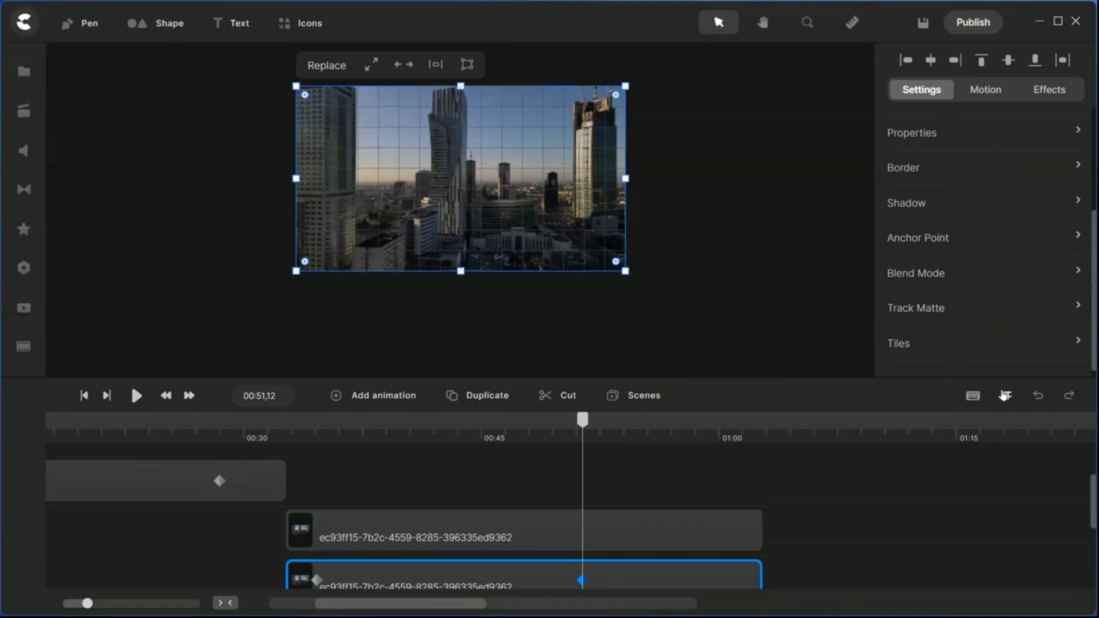
# Turn Snap to Grid off and back on in the grid settings
pyautogui.click(1007, 396)
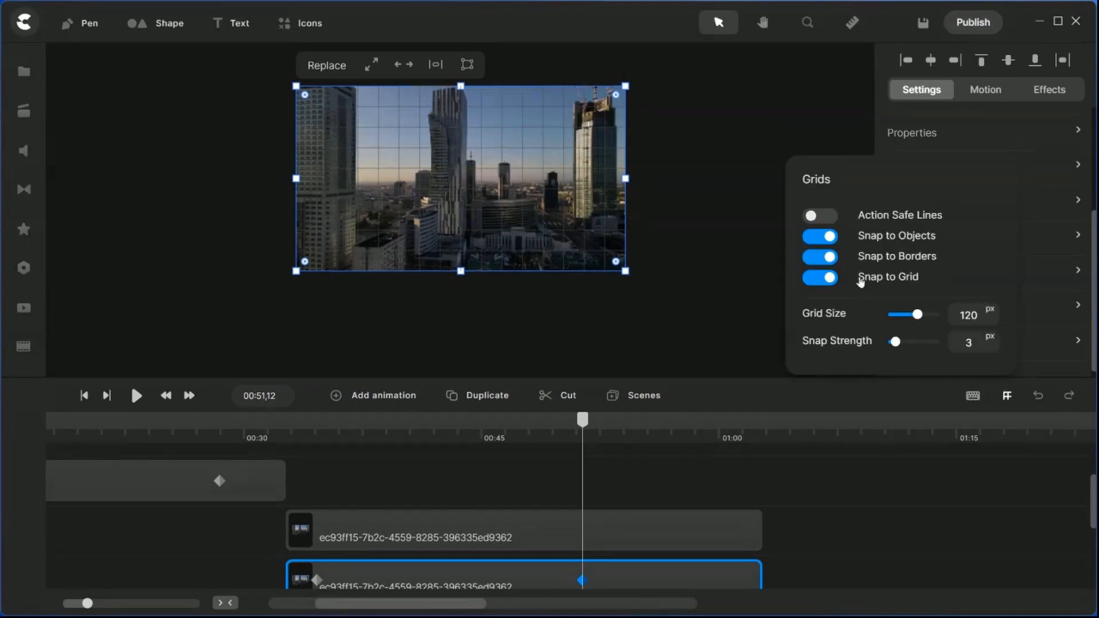
pyautogui.click(817, 278)
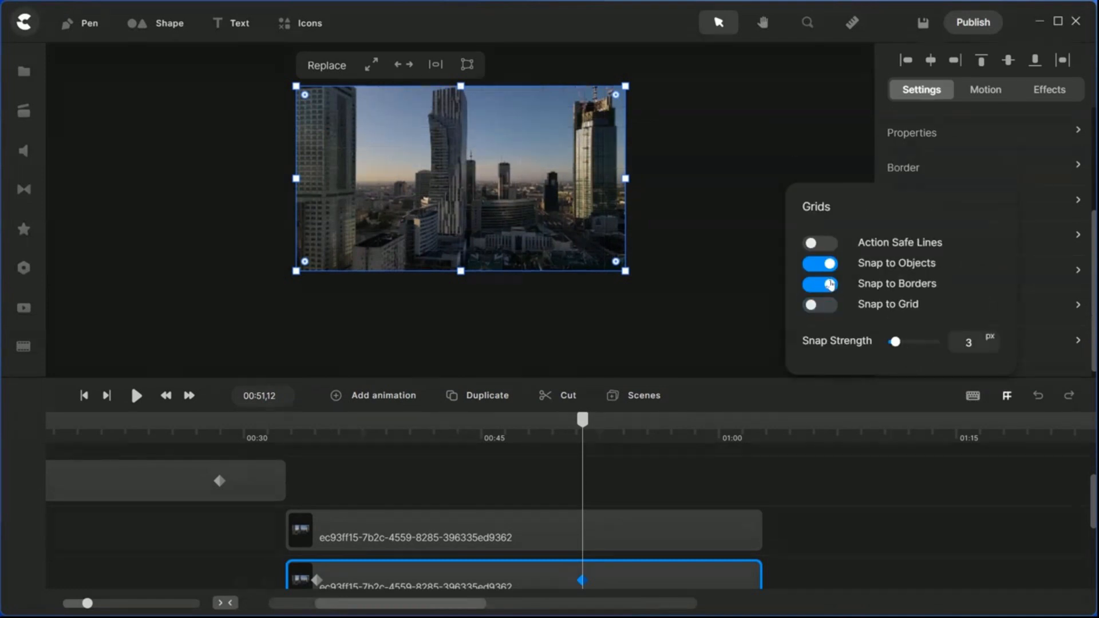
pyautogui.click(832, 309)
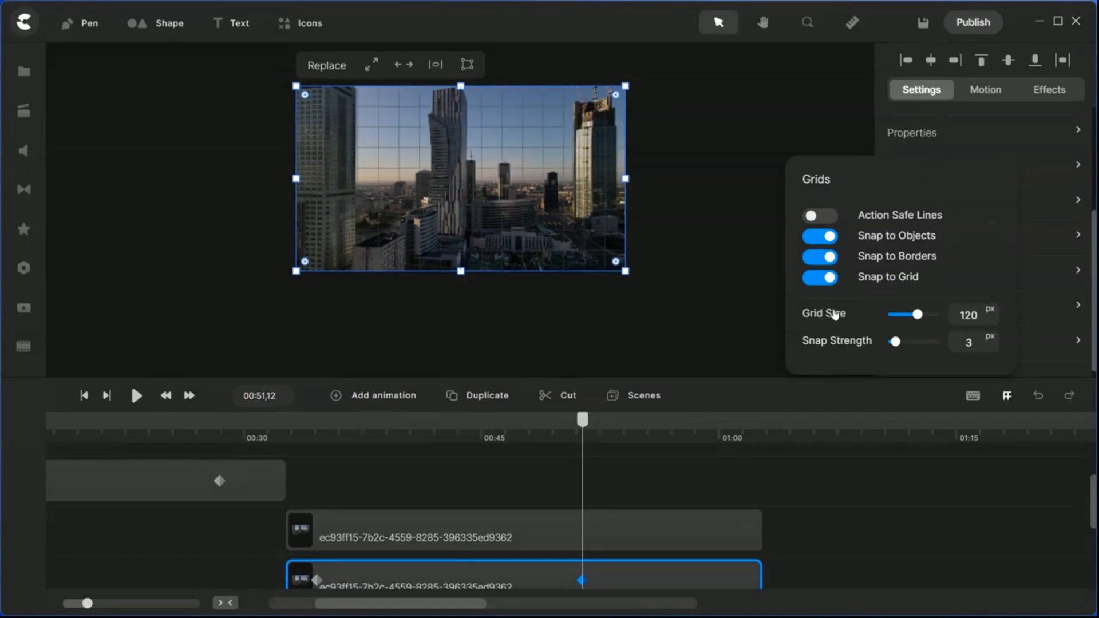
pyautogui.click(622, 299)
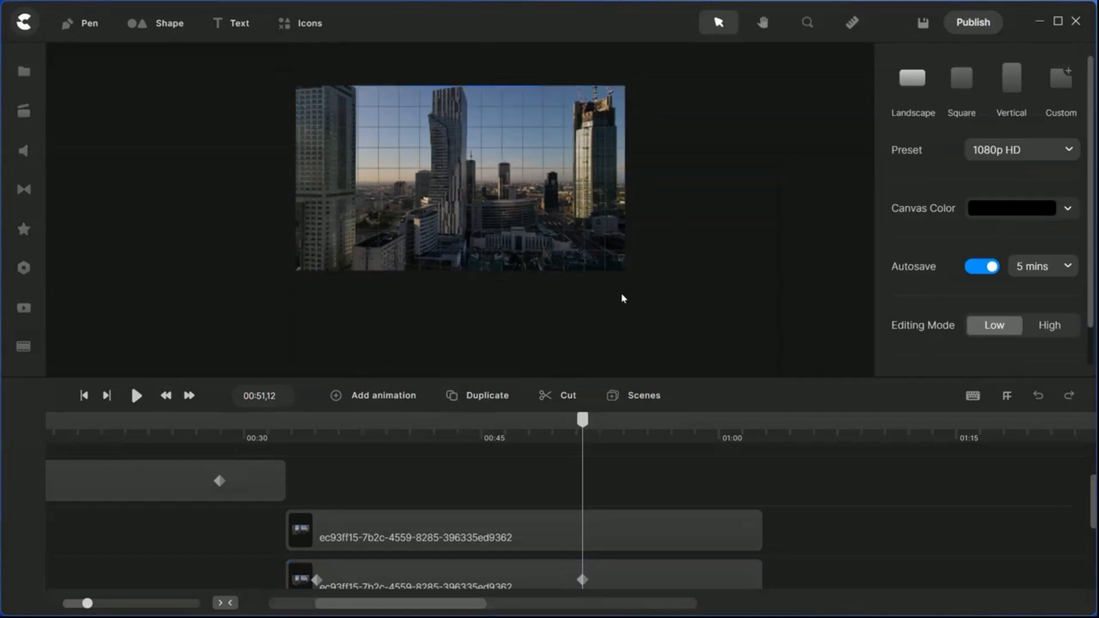
# Distort the lower city image at 00:51,12 by pulling all four corners inward, making its right edge shorter than its left edge
pyautogui.scroll(2, 708, 278)
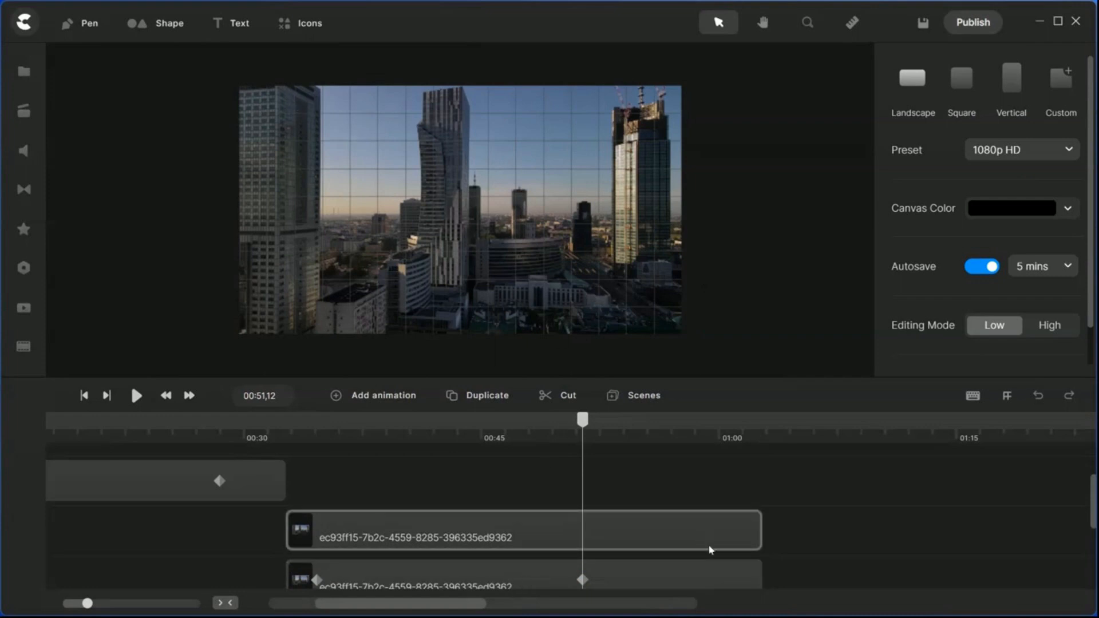
pyautogui.click(716, 574)
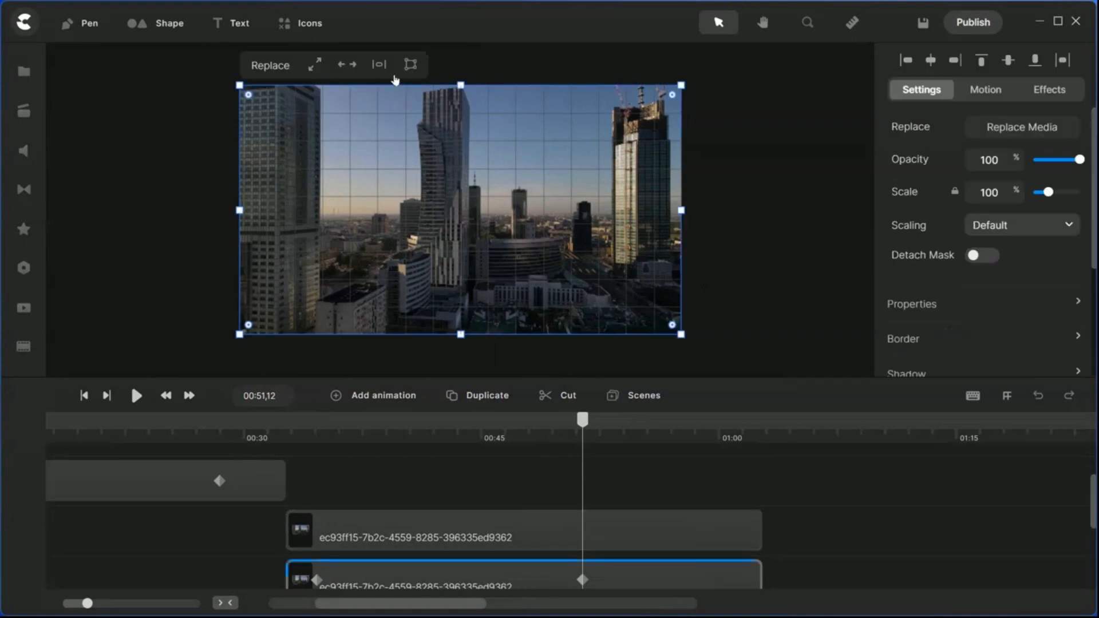
pyautogui.click(410, 66)
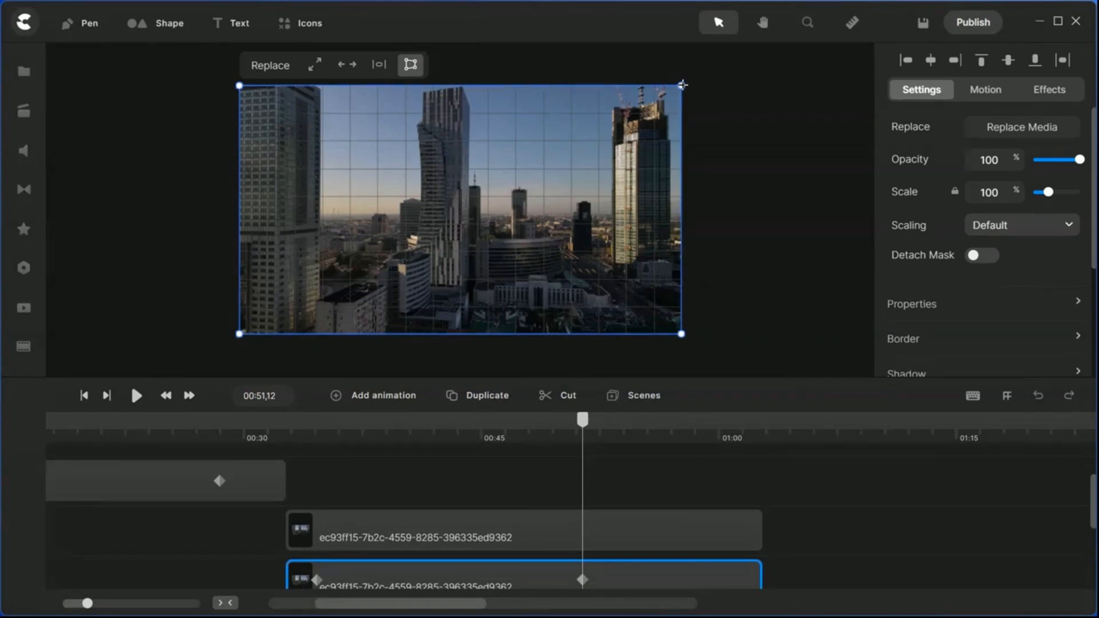
pyautogui.moveTo(682, 84); pyautogui.dragTo(679, 142)
pyautogui.moveTo(683, 334); pyautogui.dragTo(677, 295)
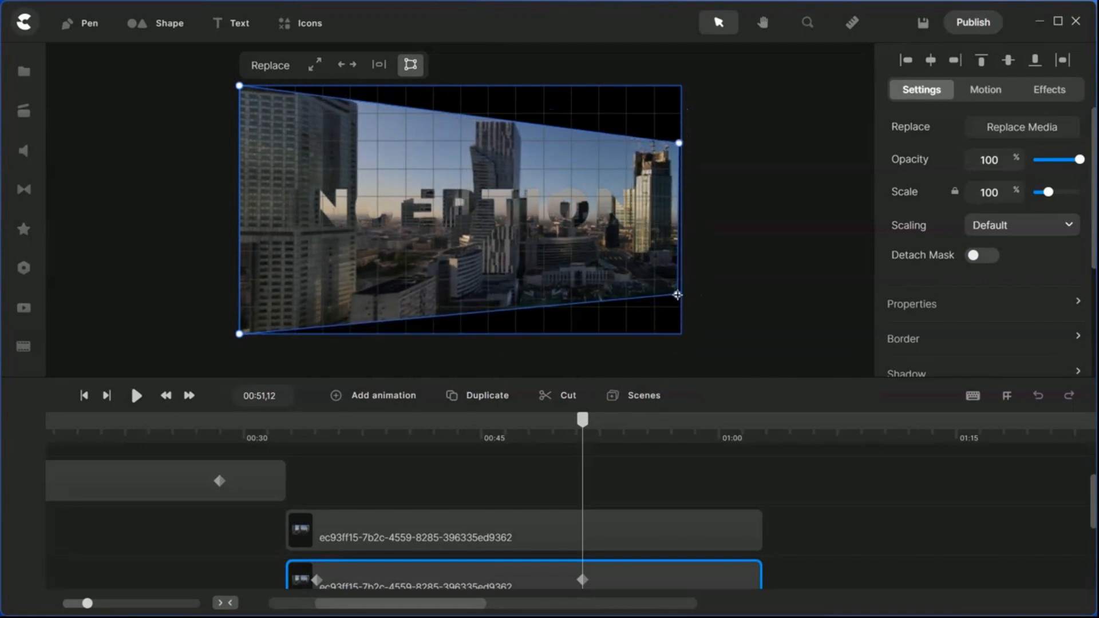
pyautogui.moveTo(240, 86); pyautogui.dragTo(295, 111)
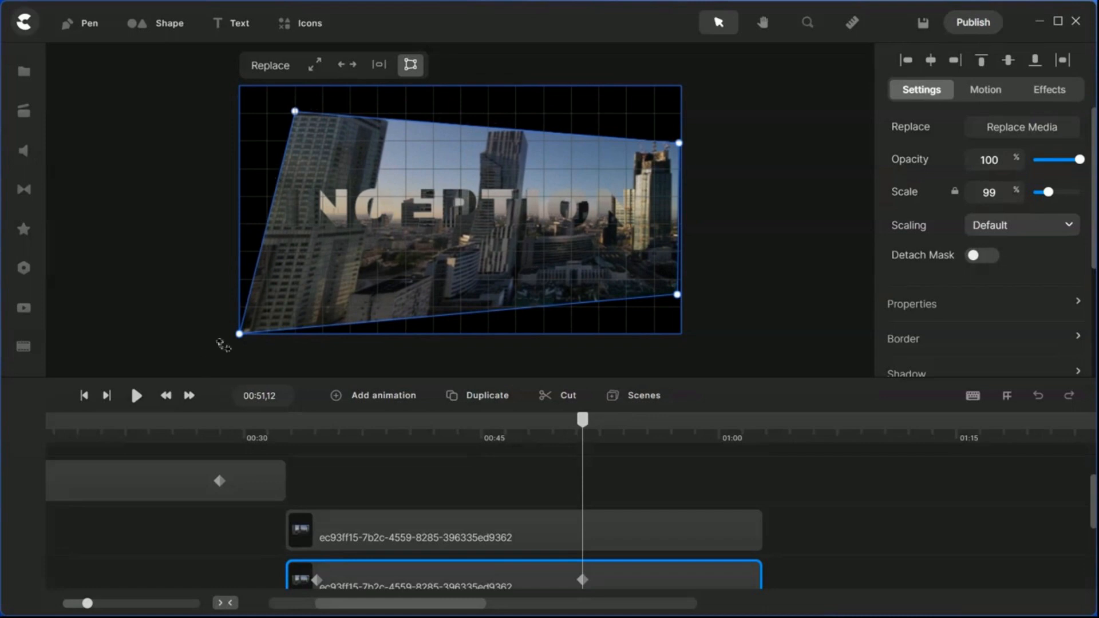
pyautogui.moveTo(240, 334); pyautogui.dragTo(297, 304)
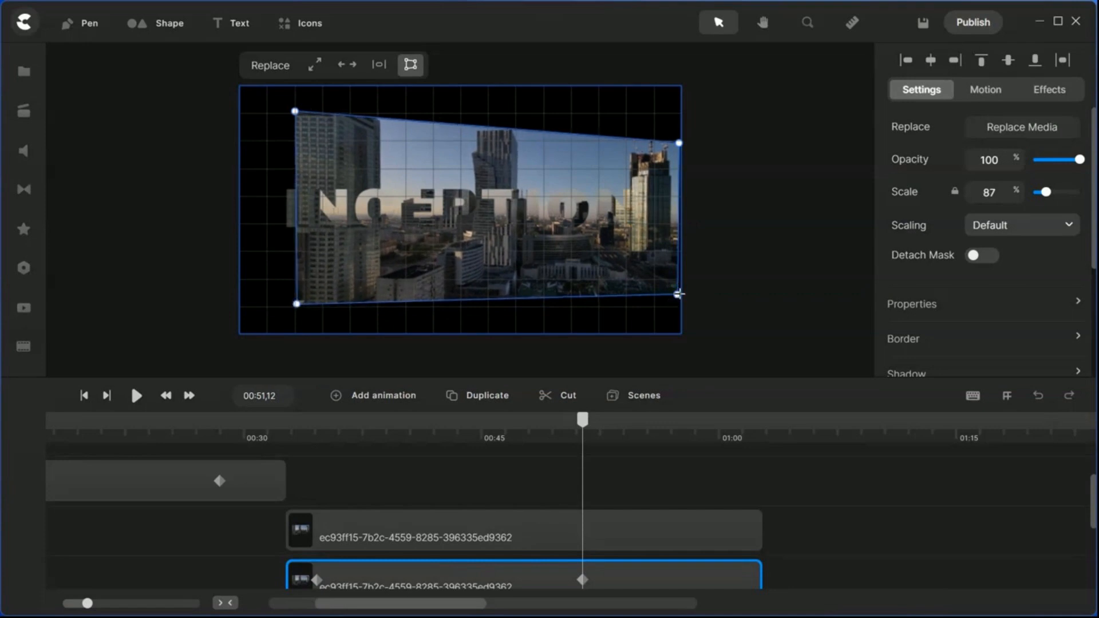
pyautogui.moveTo(677, 294); pyautogui.dragTo(628, 304)
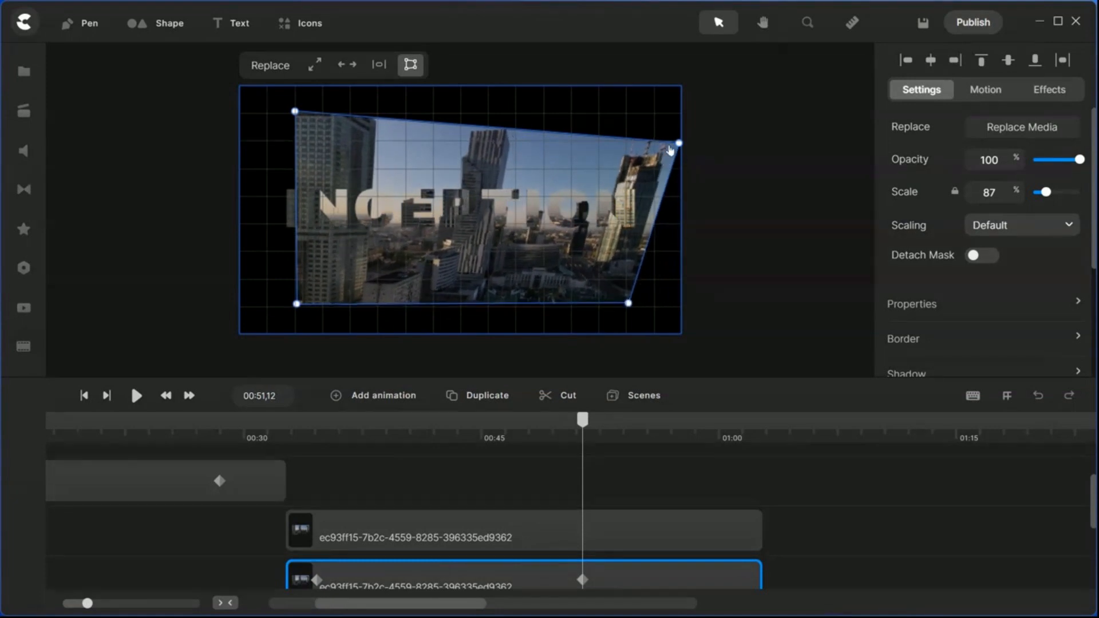
pyautogui.moveTo(678, 143); pyautogui.dragTo(626, 137)
pyautogui.moveTo(627, 301); pyautogui.dragTo(628, 290)
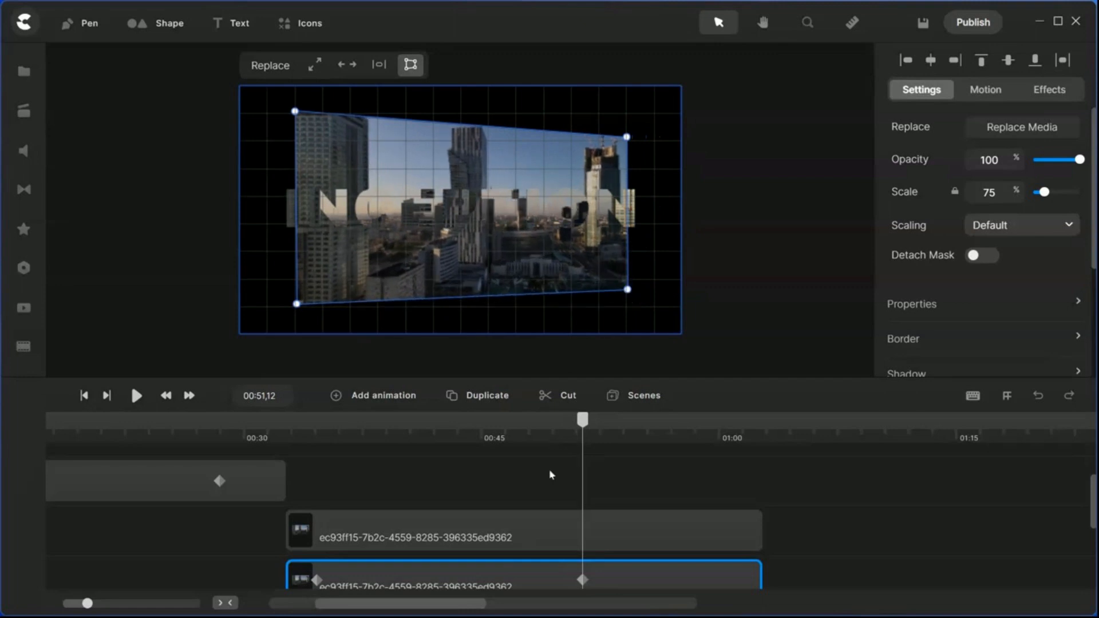
# Shift the distorted lower city image left so it hangs partly outside the canvas, and scrub through its animation to check the movement
pyautogui.moveTo(584, 420); pyautogui.dragTo(620, 415)
pyautogui.moveTo(565, 239); pyautogui.dragTo(409, 287)
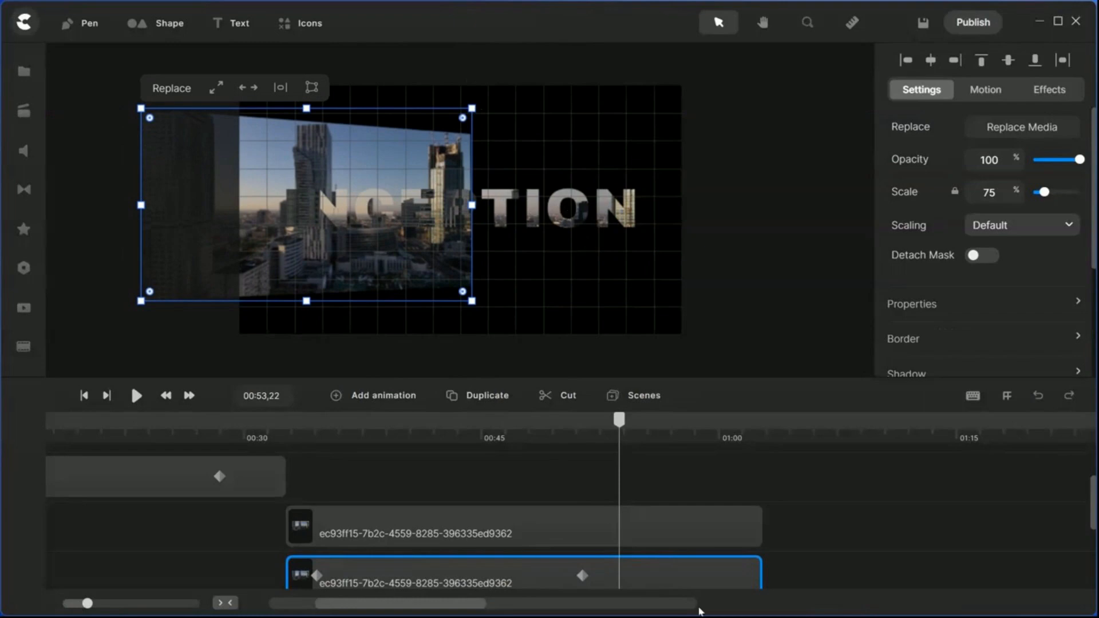
pyautogui.moveTo(618, 421); pyautogui.dragTo(441, 427)
pyautogui.moveTo(393, 497); pyautogui.dragTo(631, 447)
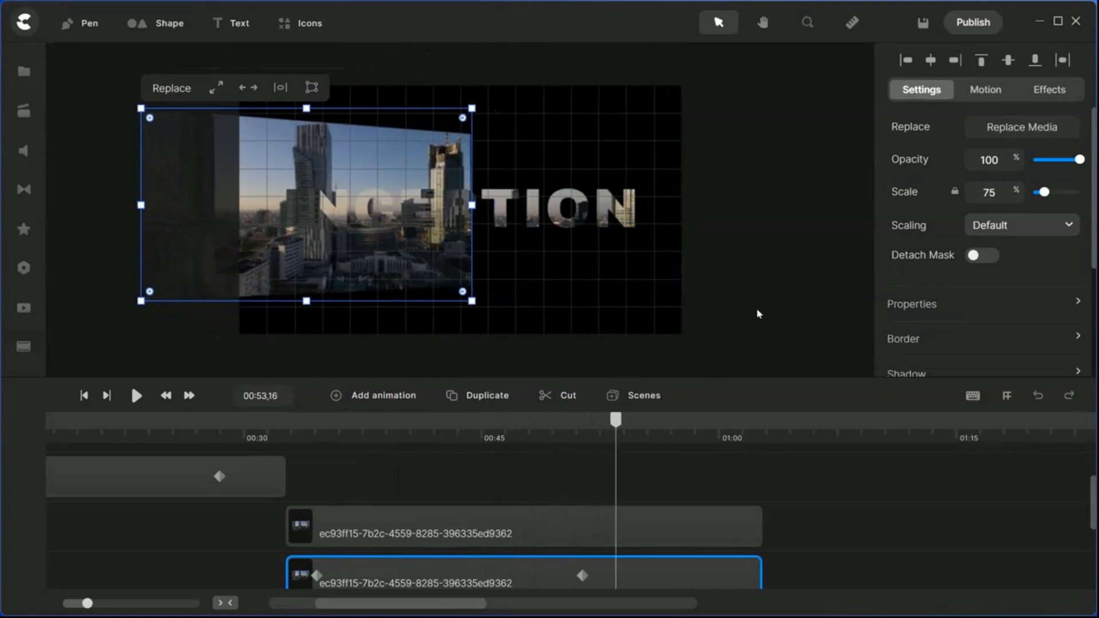
pyautogui.click(739, 322)
# Add a Distortion animation to the masked INCEPTION title starting at 00:42,29, with its end keyframe at 00:52,08
pyautogui.click(671, 527)
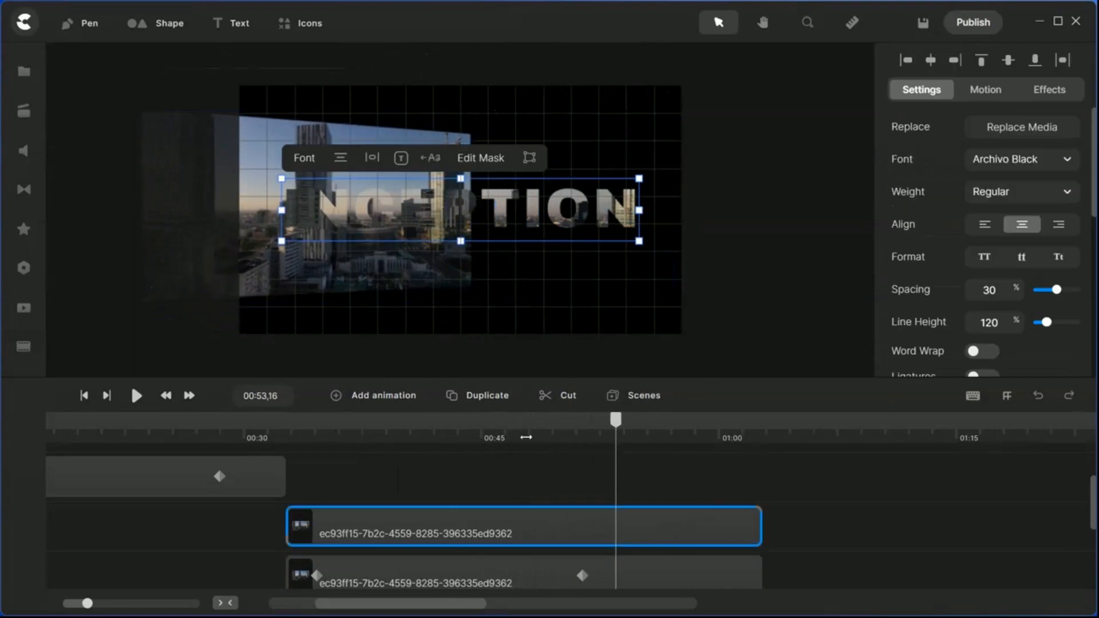
pyautogui.moveTo(614, 427); pyautogui.dragTo(451, 537)
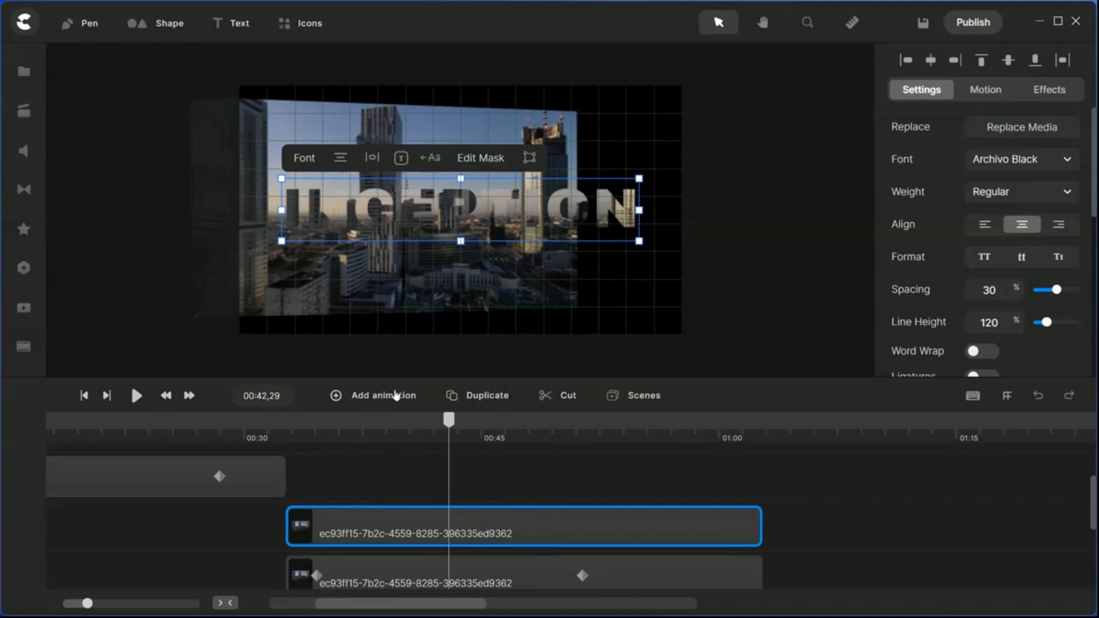
pyautogui.click(387, 404)
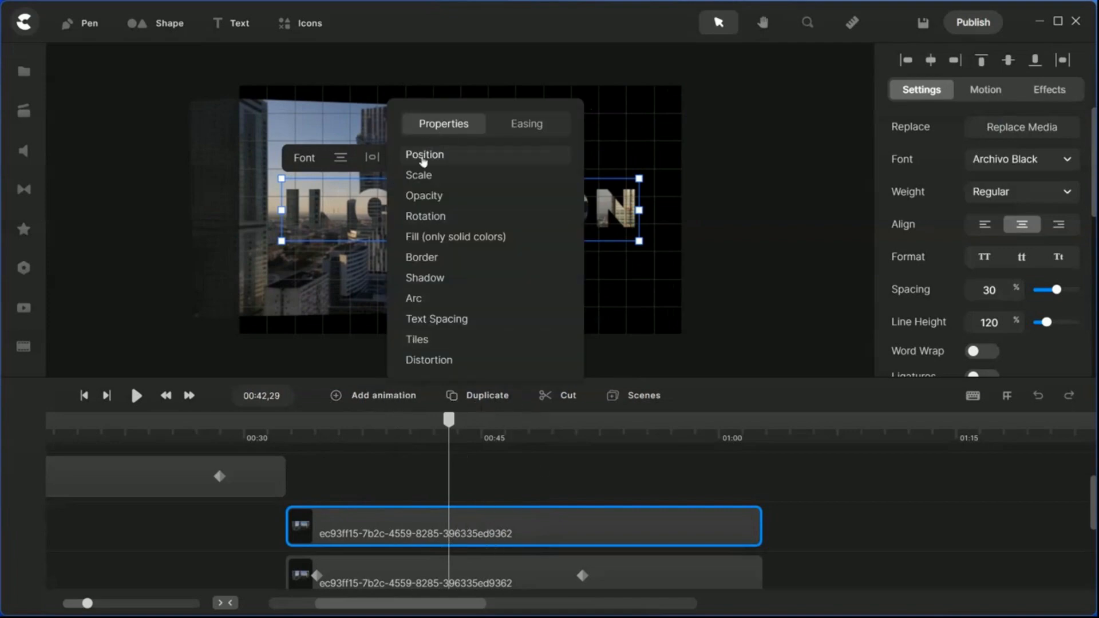
pyautogui.click(440, 361)
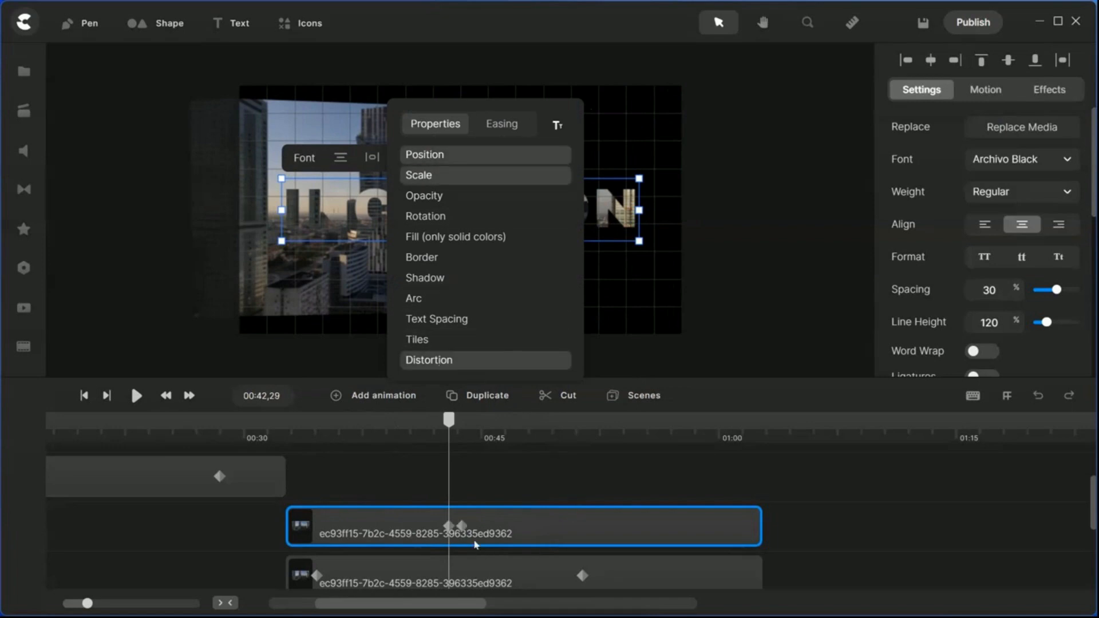
pyautogui.moveTo(462, 525); pyautogui.dragTo(596, 536)
pyautogui.click(750, 297)
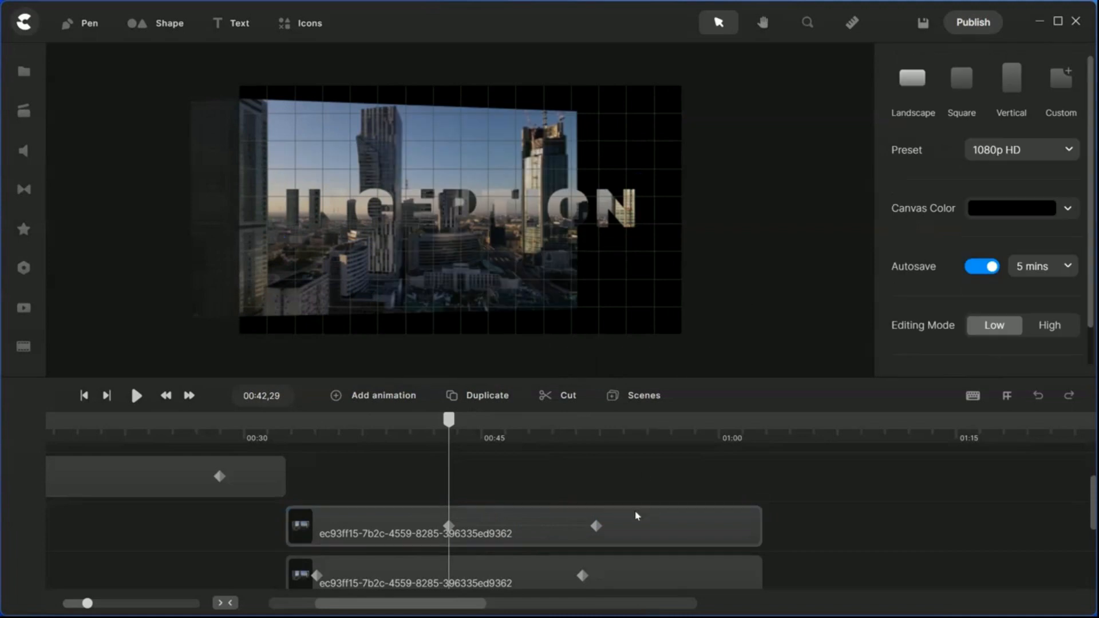
# Distort the title at its 00:52,08 keyframe by pulling both left corners inward and stretching both right corners slightly outward
pyautogui.moveTo(449, 421); pyautogui.dragTo(609, 447)
pyautogui.click(596, 525)
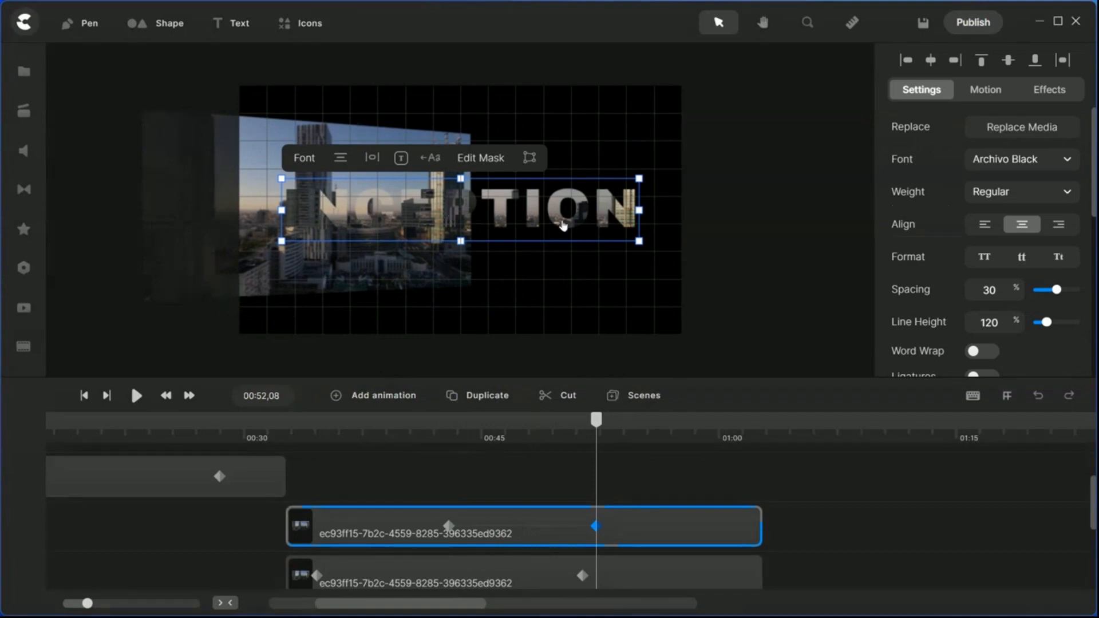
pyautogui.click(529, 160)
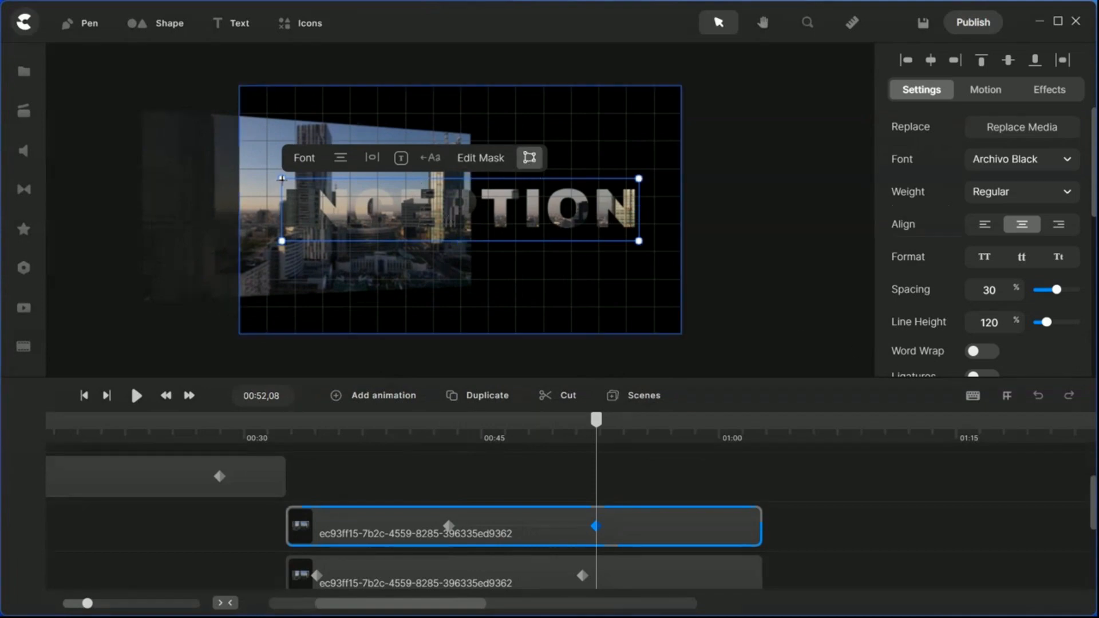
pyautogui.moveTo(282, 178); pyautogui.dragTo(397, 193)
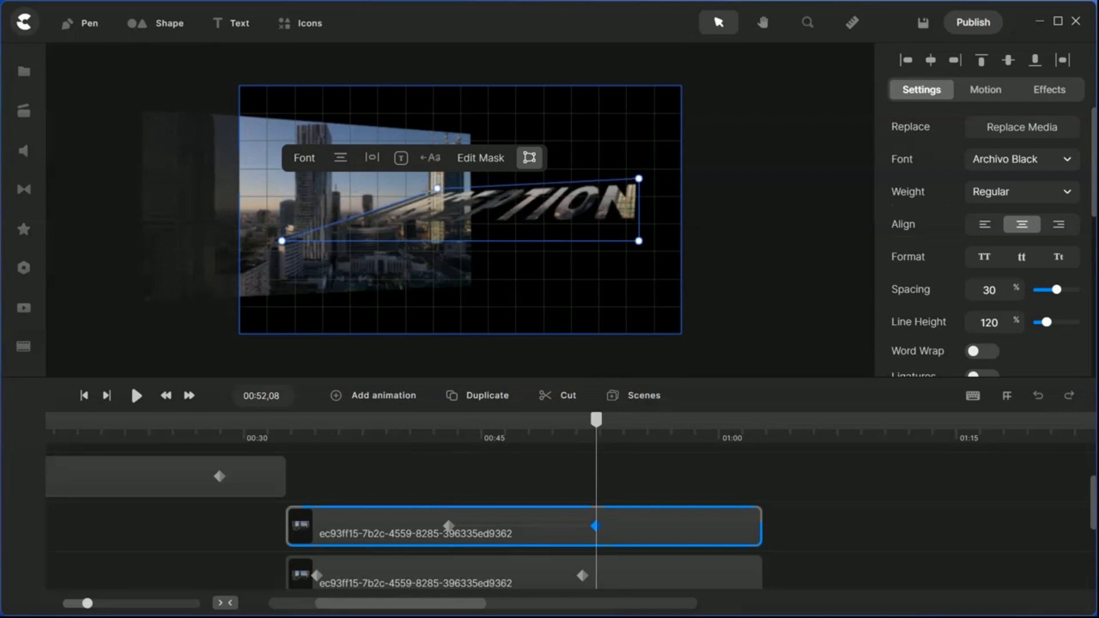
pyautogui.moveTo(281, 240); pyautogui.dragTo(398, 233)
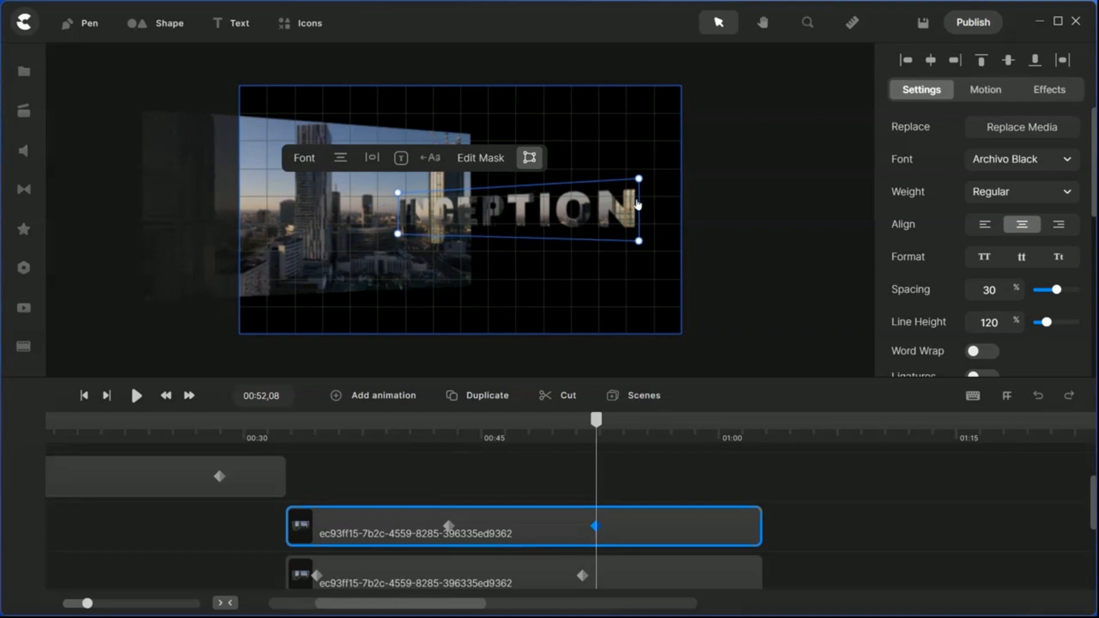
pyautogui.moveTo(639, 179); pyautogui.dragTo(646, 162)
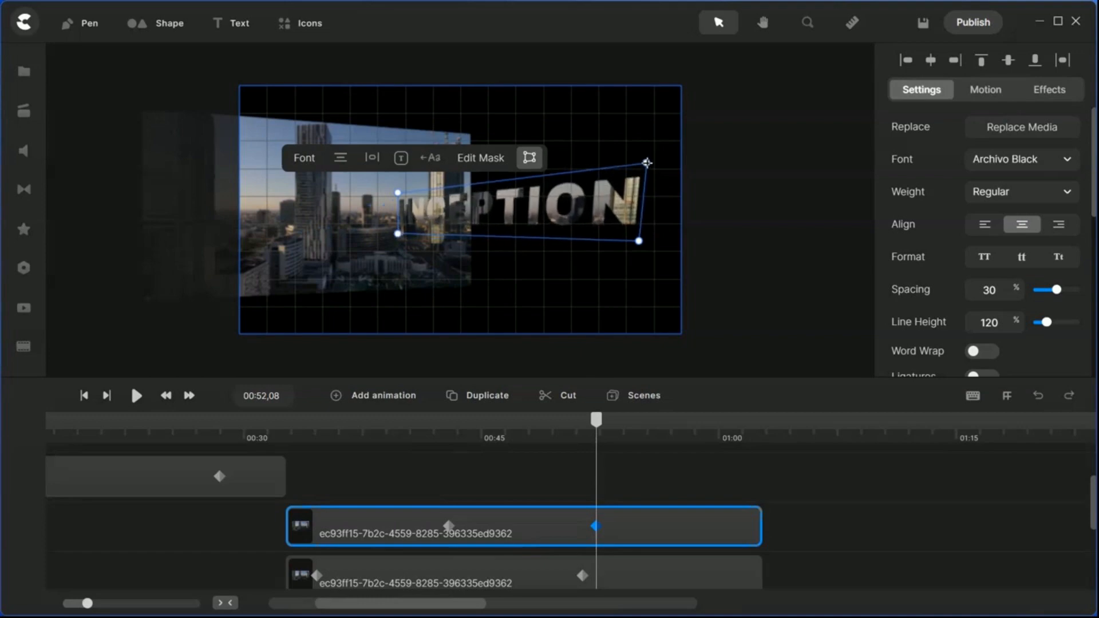
pyautogui.moveTo(639, 241); pyautogui.dragTo(646, 248)
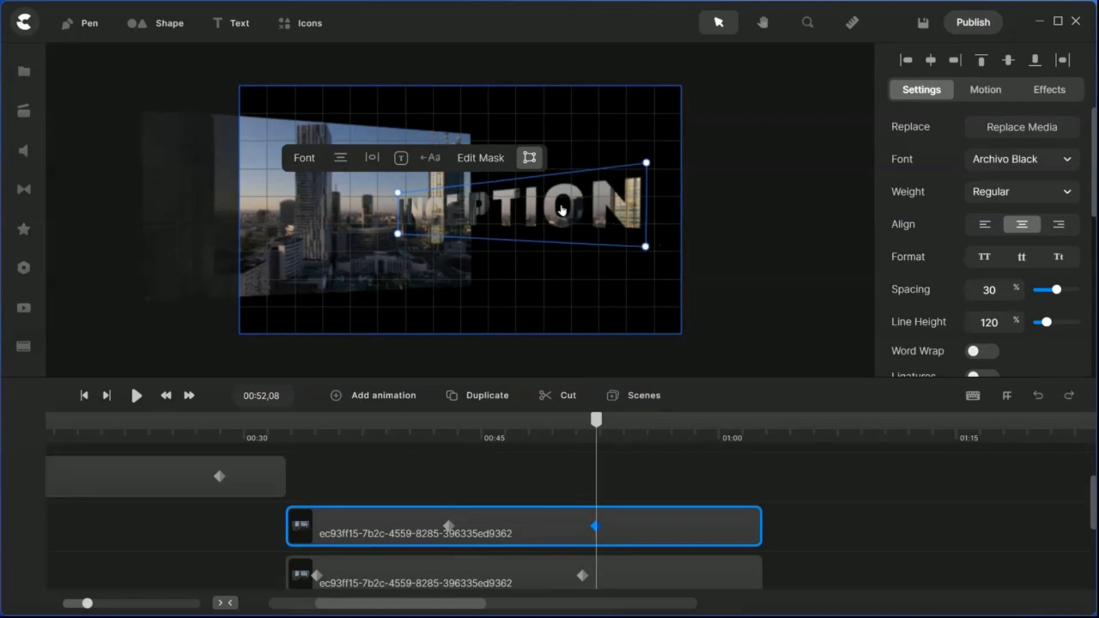
# Move the distorted title into the black area beside the city image and narrow it by pulling its left corners further inward
pyautogui.moveTo(553, 209); pyautogui.dragTo(578, 202)
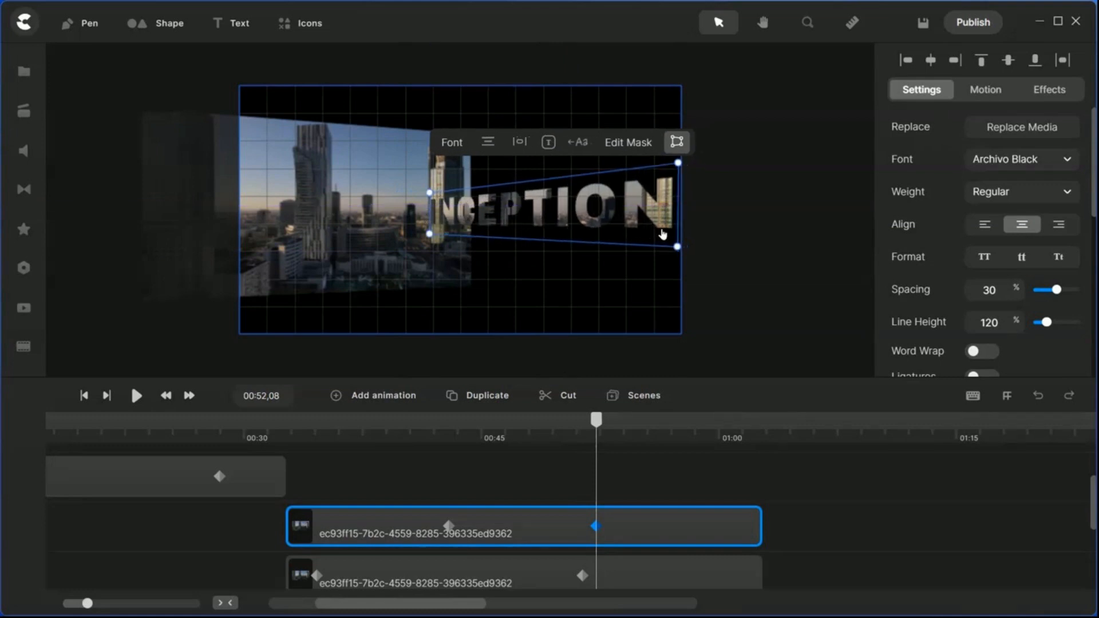
pyautogui.moveTo(430, 233); pyautogui.dragTo(480, 242)
pyautogui.moveTo(430, 193); pyautogui.dragTo(481, 190)
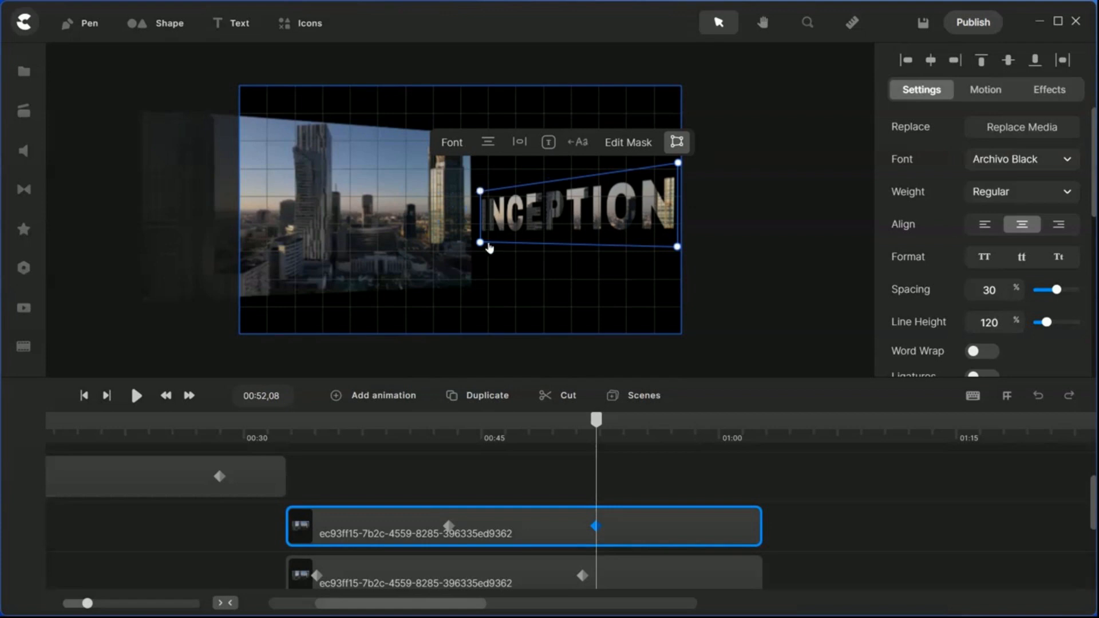
pyautogui.moveTo(480, 242); pyautogui.dragTo(480, 237)
pyautogui.moveTo(548, 221); pyautogui.dragTo(548, 220)
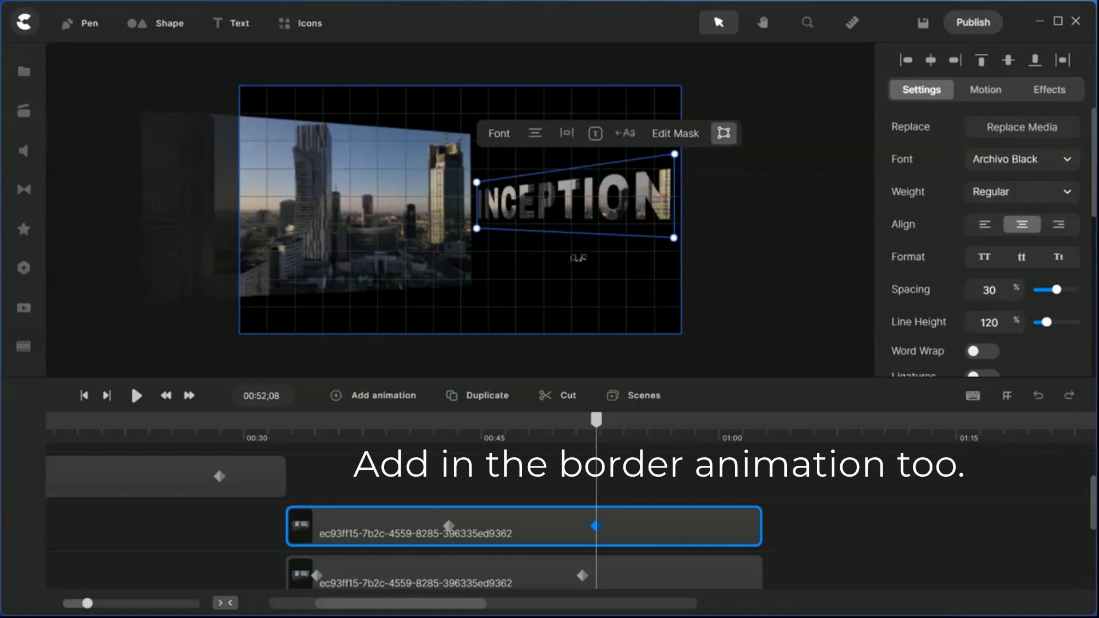
# Try the Fade Out preset as the INCEPTION title's exit motion
pyautogui.moveTo(599, 436); pyautogui.dragTo(665, 452)
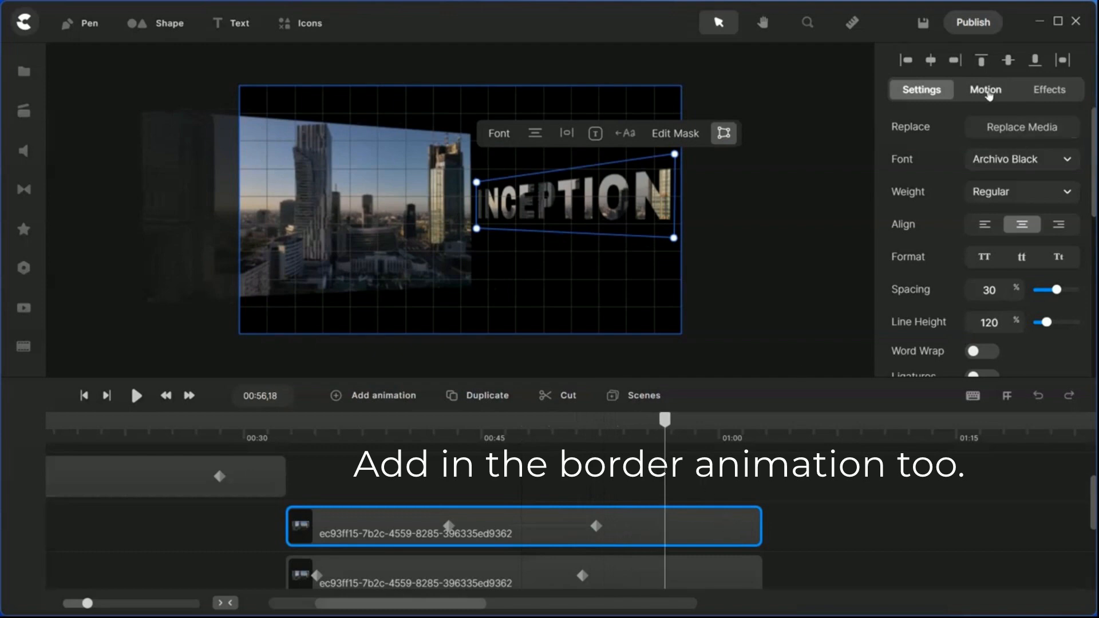
pyautogui.click(989, 92)
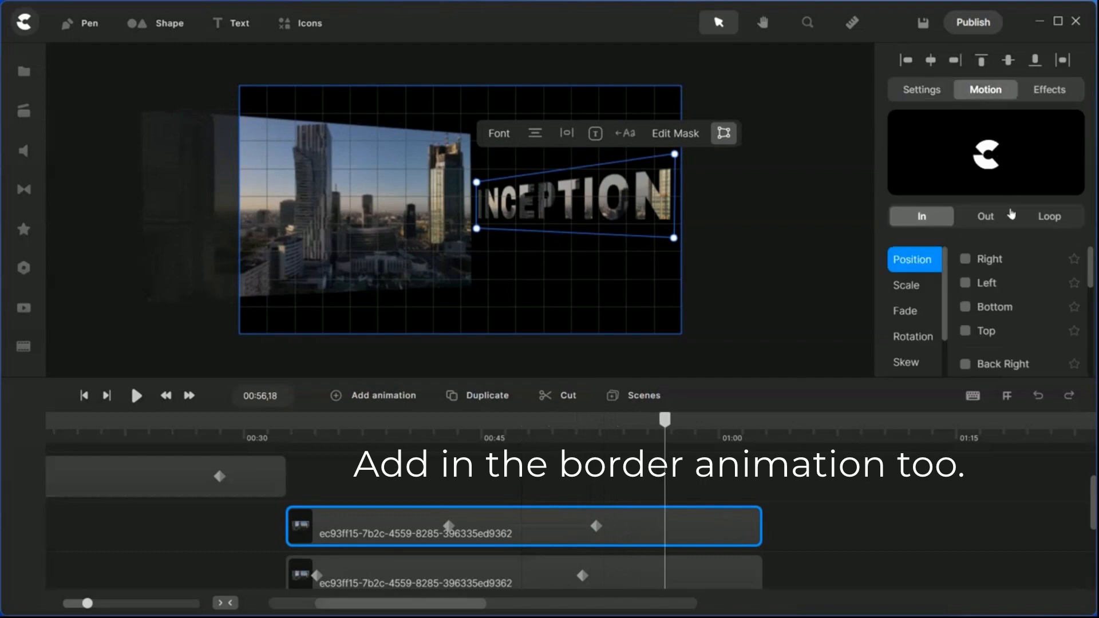
pyautogui.click(906, 316)
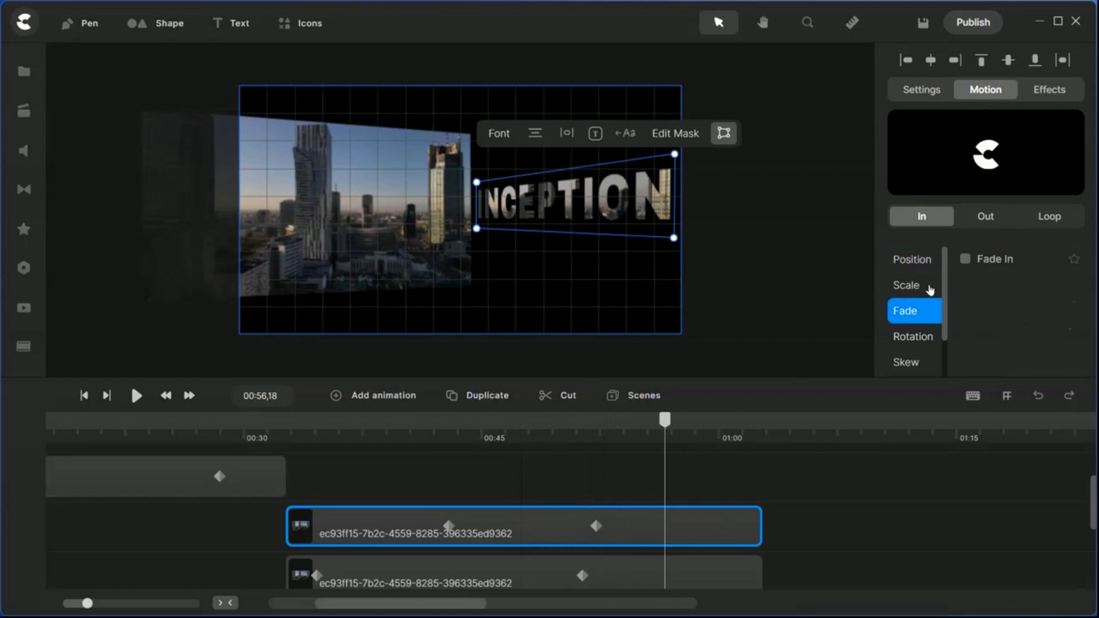
pyautogui.click(985, 220)
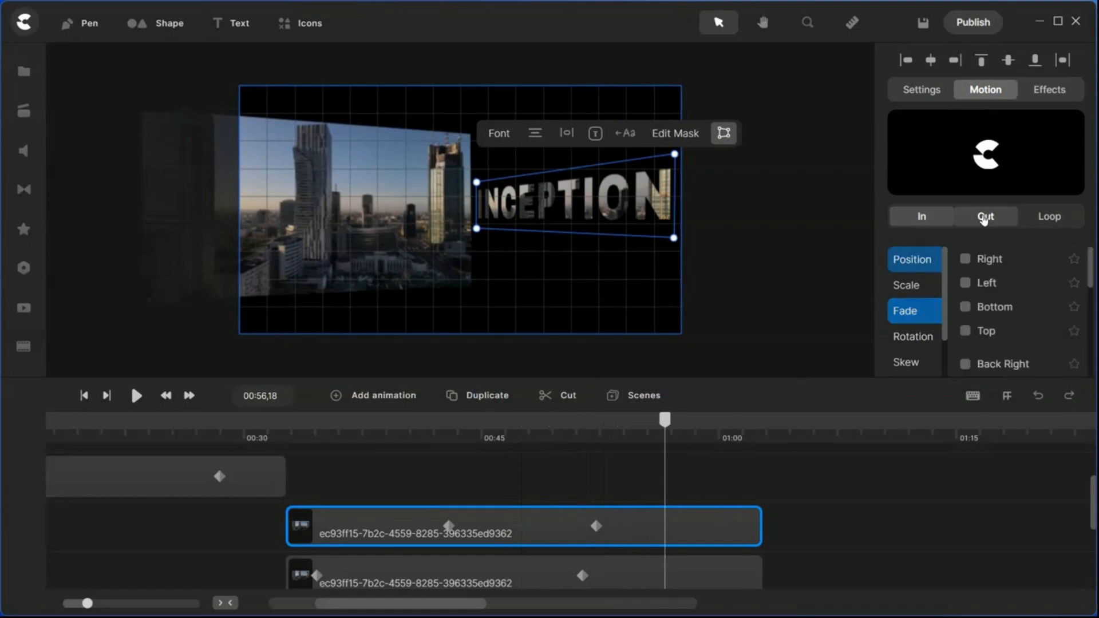
pyautogui.click(910, 312)
pyautogui.click(966, 260)
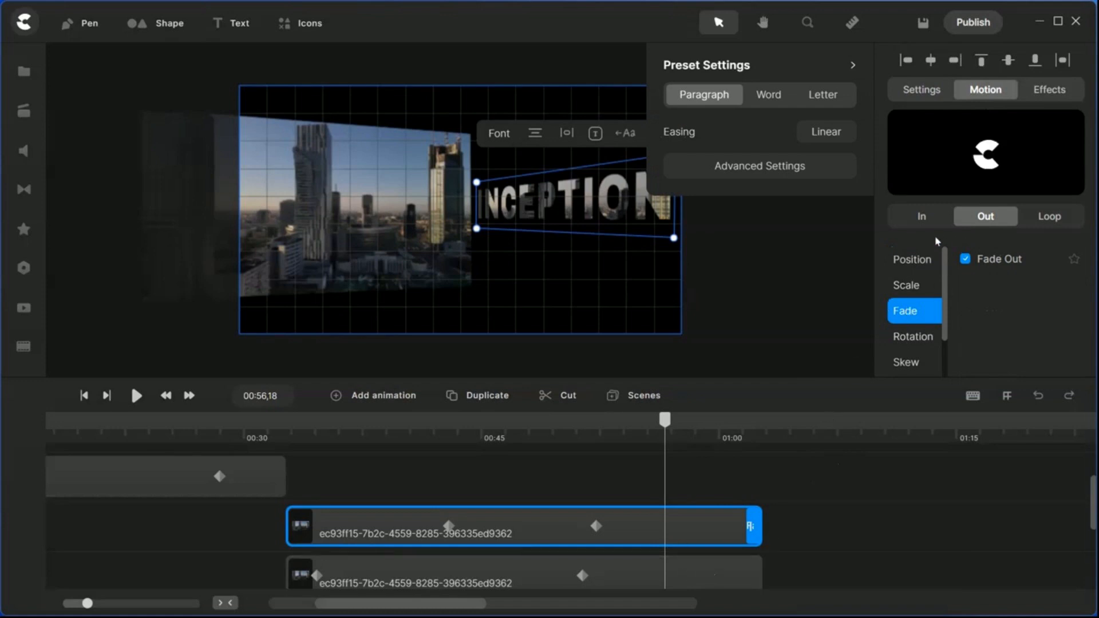
# Switch the title's exit motion to the Bottom position preset and extend it to start at 00:57,12
pyautogui.click(913, 258)
pyautogui.click(965, 307)
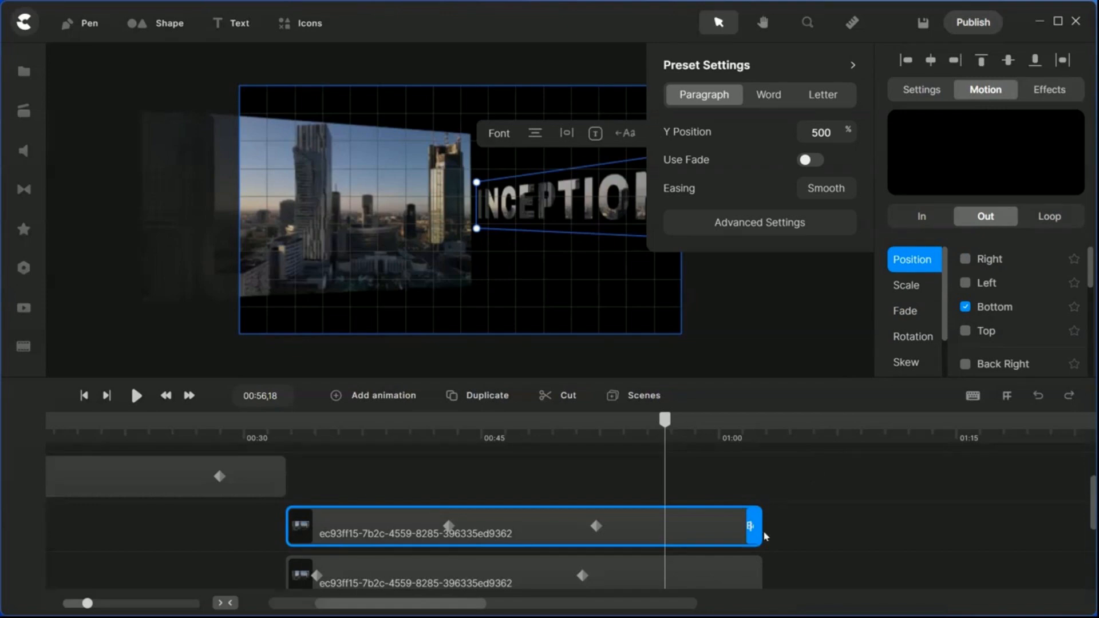
pyautogui.moveTo(749, 526); pyautogui.dragTo(678, 528)
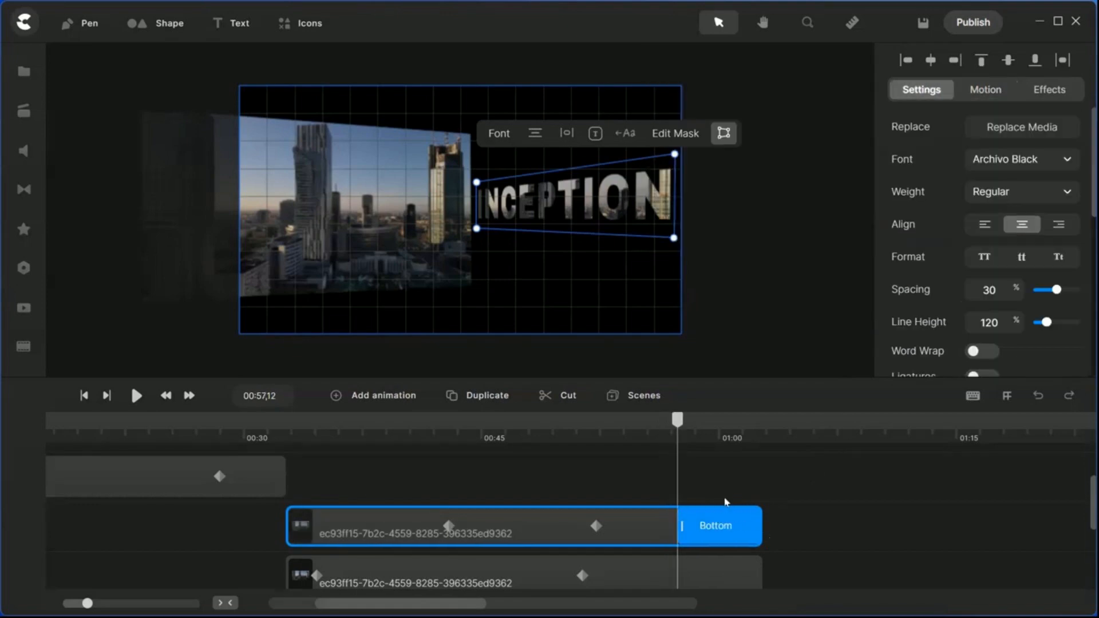
# Set the title's Bottom exit motion to animate by letter in Random order with Y Position 300%, and scrub through the scene to check it
pyautogui.click(731, 526)
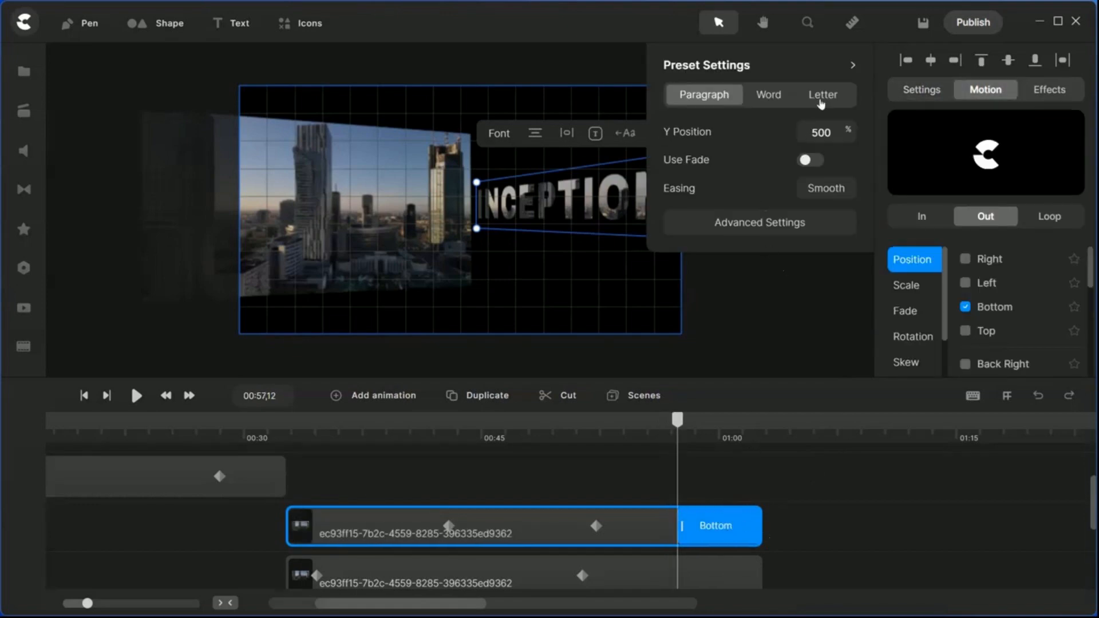
pyautogui.click(822, 96)
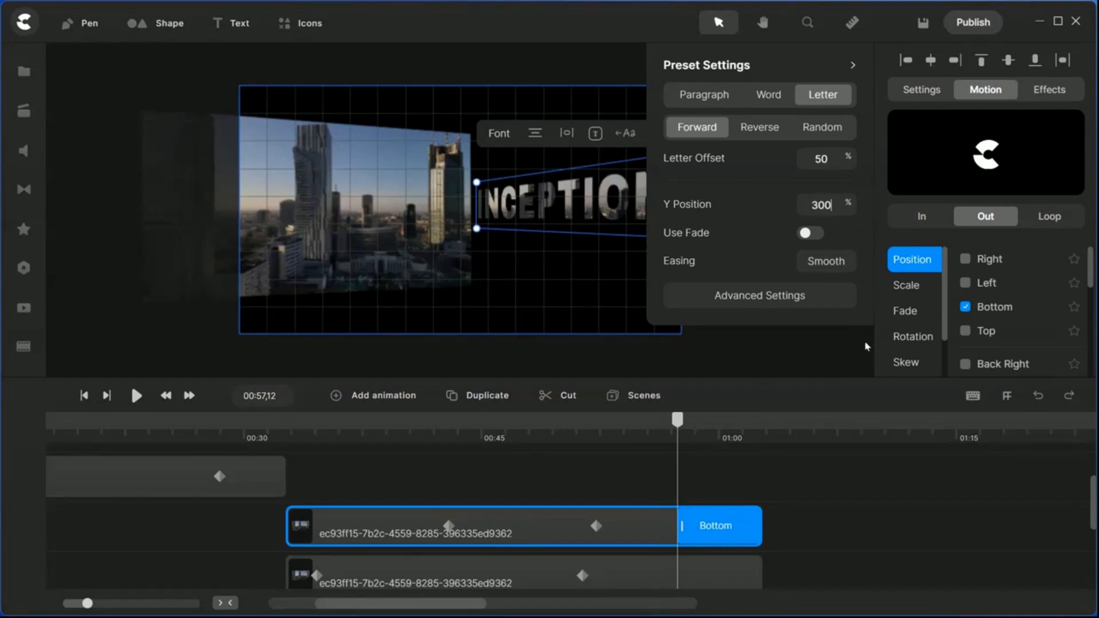
pyautogui.click(741, 343)
pyautogui.moveTo(677, 420); pyautogui.dragTo(704, 422)
pyautogui.click(724, 538)
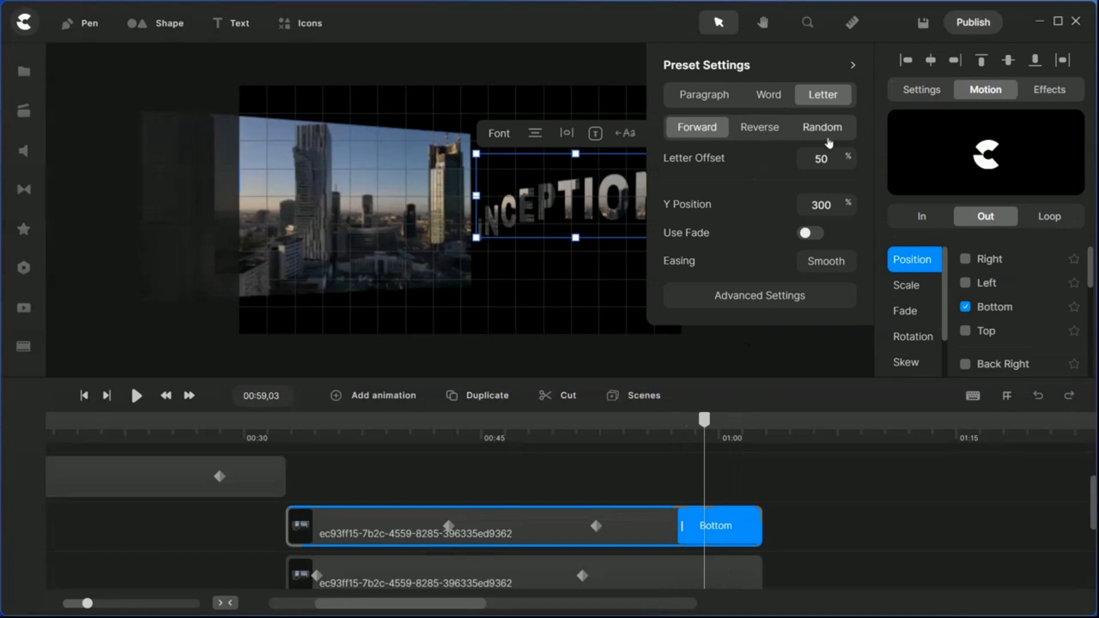
pyautogui.click(821, 133)
pyautogui.click(718, 454)
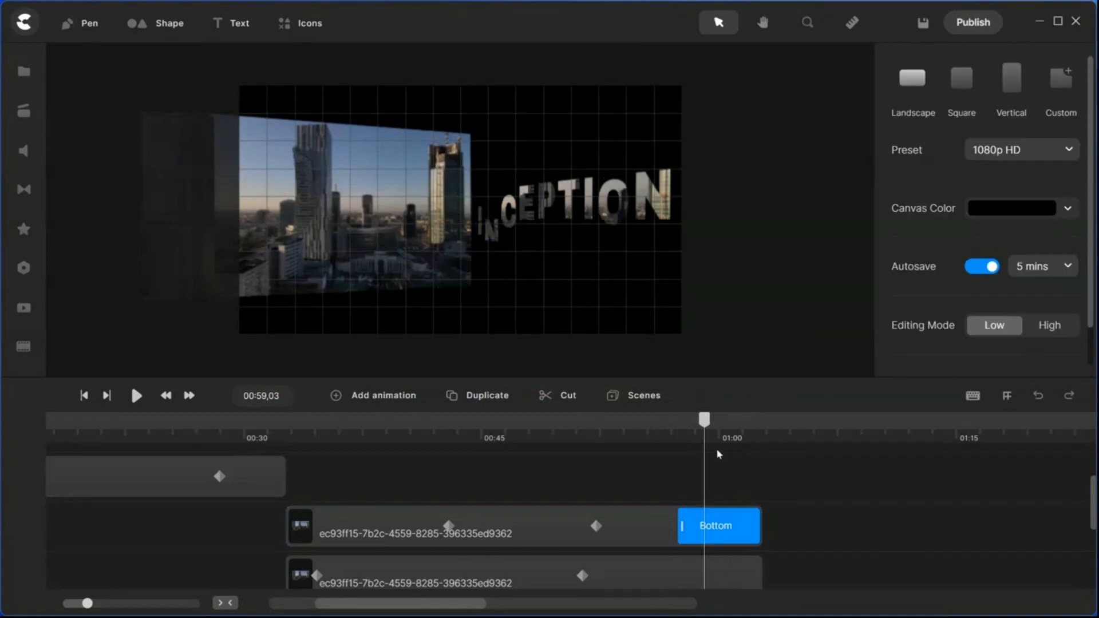
pyautogui.moveTo(703, 427); pyautogui.dragTo(267, 438)
pyautogui.moveTo(338, 435); pyautogui.dragTo(760, 468)
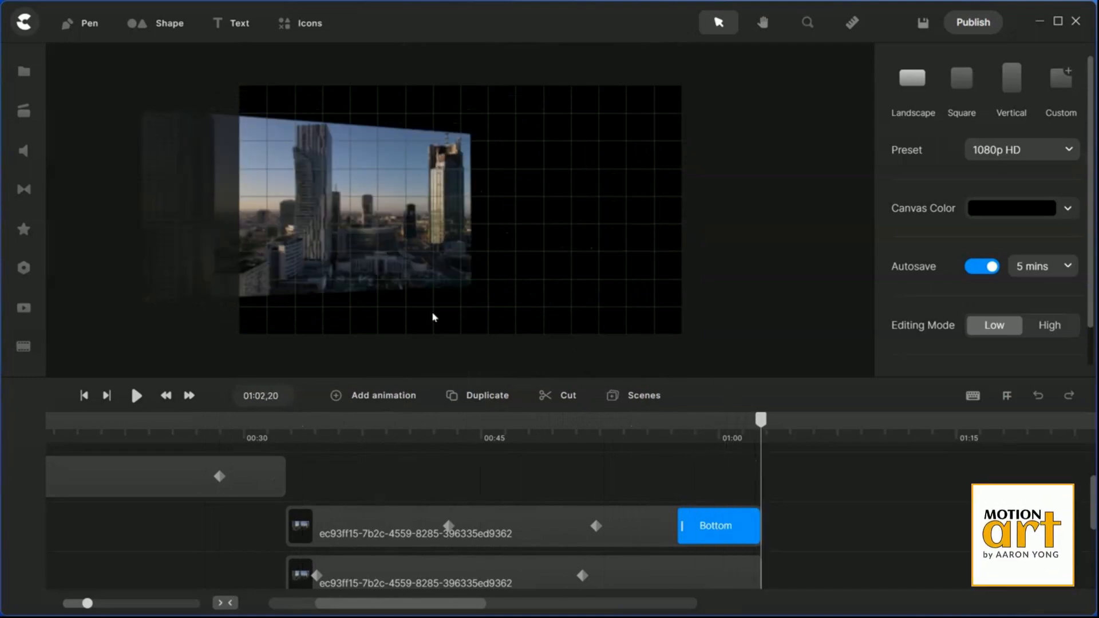